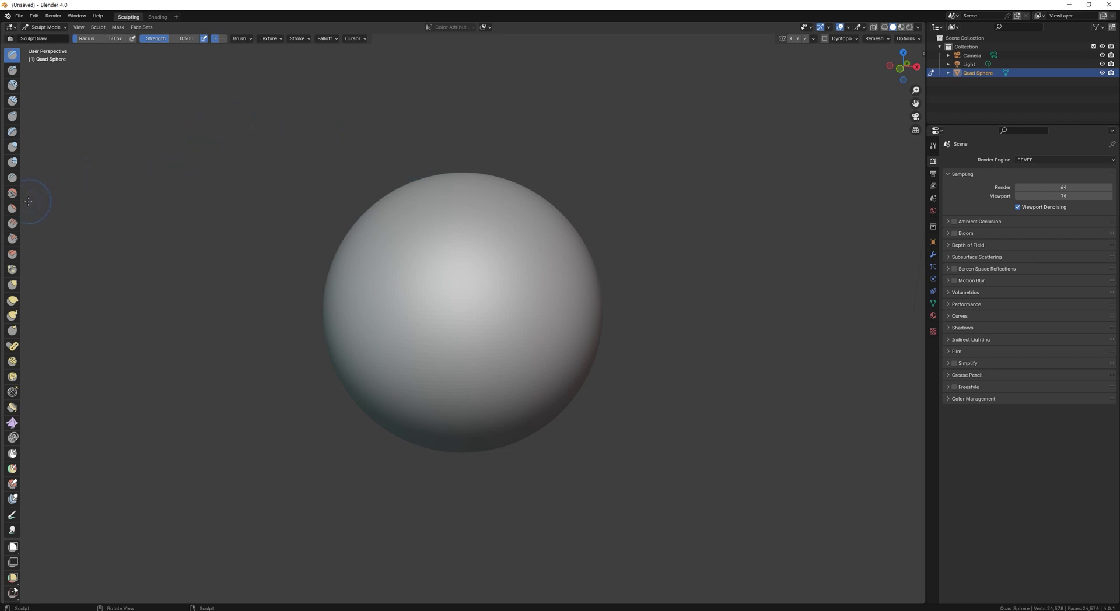
Widen the brush list to show the brush names and sculpt a raised vertical stroke on the sphere with the Draw brush
left_click_drag(20, 205, 108, 188)
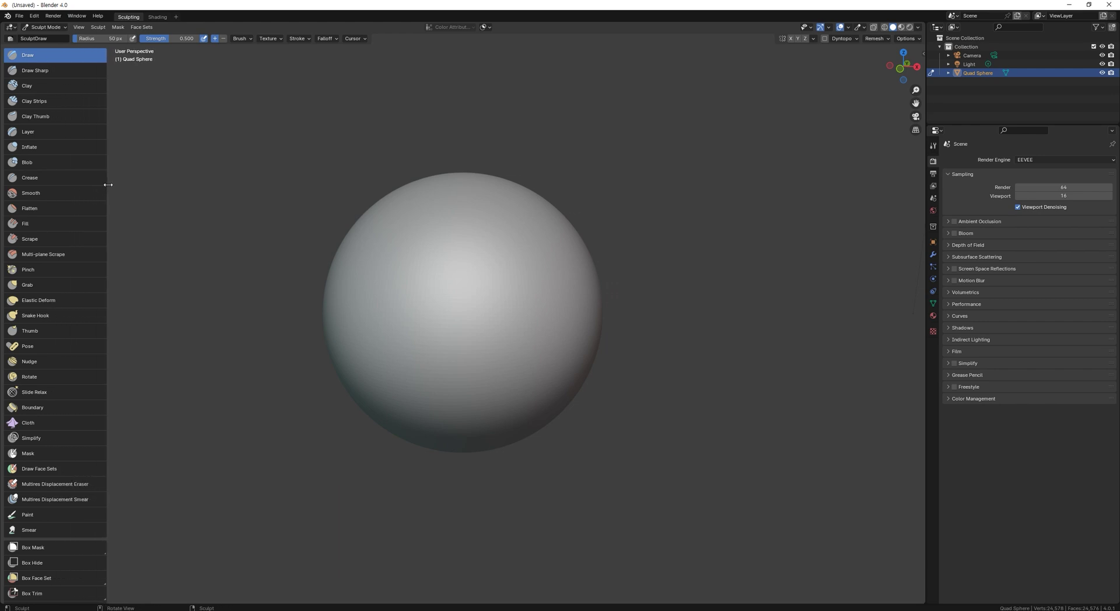
middle_click_drag(68, 254, 79, 340)
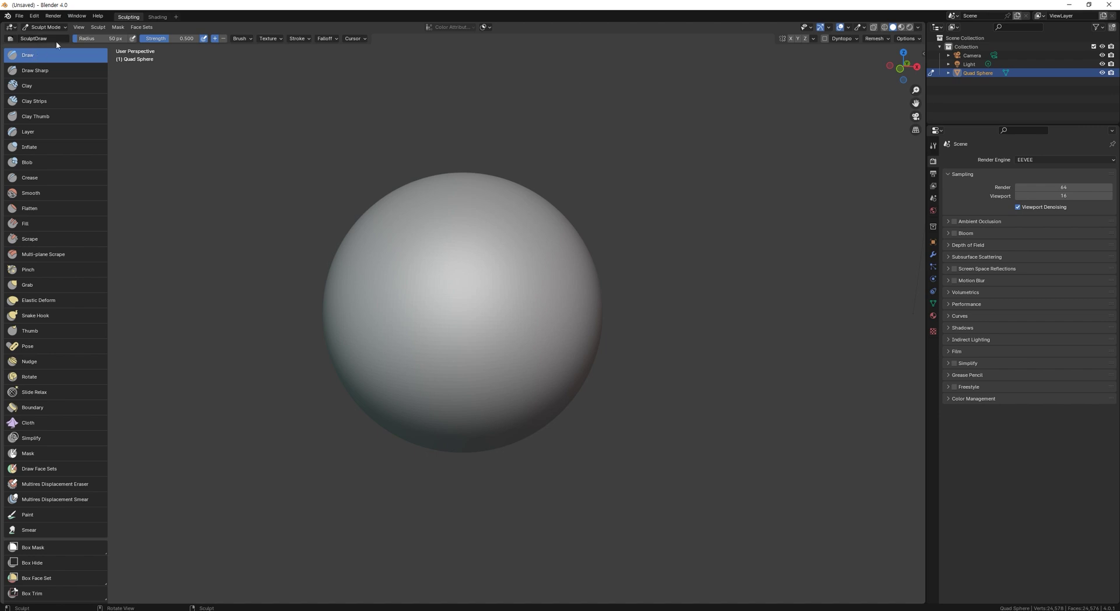
mouse_move(444, 226)
left_mouse_down()
mouse_move(411, 345)
mouse_move(446, 215)
mouse_move(418, 345)
left_mouse_up()
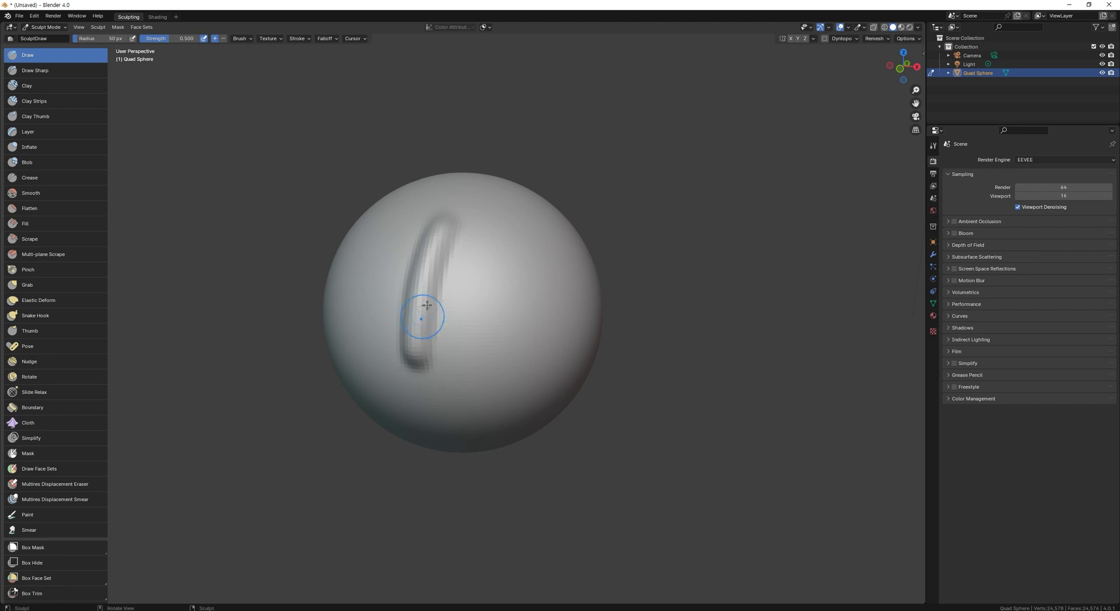
mouse_move(429, 293)
middle_mouse_down()
mouse_move(393, 257)
mouse_move(446, 245)
mouse_move(437, 301)
mouse_move(409, 286)
mouse_move(449, 257)
mouse_move(438, 303)
mouse_move(426, 282)
middle_mouse_up()
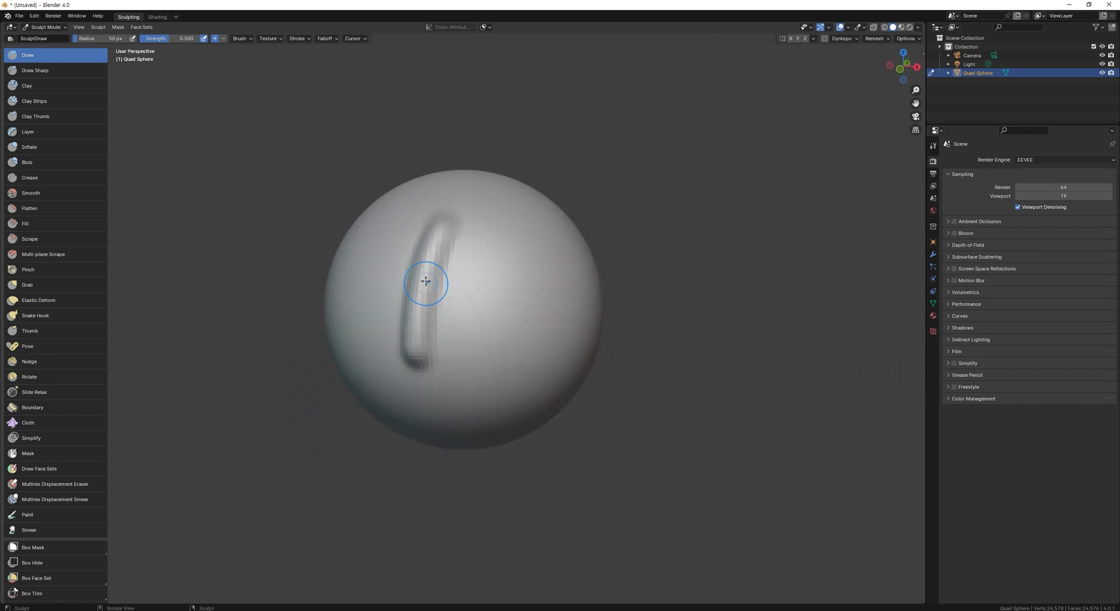
Show the active brush's settings and sculpt a second raised vertical stroke beside the first ridge
left_click(933, 147)
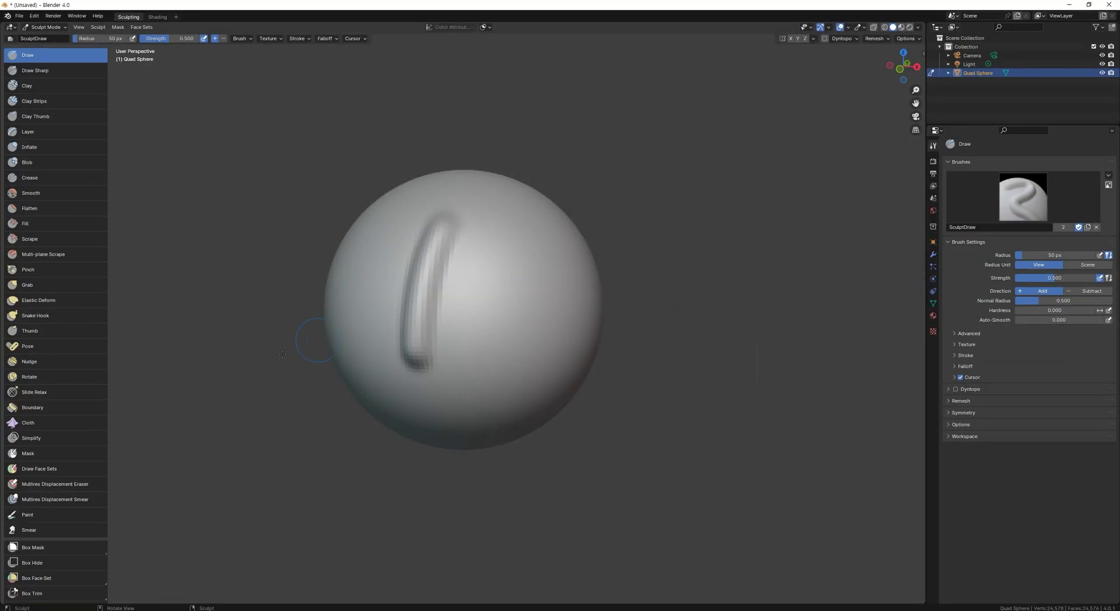
mouse_move(496, 244)
left_mouse_down()
mouse_move(482, 344)
mouse_move(486, 322)
left_mouse_up()
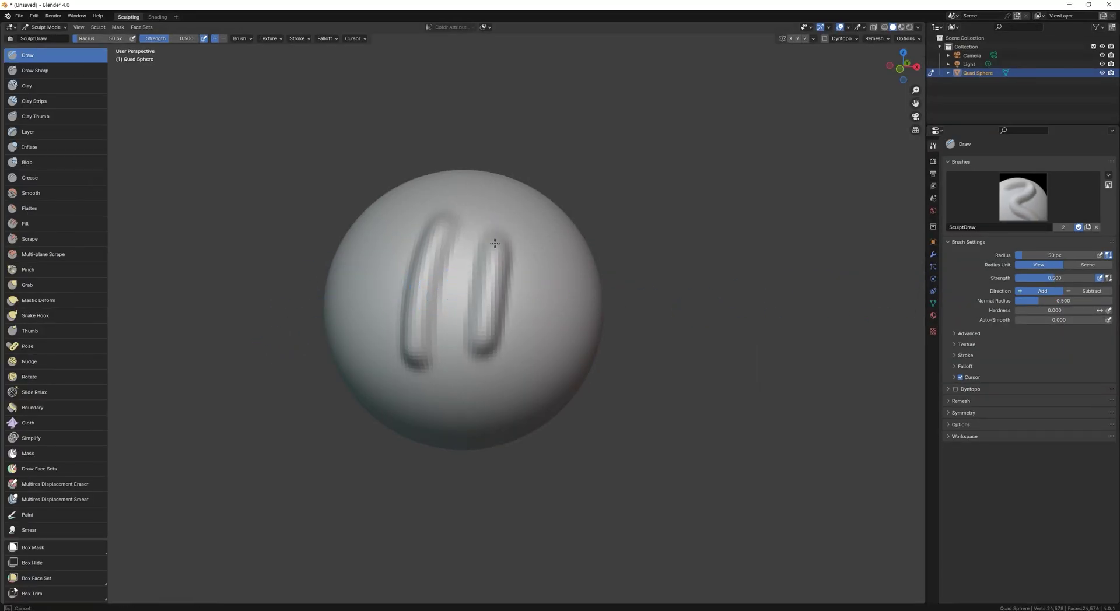
left_click_drag(495, 243, 484, 335)
mouse_move(480, 294)
middle_mouse_down()
mouse_move(487, 327)
mouse_move(449, 287)
mouse_move(490, 262)
mouse_move(389, 215)
middle_mouse_up()
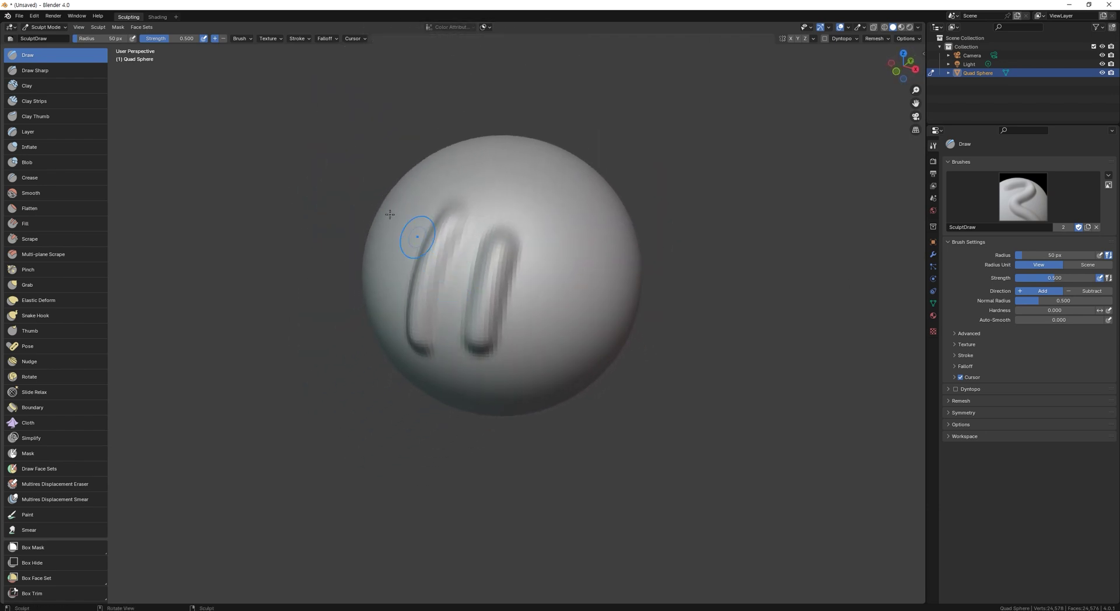
Set the Draw brush direction to Subtract and carve a vertical groove and a short diagonal groove beside the ridges
left_click(223, 38)
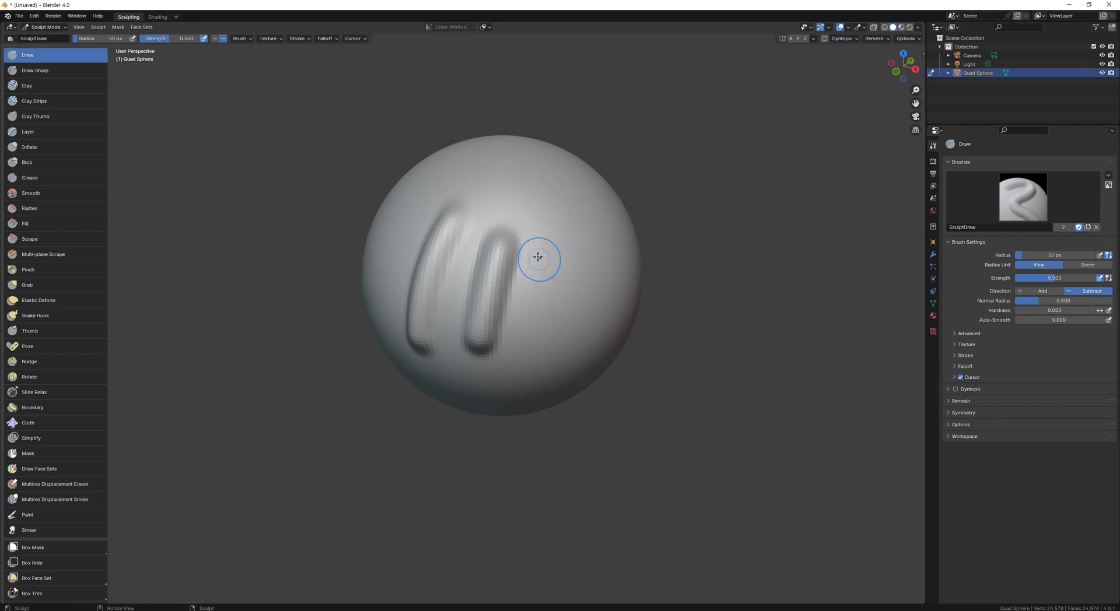
mouse_move(537, 257)
left_mouse_down()
mouse_move(527, 326)
mouse_move(516, 327)
mouse_move(523, 316)
left_mouse_up()
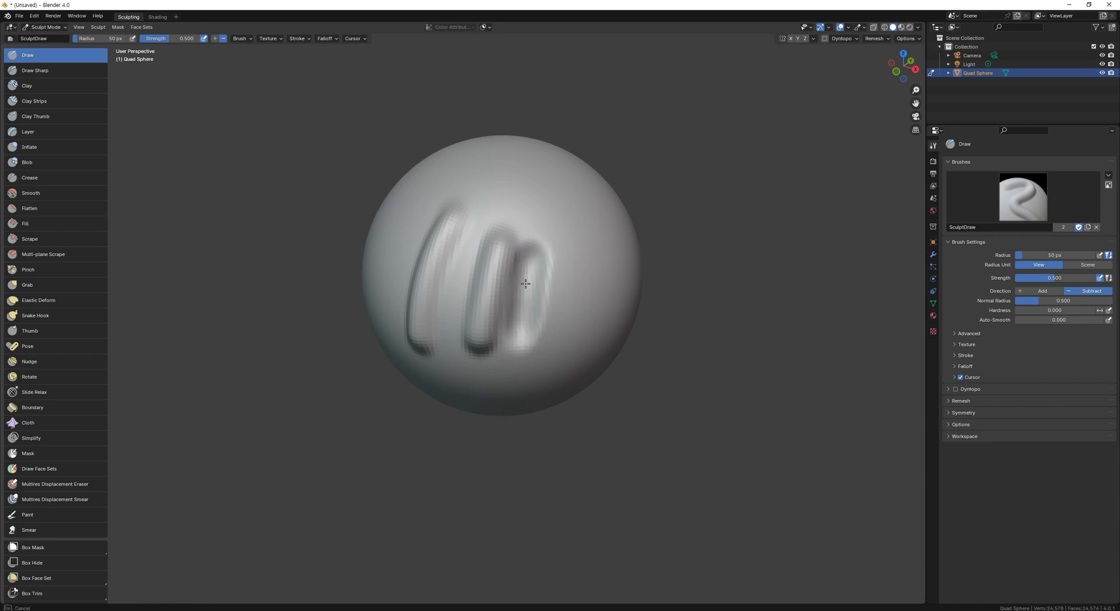
middle_click_drag(519, 299, 550, 337)
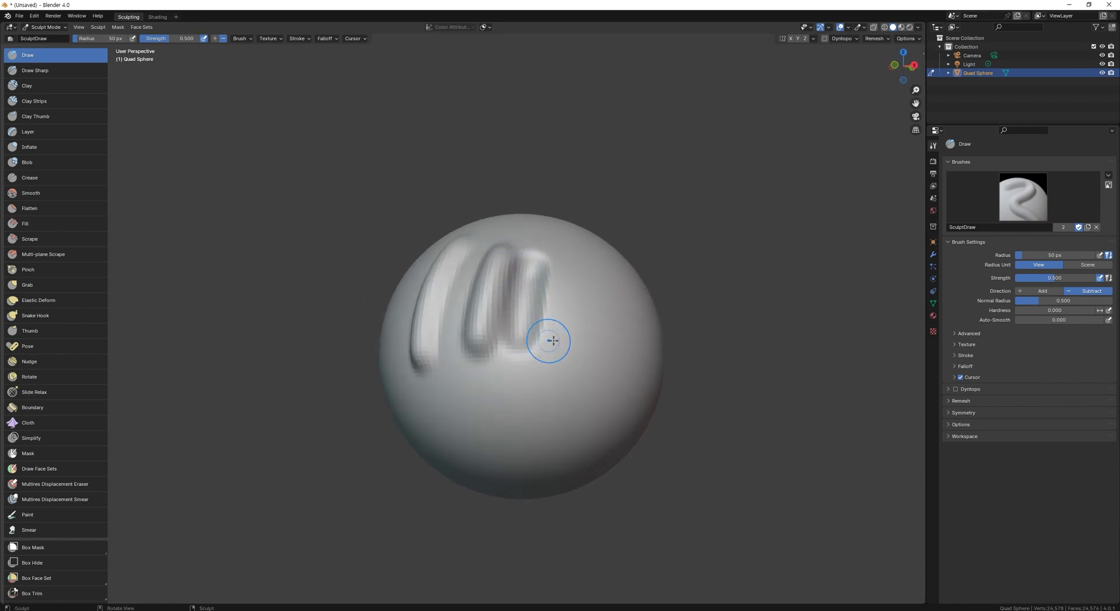
mouse_move(558, 333)
left_mouse_down()
mouse_move(512, 374)
mouse_move(558, 331)
mouse_move(534, 354)
left_mouse_up()
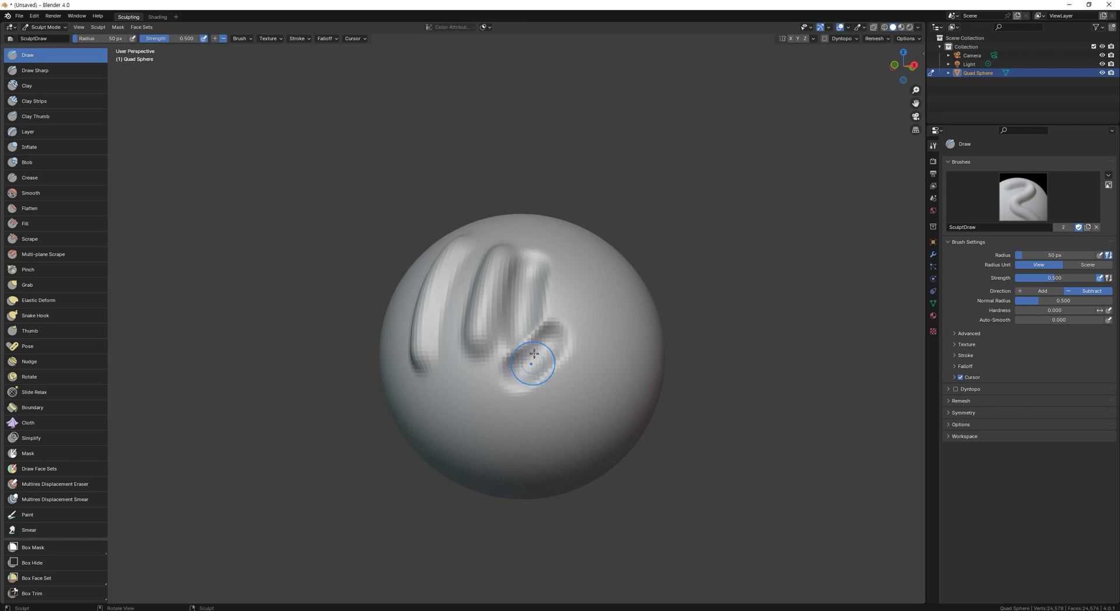
Set the Draw brush direction to Add, sculpt another ridge, and carve a short groove above it with a temporarily inverted stroke
left_click(215, 39)
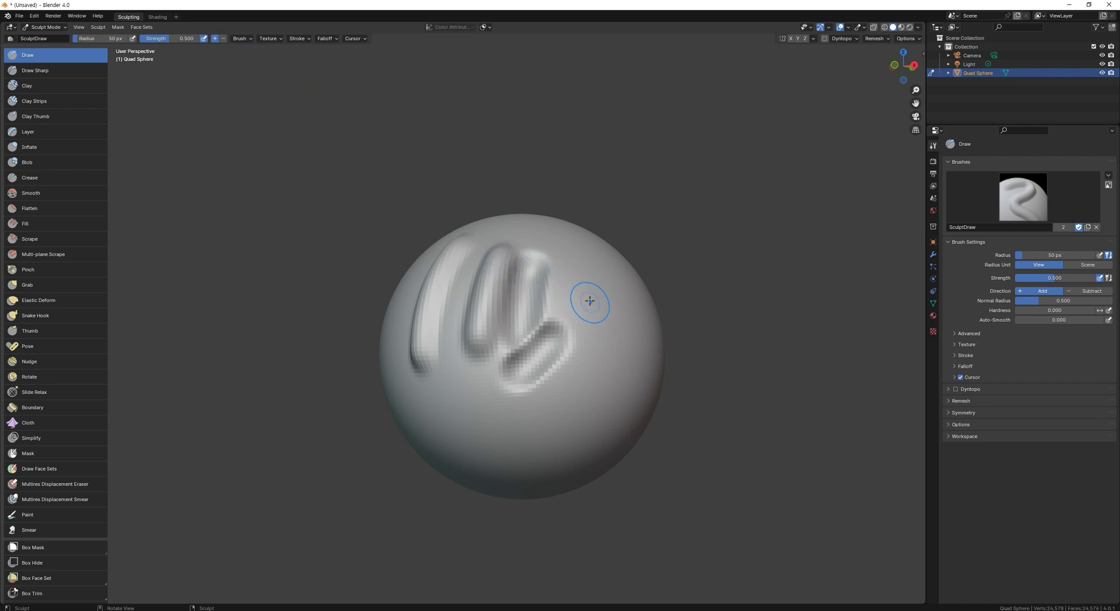
mouse_move(581, 253)
left_mouse_down()
mouse_move(594, 350)
mouse_move(575, 270)
mouse_move(584, 327)
left_mouse_up()
middle_click_drag(561, 239, 551, 303)
middle_click_drag(551, 303, 561, 397, "shift")
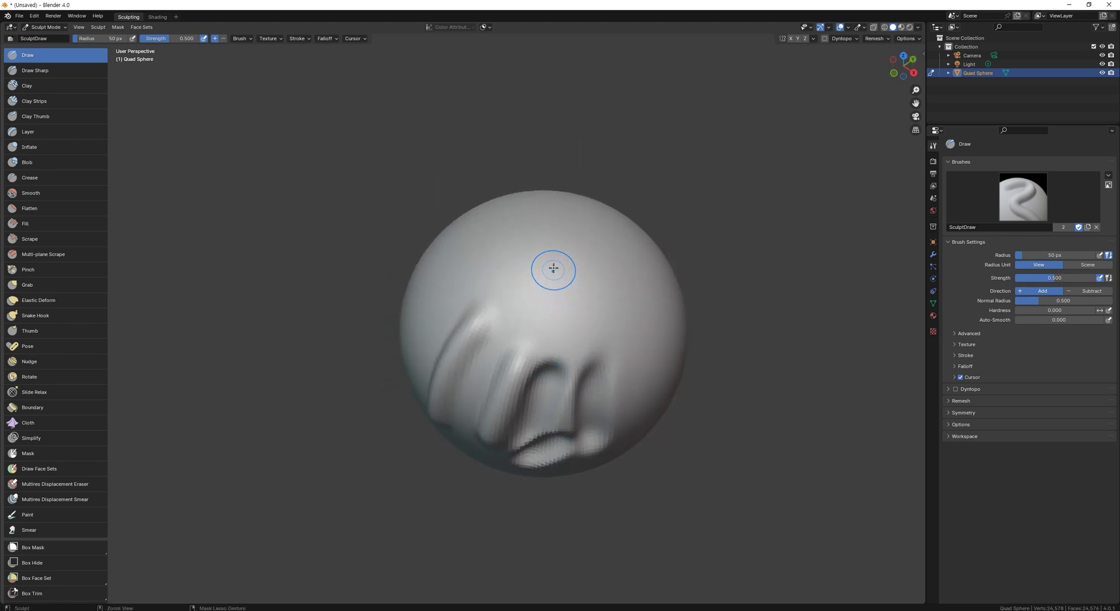
mouse_move(550, 268)
left_mouse_down("ctrl")
mouse_move(544, 315)
mouse_move(547, 263)
mouse_move(523, 265)
left_mouse_up("ctrl")
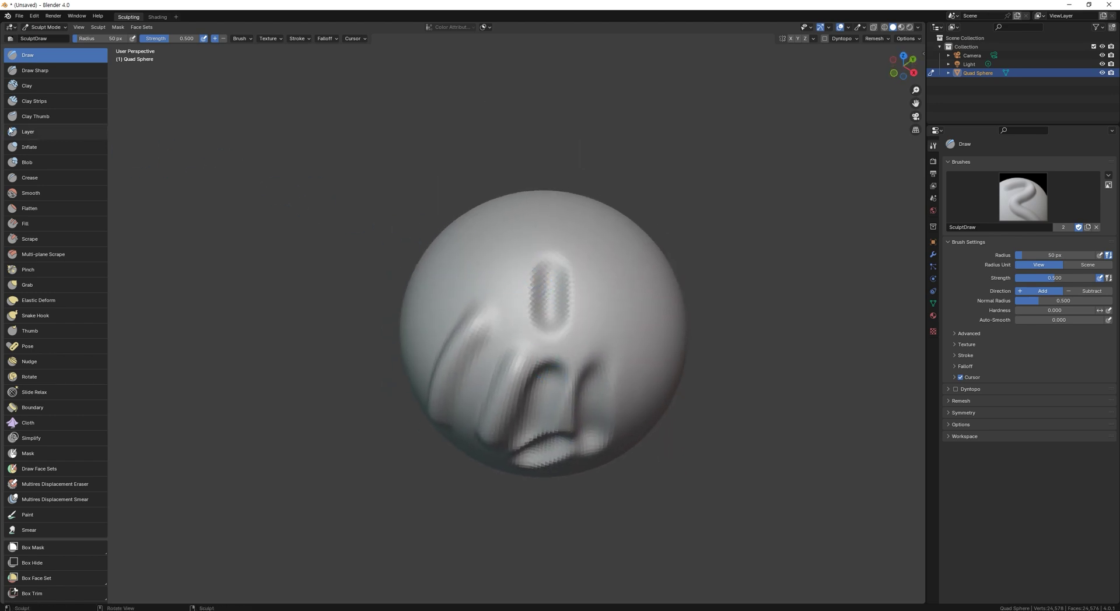
Build up overlapping strips on the sphere above the ridges using the Clay Strips brush at a radius of 101 px
left_click(36, 102)
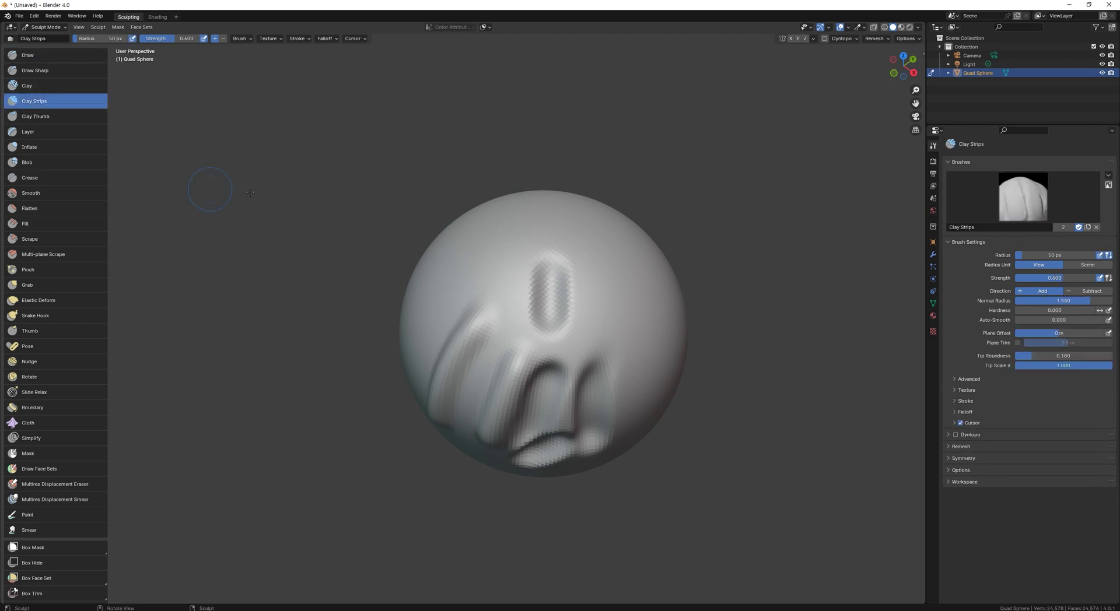
middle_click_drag(525, 260, 470, 289)
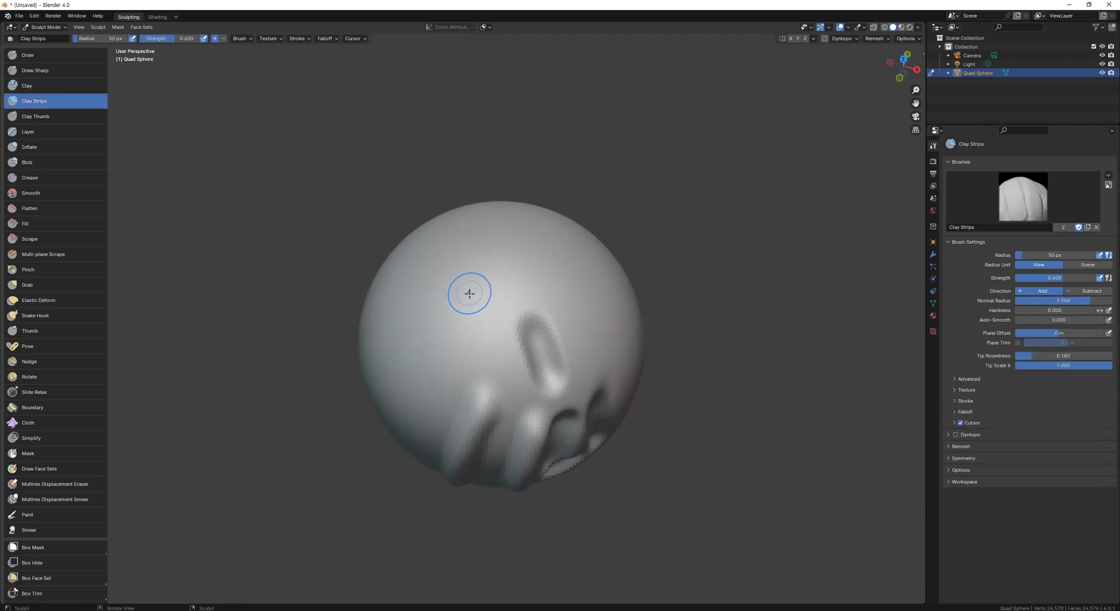
key("f")
left_click(491, 270)
left_click_drag(466, 262, 439, 361)
mouse_move(452, 311)
left_mouse_down()
mouse_move(527, 267)
mouse_move(532, 284)
left_mouse_up()
left_click_drag(472, 327, 531, 288)
left_click_drag(487, 311, 467, 364)
left_click_drag(485, 312, 469, 360)
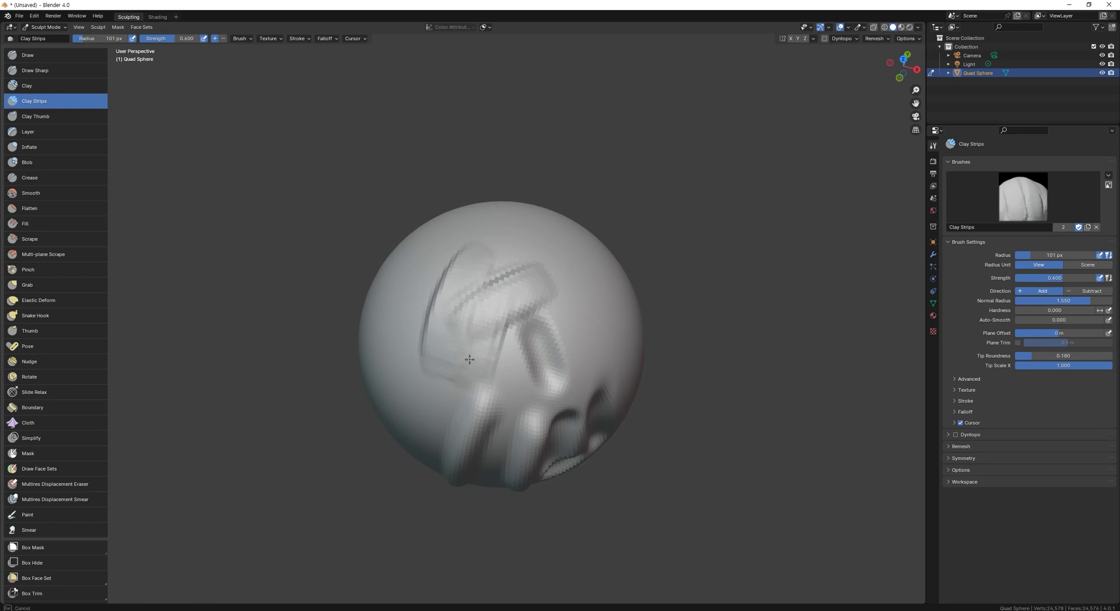
Lay repeated Clay Strips strokes into a thick diagonal band on the side away from the ridges
middle_click_drag(484, 354, 403, 327)
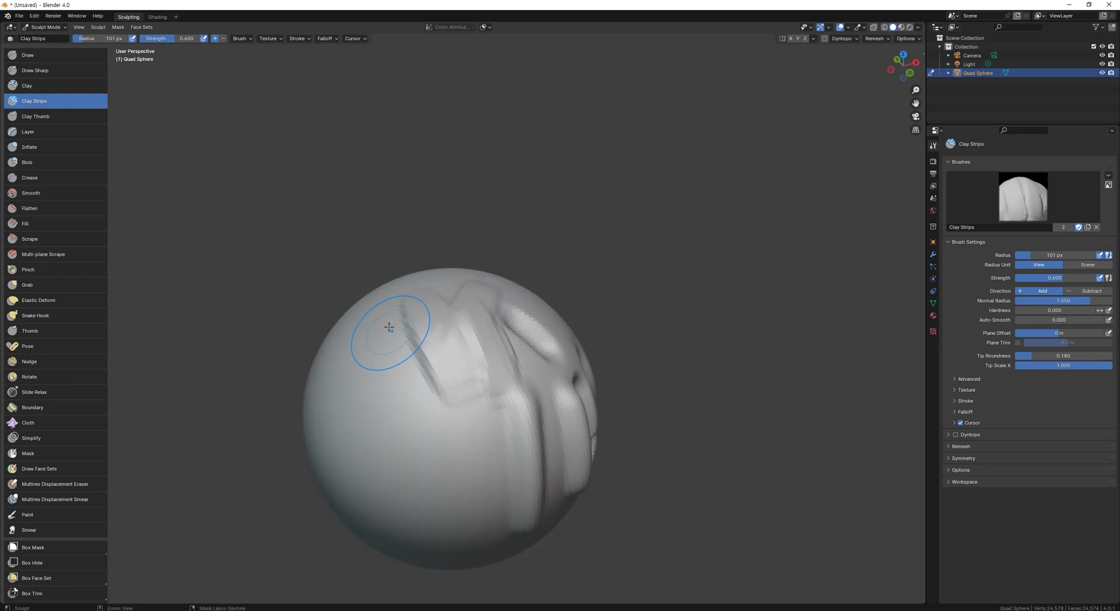
mouse_move(396, 346)
left_mouse_down()
mouse_move(421, 405)
mouse_move(410, 406)
mouse_move(428, 416)
left_mouse_up()
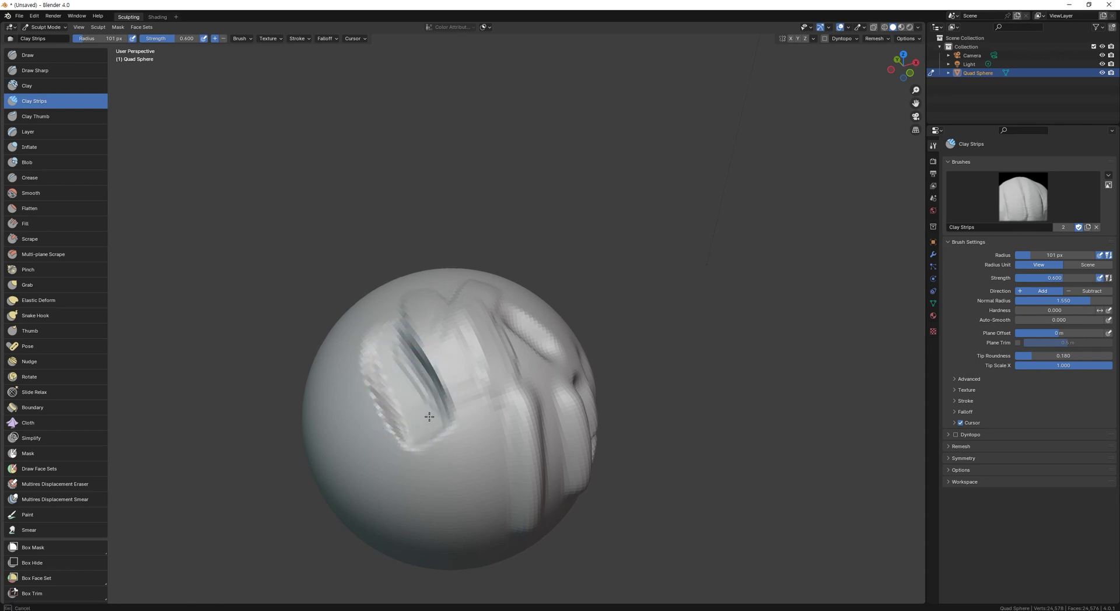
left_click_drag(398, 359, 416, 408)
Swell the upper end of the diagonal clay band and raise a round bulge on the sphere's side with the Inflate brush
mouse_move(411, 403)
middle_mouse_down()
mouse_move(439, 303)
mouse_move(487, 349)
middle_mouse_up()
key("i")
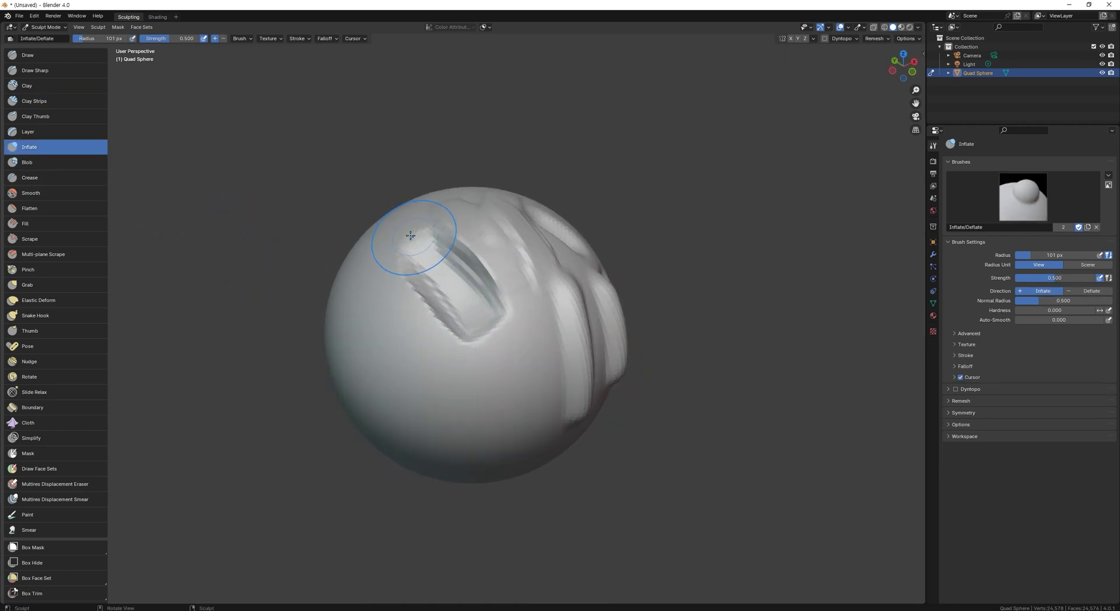
middle_click_drag(400, 250, 399, 256)
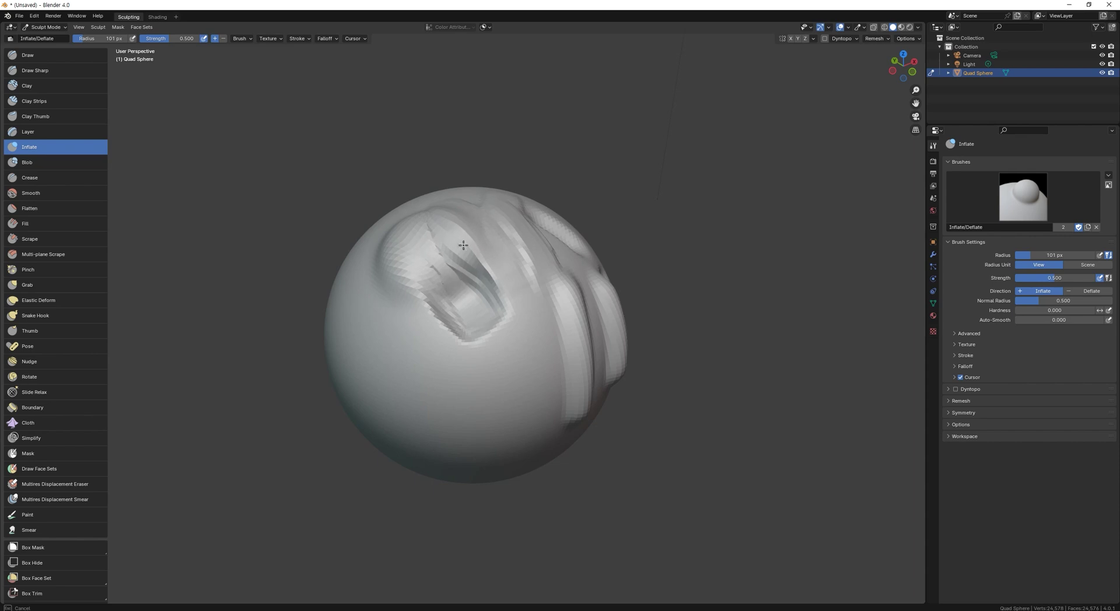
middle_click_drag(404, 407, 361, 364)
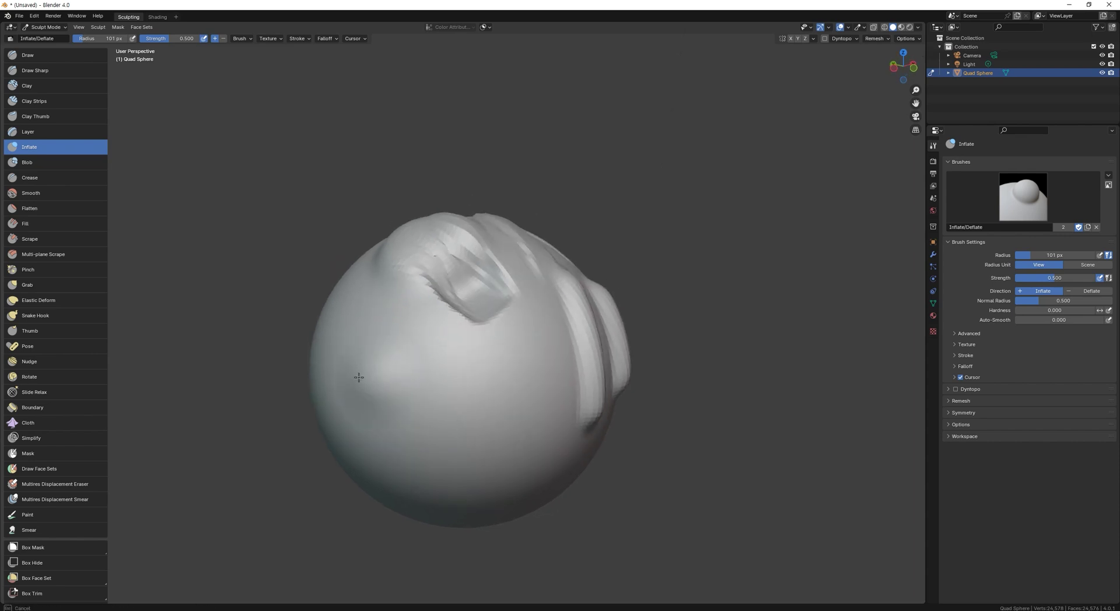
left_click_drag(401, 384, 392, 386)
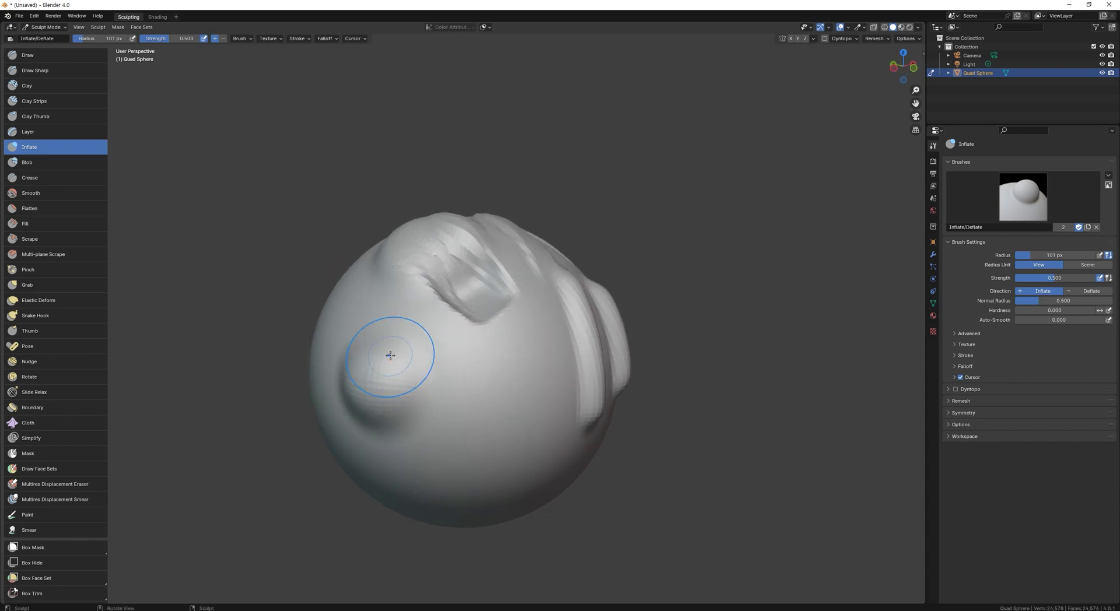
Pull the sphere's side outward above the round bulge in two places using the Grab brush at a radius of 162 px
left_click(76, 291)
key("f")
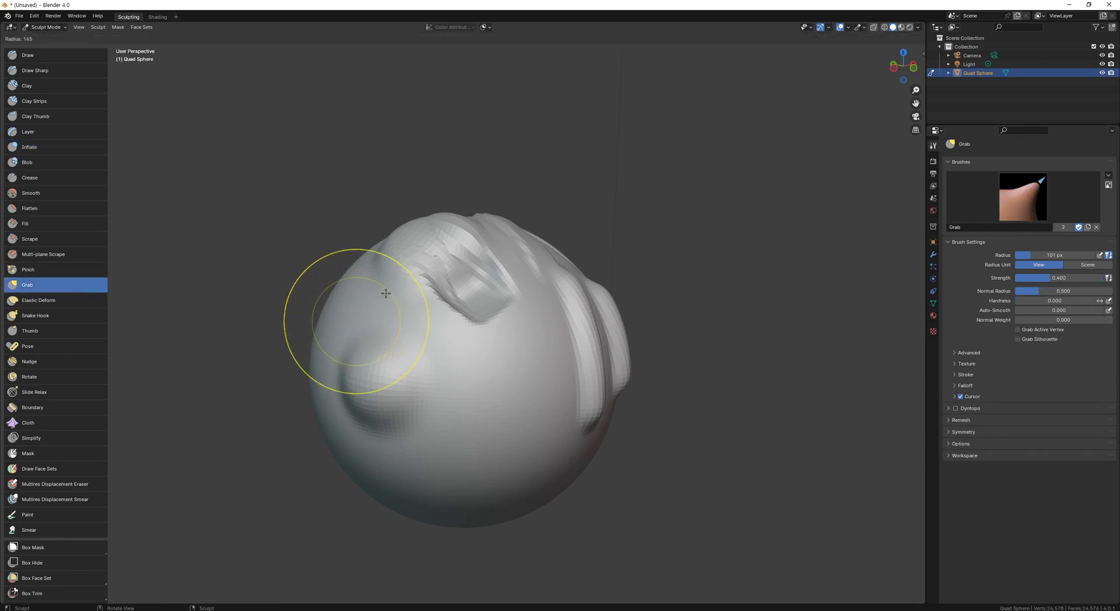
left_click(385, 294)
mouse_move(359, 307)
left_mouse_down()
mouse_move(299, 296)
mouse_move(169, 219)
left_mouse_up()
left_click_drag(325, 344, 190, 413)
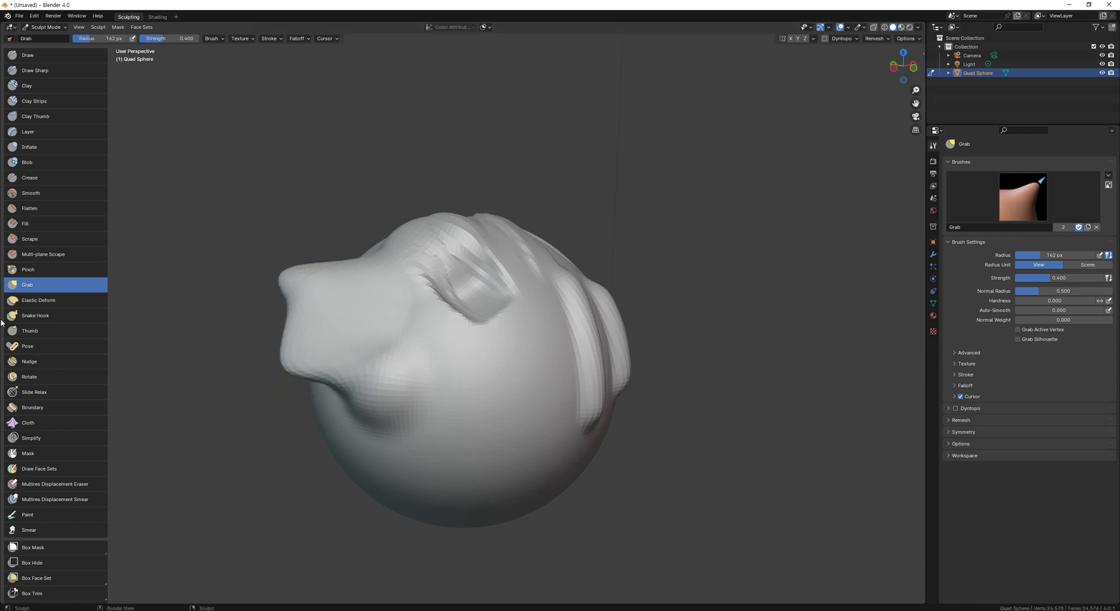
Stretch the top of the form upward and away from the pulled-out side with the Elastic Deform brush
left_click(25, 303)
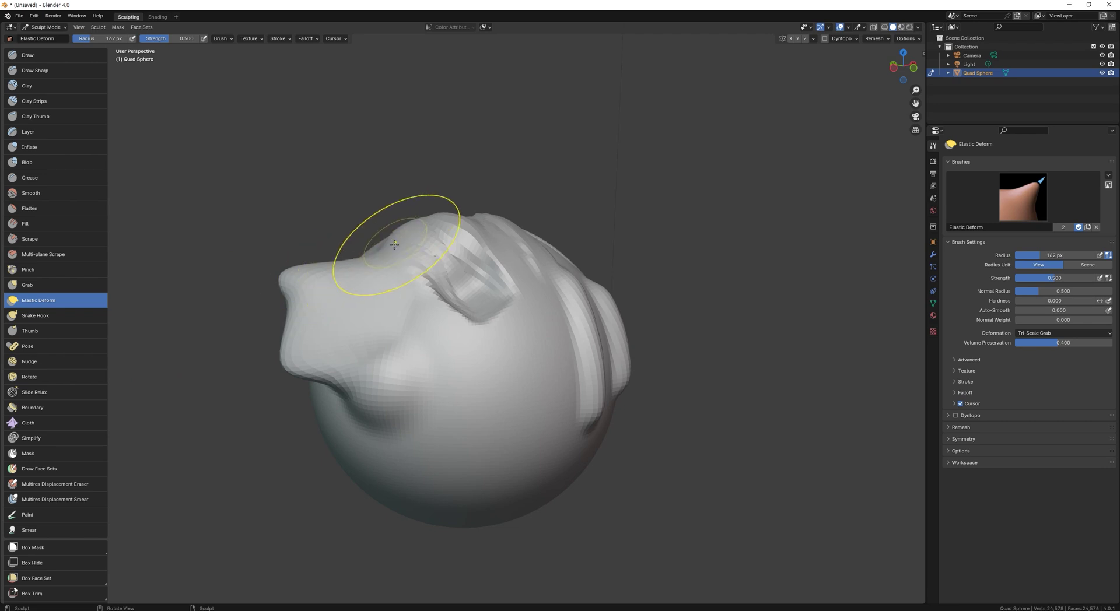
mouse_move(394, 245)
left_mouse_down()
mouse_move(289, 36)
mouse_move(304, 64)
left_mouse_up()
mouse_move(483, 230)
left_mouse_down()
mouse_move(511, 119)
mouse_move(638, 77)
left_mouse_up()
mouse_move(492, 219)
left_mouse_down()
mouse_move(578, 165)
mouse_move(588, 174)
left_mouse_up()
Pull the round bulge on the side outward and downward with the Grab brush
left_click(78, 291)
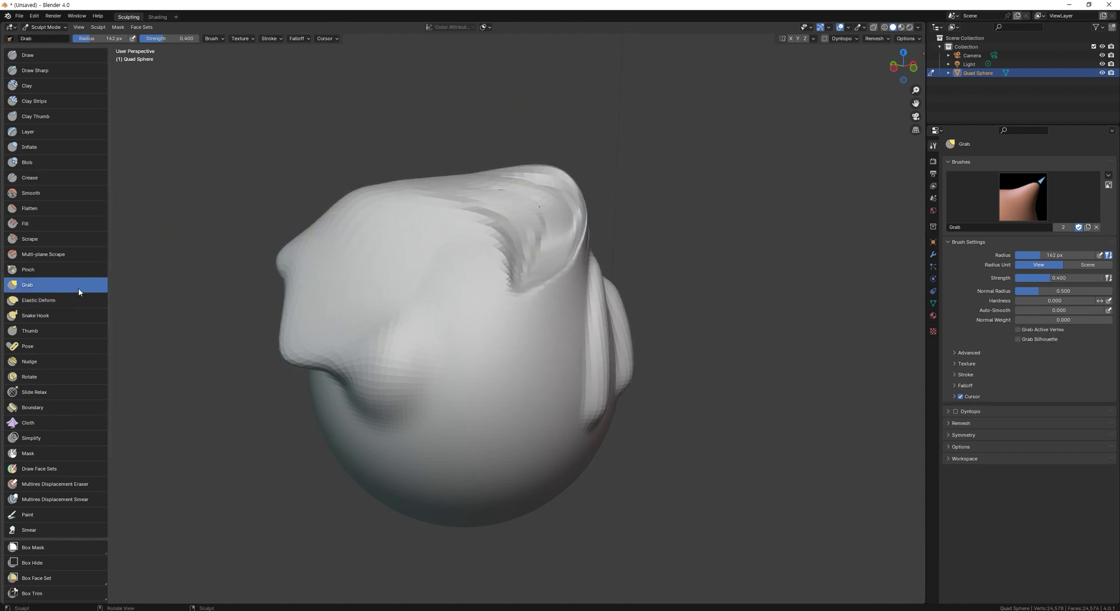
mouse_move(358, 358)
left_mouse_down()
mouse_move(247, 468)
mouse_move(180, 514)
left_mouse_up()
left_click_drag(361, 379, 335, 456)
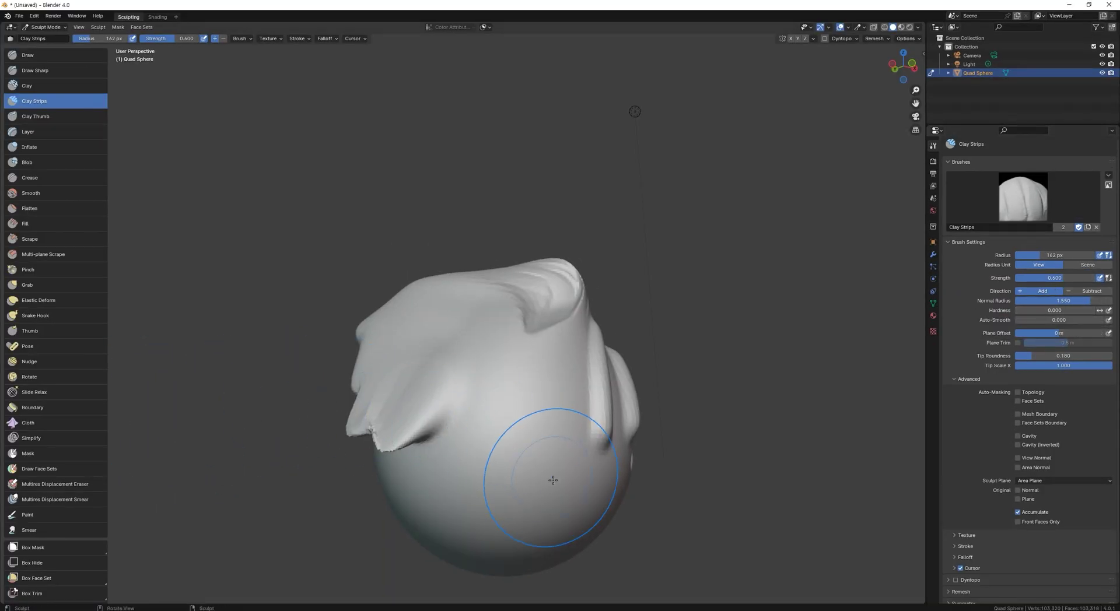
Sculpt a vertical strip on the smooth underside using the Clay Strips brush at a radius of 81 px
mouse_move(537, 474)
middle_mouse_down()
mouse_move(478, 355)
mouse_move(455, 365)
mouse_move(463, 357)
middle_mouse_up()
key("f")
left_click(421, 413)
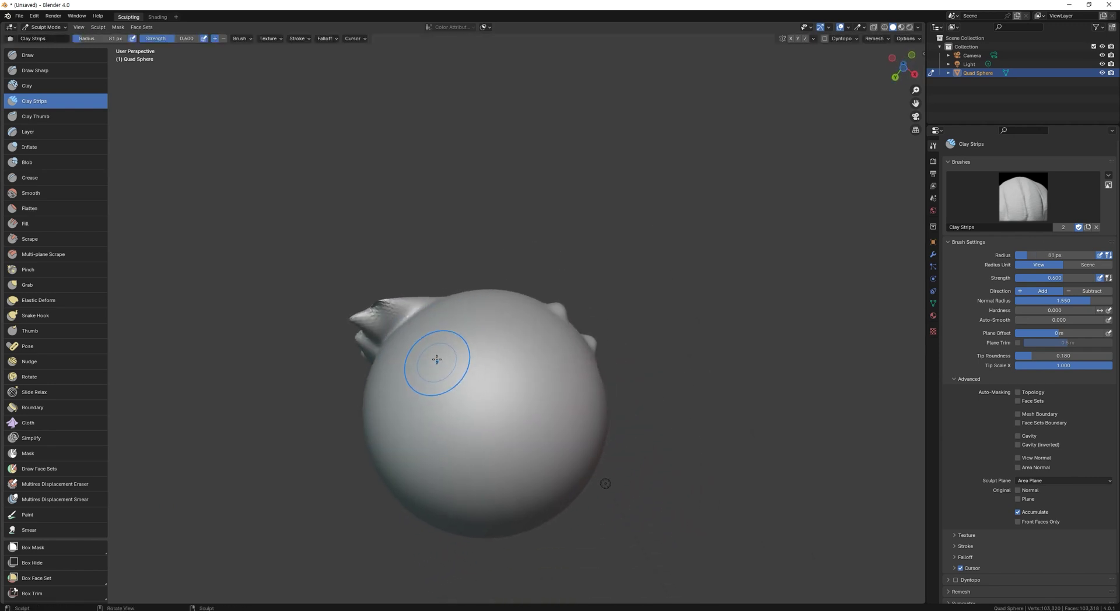
mouse_move(434, 368)
left_mouse_down()
mouse_move(428, 437)
mouse_move(430, 366)
mouse_move(426, 417)
left_mouse_up()
Set the Clay Strips hardness to 1.000 and sculpt hard-edged strips beside the first strip on the underside
left_click_drag(1032, 311, 1049, 311)
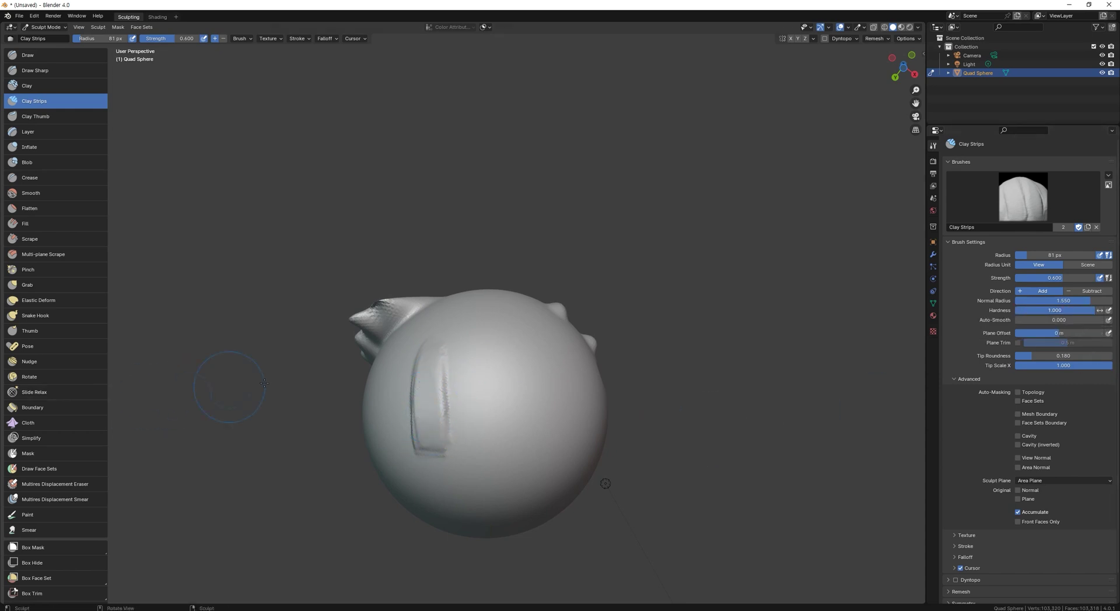
mouse_move(496, 338)
left_mouse_down()
mouse_move(505, 418)
mouse_move(495, 405)
left_mouse_up()
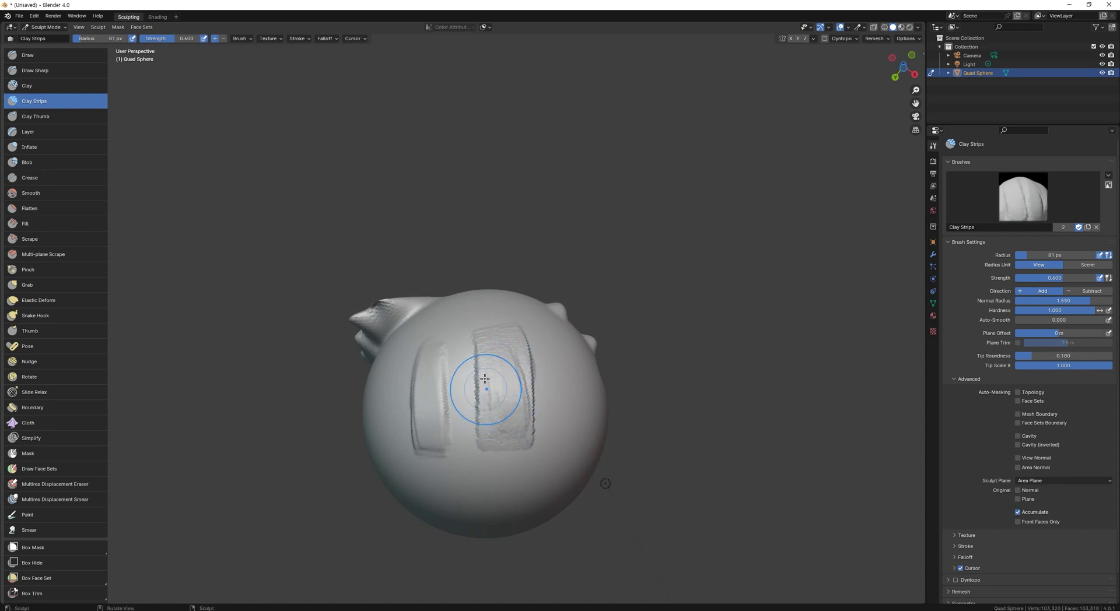
mouse_move(496, 405)
middle_mouse_down()
mouse_move(496, 443)
mouse_move(488, 349)
mouse_move(492, 408)
middle_mouse_up()
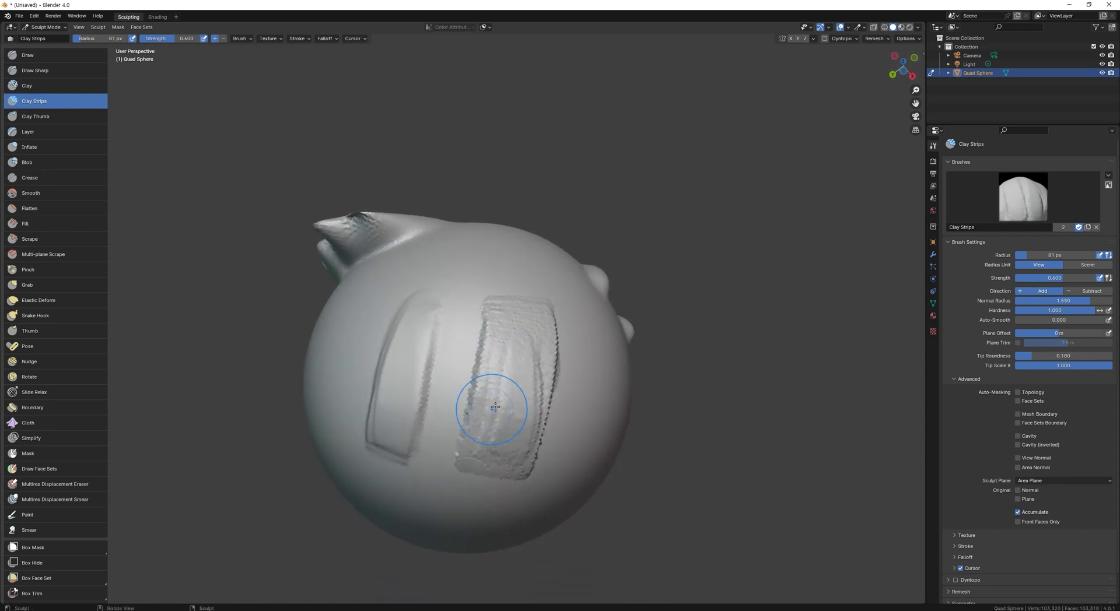
middle_click_drag(524, 365, 525, 307)
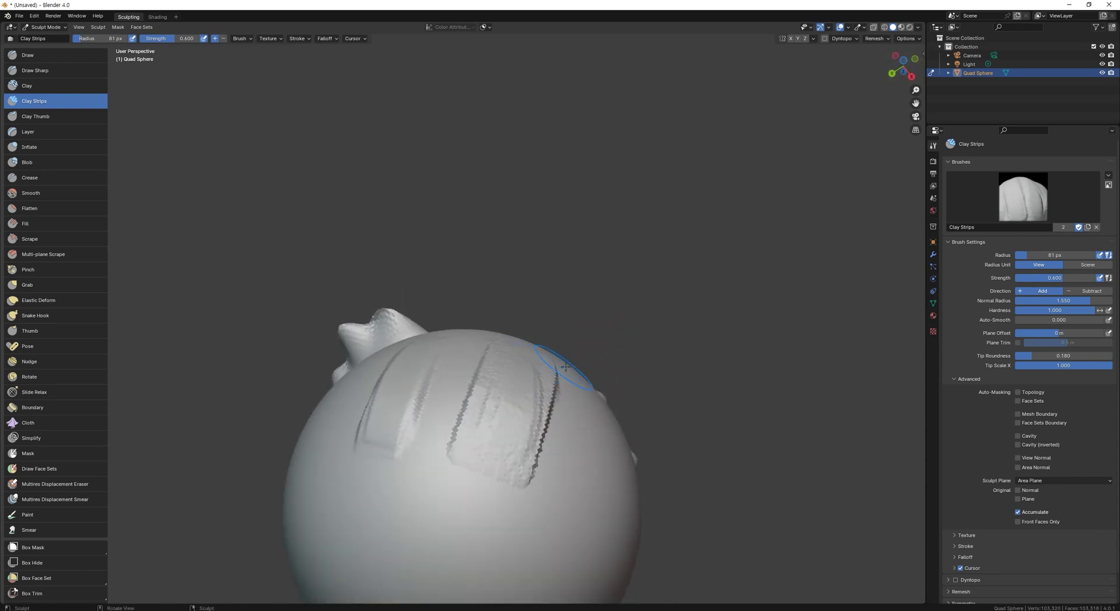
mouse_move(565, 373)
left_mouse_down()
mouse_move(553, 467)
mouse_move(536, 451)
left_mouse_up()
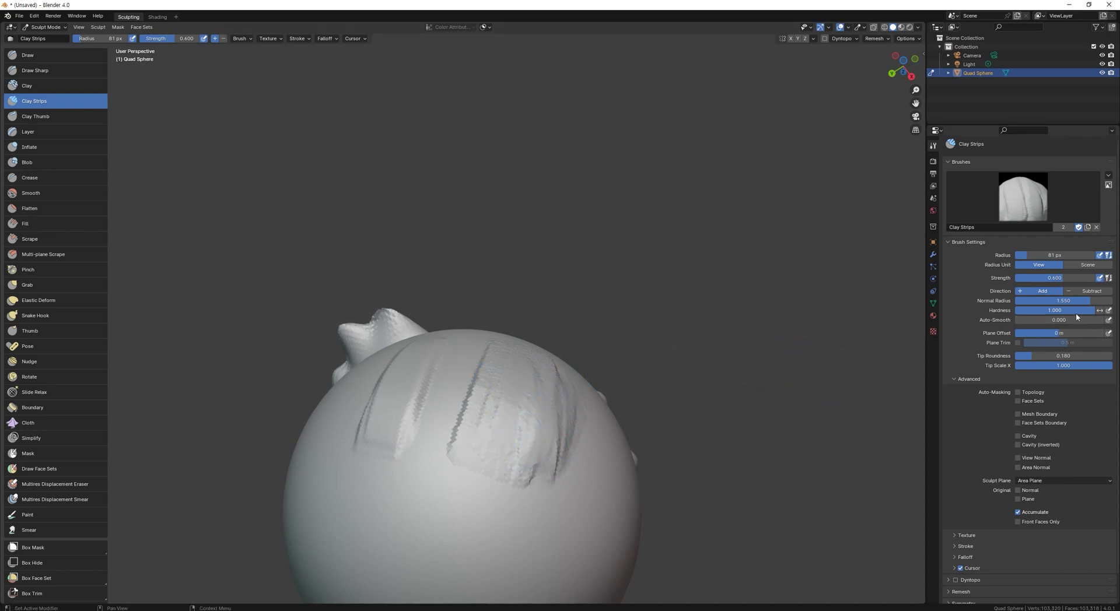
Set the Clay Strips hardness to 0.000 and auto-smooth to 1.000, and sculpt crossing strips on the smooth area below the earlier ones
left_click_drag(1033, 310, 1018, 310)
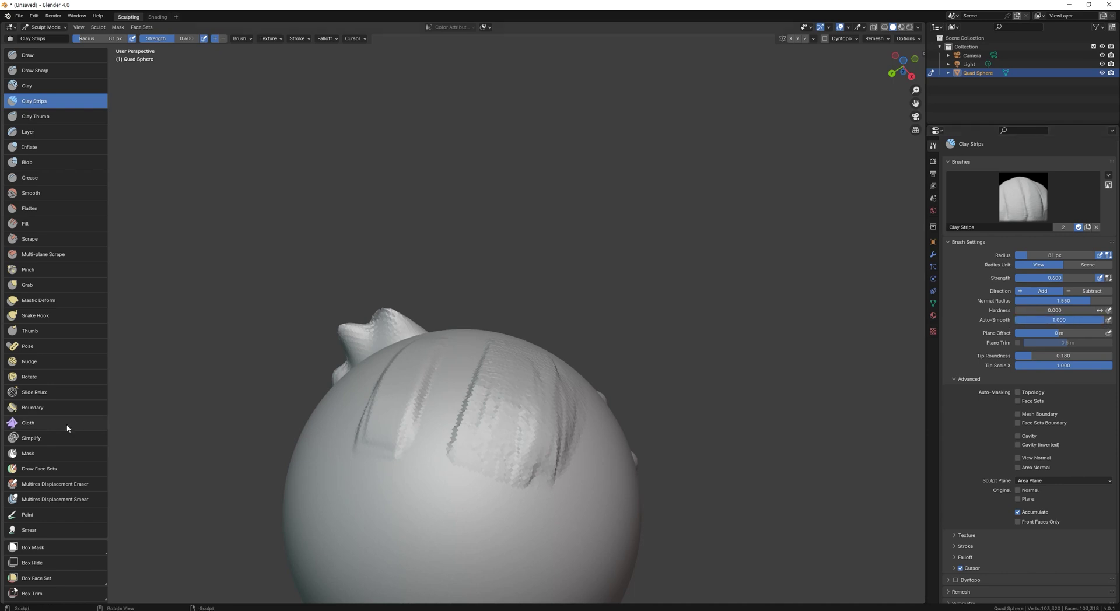
mouse_move(475, 449)
middle_mouse_down()
mouse_move(463, 257)
mouse_move(442, 367)
middle_mouse_up()
left_click_drag(442, 366, 539, 449)
left_click_drag(510, 341, 450, 475)
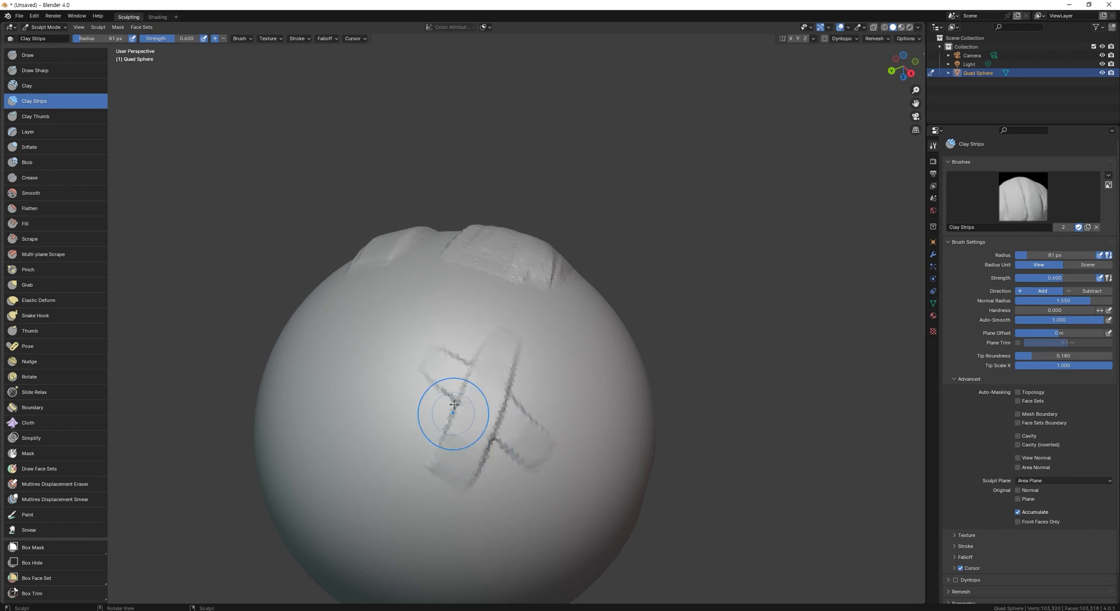
left_click_drag(427, 411, 527, 383)
left_click_drag(488, 349, 509, 466)
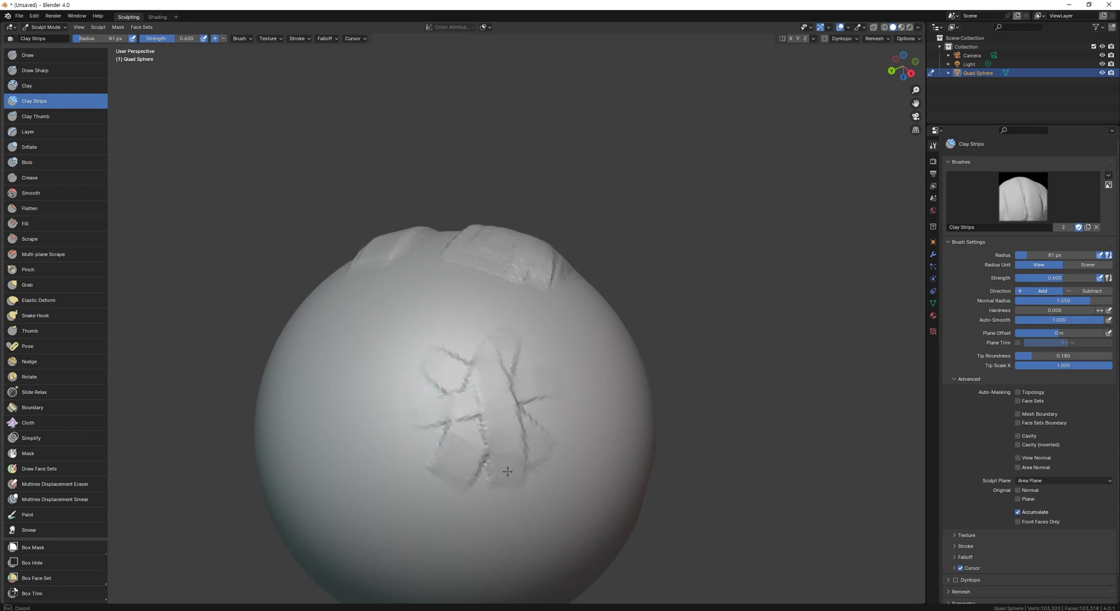
mouse_move(455, 374)
left_mouse_down()
mouse_move(501, 449)
mouse_move(491, 416)
mouse_move(528, 398)
left_mouse_up()
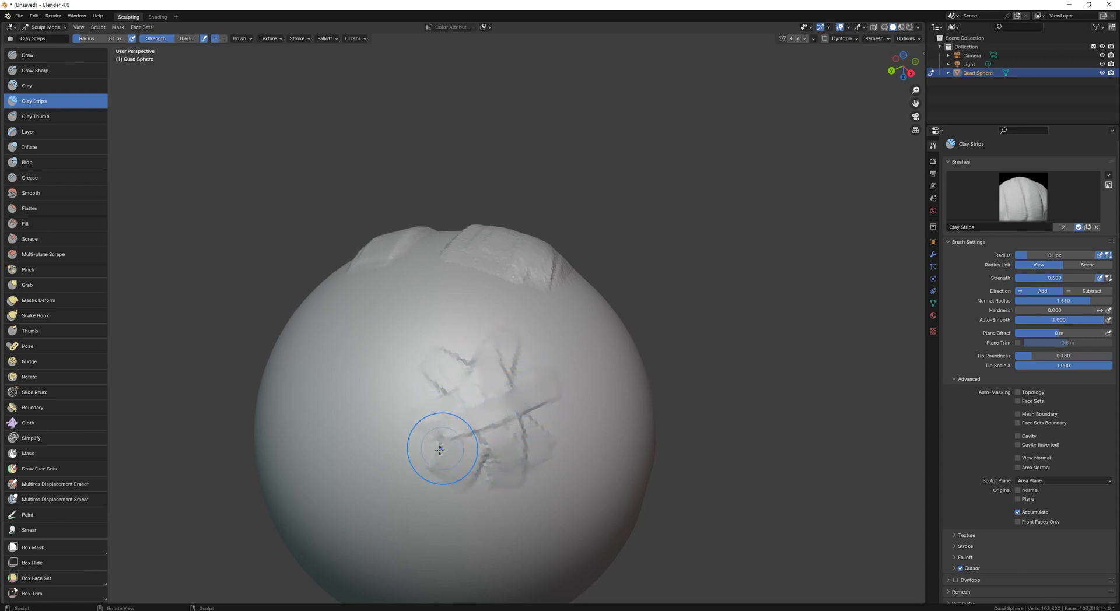
mouse_move(441, 449)
left_mouse_down()
mouse_move(529, 413)
mouse_move(491, 414)
mouse_move(503, 398)
left_mouse_up()
mouse_move(464, 449)
left_mouse_down()
mouse_move(513, 397)
mouse_move(491, 390)
left_mouse_up()
left_click_drag(434, 436, 504, 372)
left_click_drag(439, 409, 533, 425)
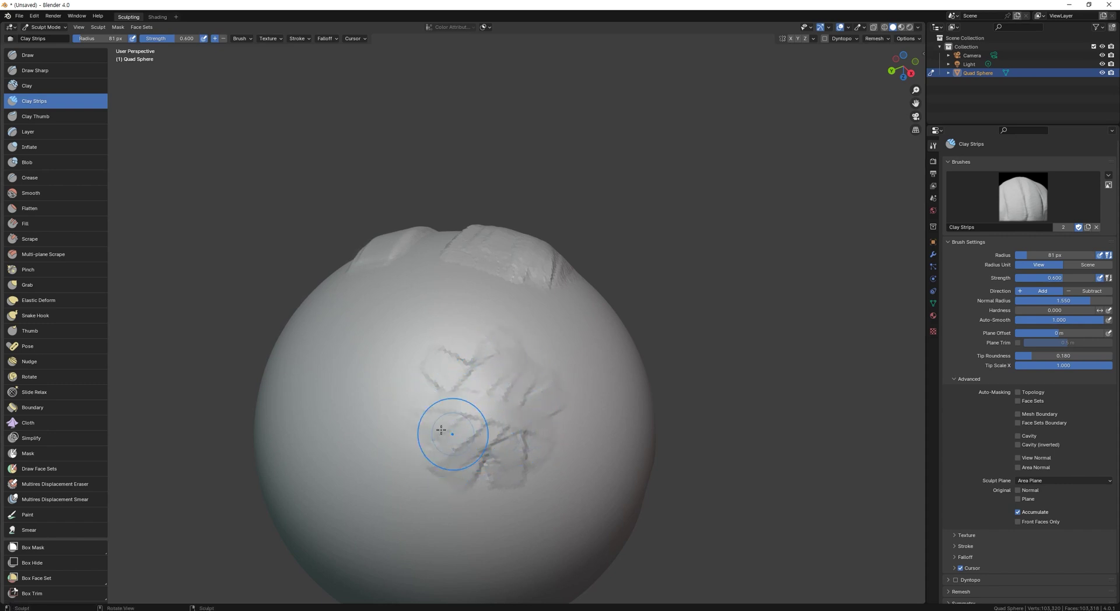
mouse_move(442, 435)
left_mouse_down()
mouse_move(533, 446)
mouse_move(528, 433)
left_mouse_up()
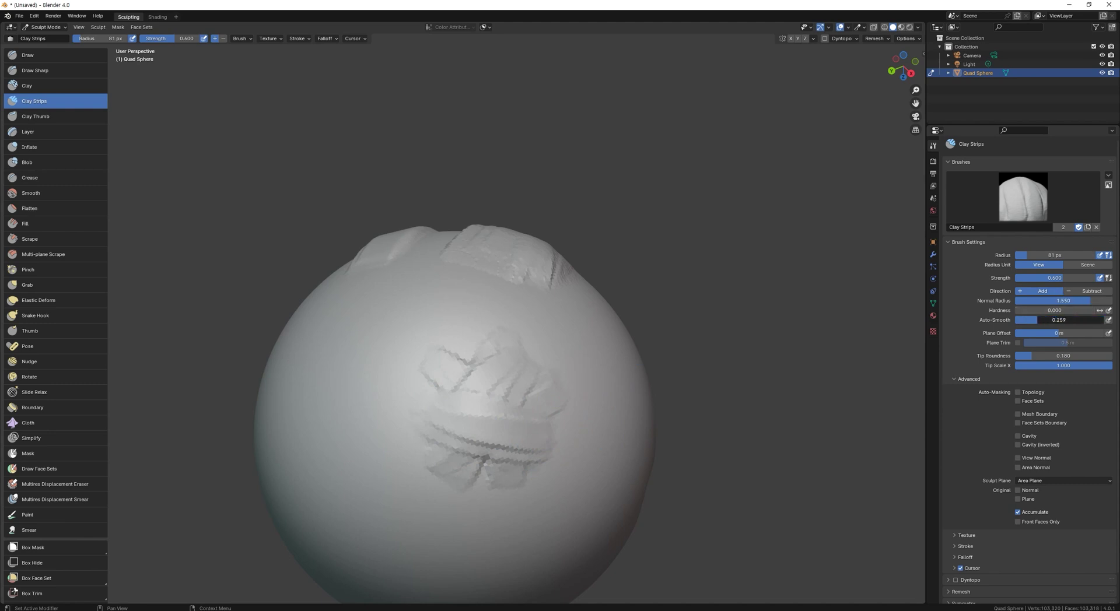
Set the Clay Strips auto-smooth to 0.000 and sculpt a second patch of crossing strips beside the smoothed patch
left_click_drag(1058, 319, 994, 287)
middle_click_drag(324, 381, 334, 404)
left_click_drag(290, 387, 380, 467)
left_click_drag(355, 358, 308, 479)
left_click_drag(295, 417, 392, 393)
left_click_drag(301, 363, 333, 489)
left_click_drag(319, 441, 374, 366)
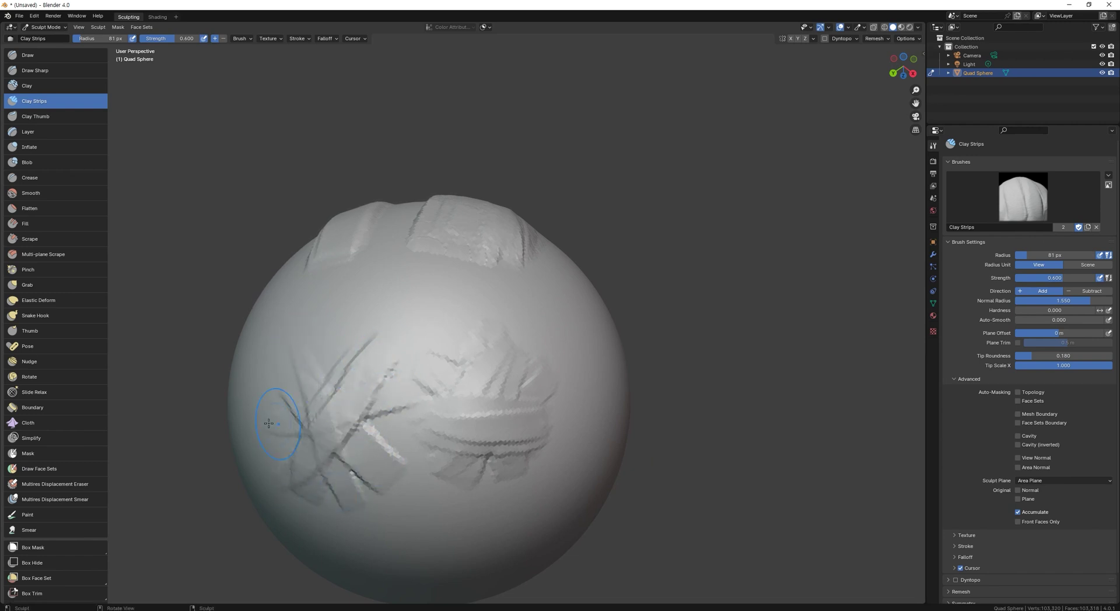
left_click_drag(286, 416, 389, 443)
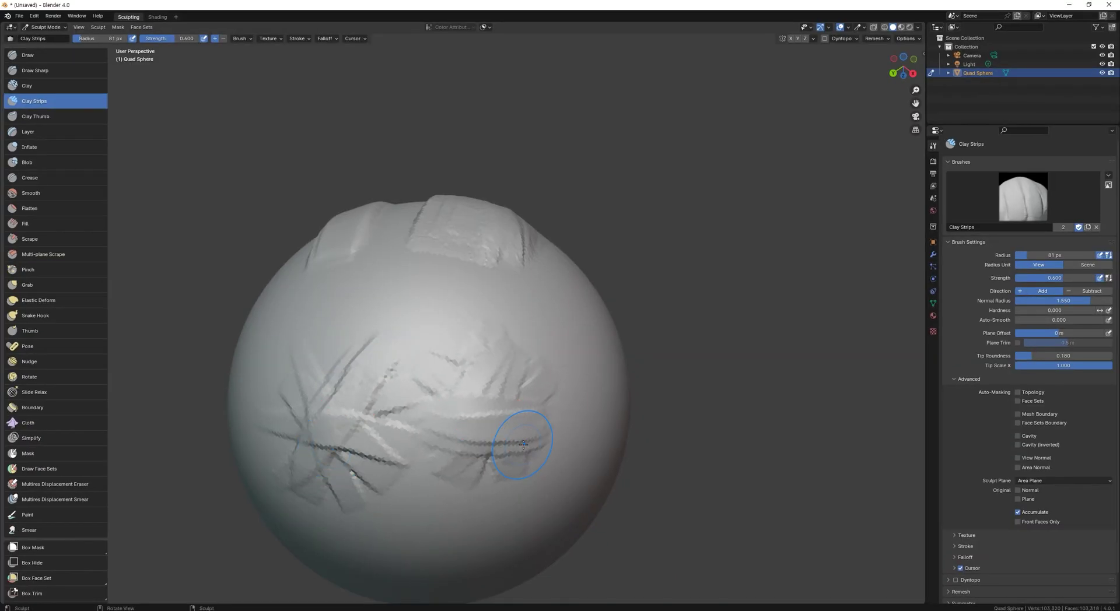
Paint a round mask on the smooth underside of the sphere with the Mask brush at 81 px radius and 0.500 strength
middle_click_drag(523, 444, 331, 380)
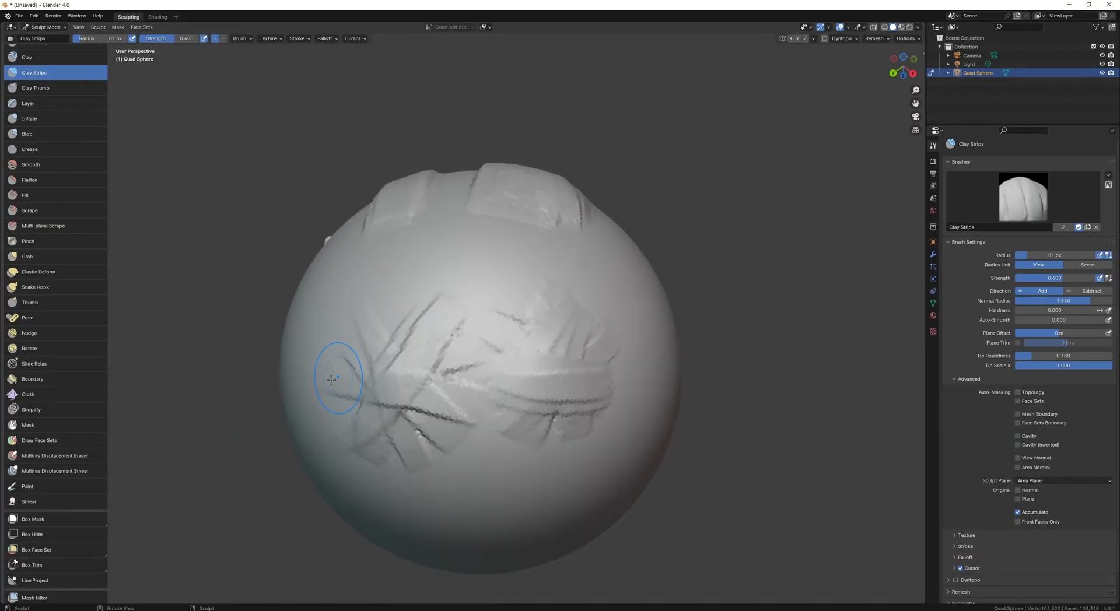
scroll(51, 507, "down", 3)
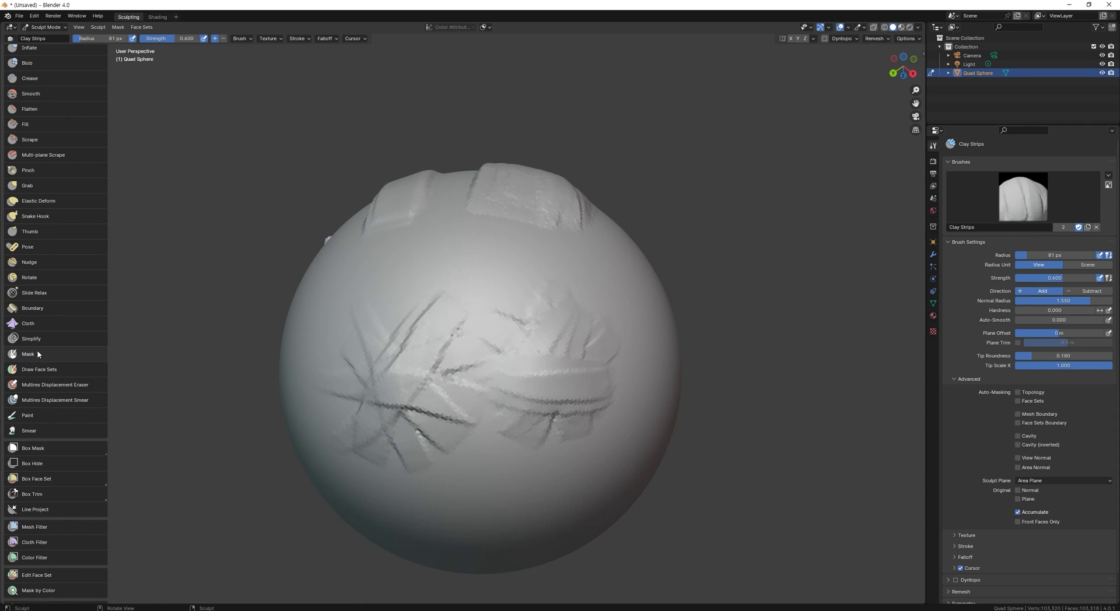
left_click(31, 356)
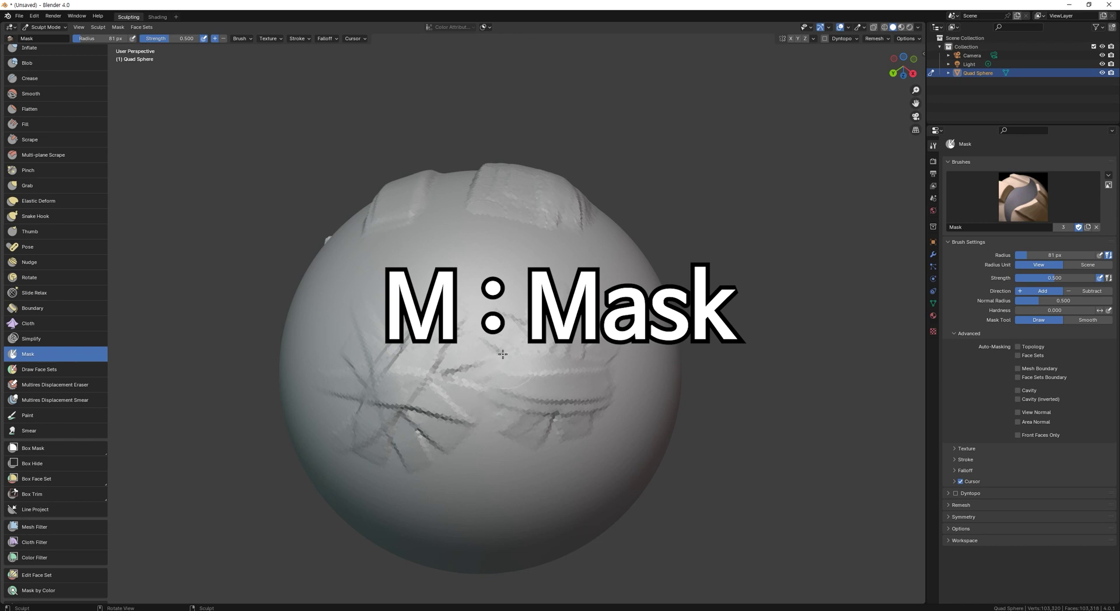
mouse_move(503, 354)
middle_mouse_down()
mouse_move(489, 354)
mouse_move(505, 333)
middle_mouse_up()
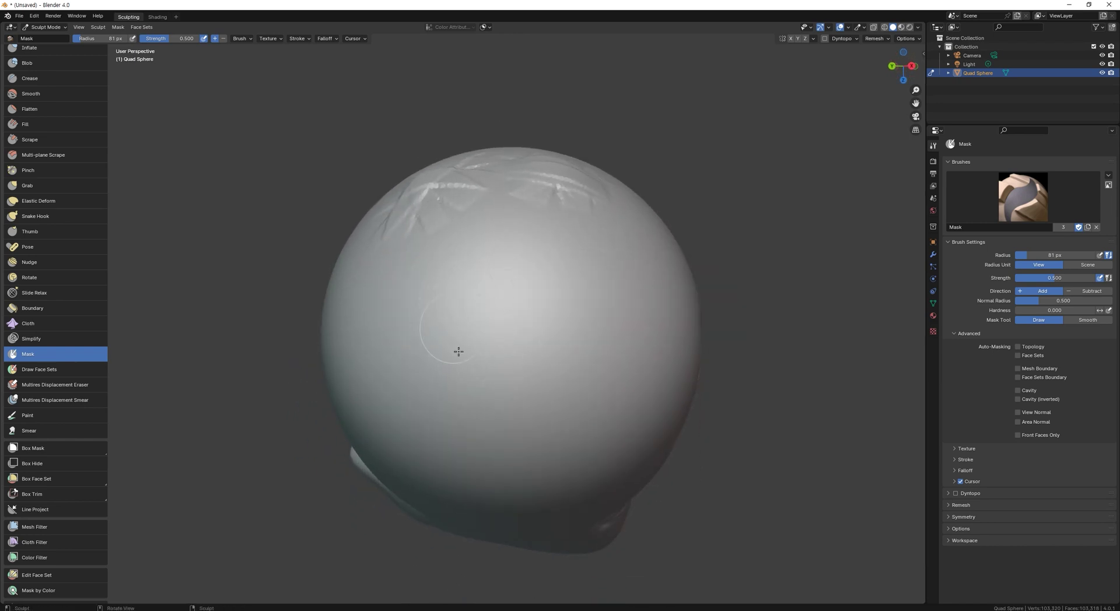
mouse_move(489, 311)
left_mouse_down()
mouse_move(478, 327)
mouse_move(505, 313)
mouse_move(527, 339)
mouse_move(479, 368)
mouse_move(514, 335)
mouse_move(527, 372)
left_mouse_up()
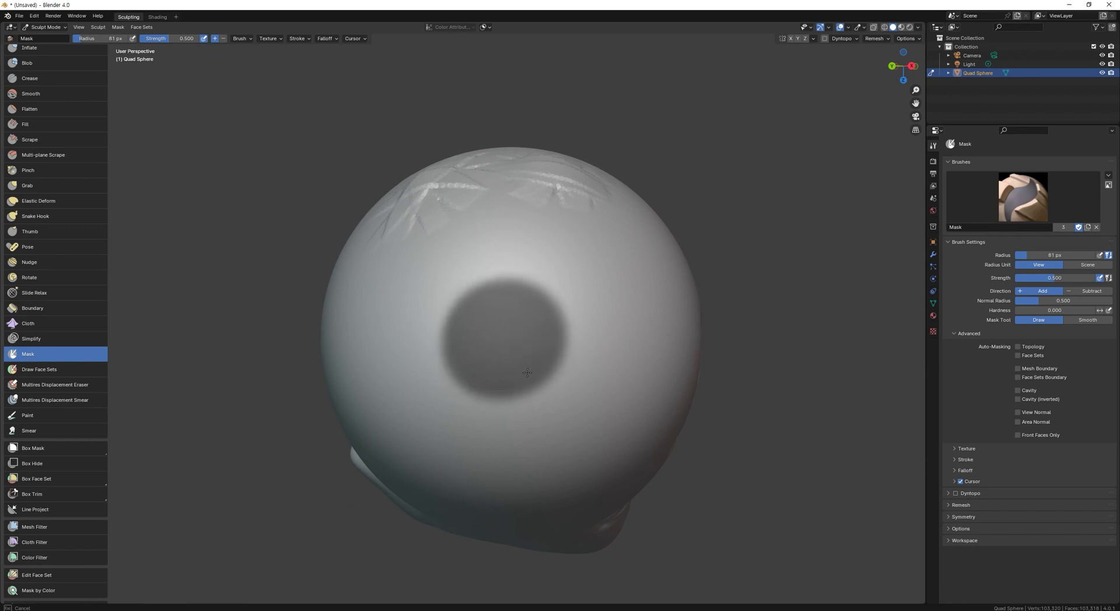
mouse_move(531, 306)
left_mouse_down()
mouse_move(467, 330)
mouse_move(493, 360)
left_mouse_up()
Build up a raised ring around the round masked area with overlapping Clay Strips strokes
middle_click_drag(548, 400, 503, 318, "ctrl")
mouse_move(524, 368)
middle_mouse_down()
mouse_move(456, 387)
mouse_move(522, 329)
middle_mouse_up()
scroll(48, 265, "up", 5)
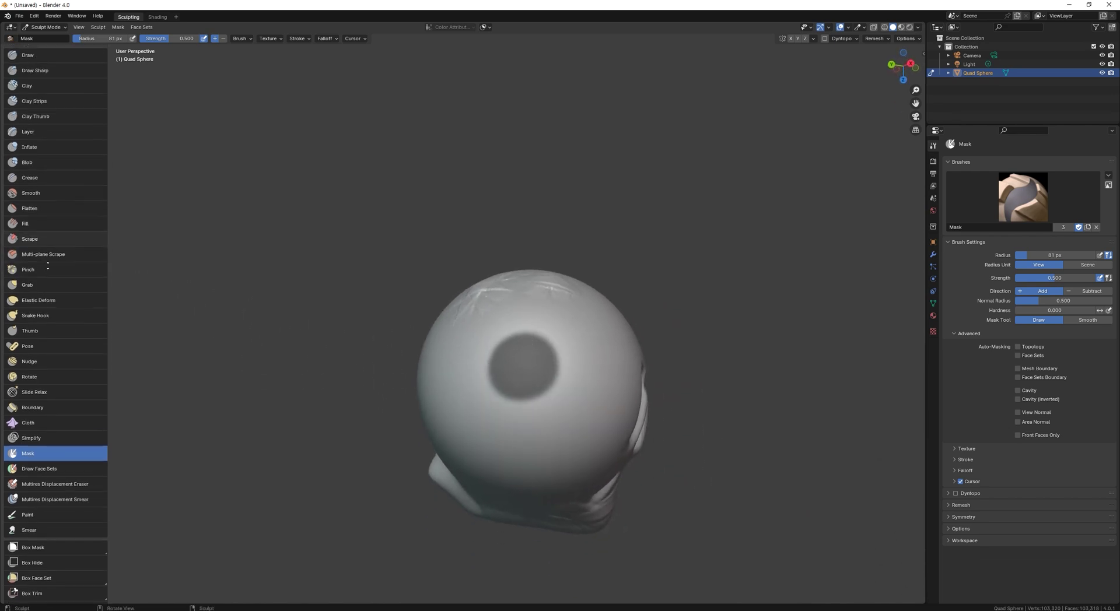
left_click(36, 101)
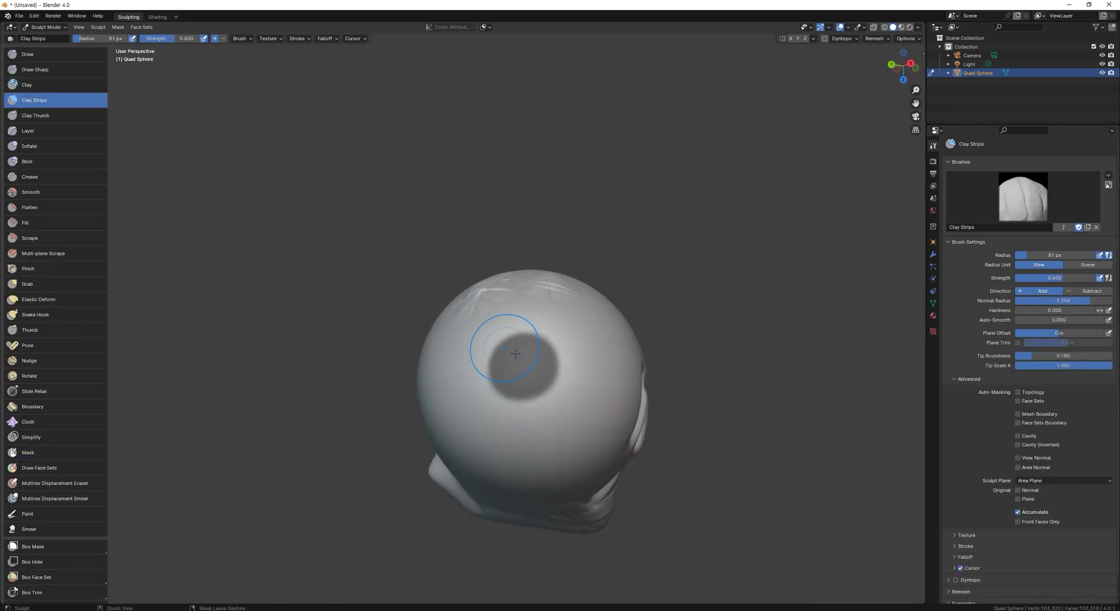
scroll(543, 371, "up", 2)
left_click_drag(607, 299, 510, 464)
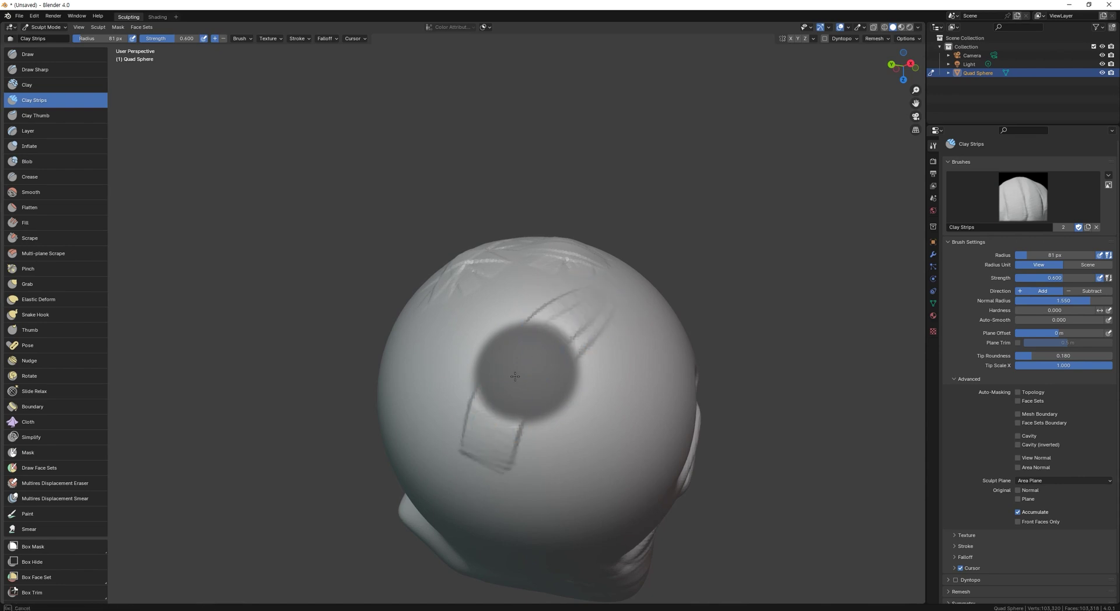
mouse_move(528, 300)
left_mouse_down()
mouse_move(481, 402)
mouse_move(480, 373)
mouse_move(478, 399)
left_mouse_up()
left_click_drag(523, 304, 482, 408)
left_click_drag(549, 312, 497, 430)
left_click_drag(482, 405, 521, 432)
mouse_move(566, 324)
left_mouse_down()
mouse_move(572, 335)
mouse_move(530, 429)
left_mouse_up()
left_click_drag(573, 345, 526, 430)
mouse_move(569, 382)
left_mouse_down()
mouse_move(528, 433)
mouse_move(503, 437)
left_mouse_up()
mouse_move(550, 430)
middle_mouse_down("ctrl")
mouse_move(543, 403)
mouse_move(460, 305)
middle_mouse_up("ctrl")
mouse_move(461, 304)
left_mouse_down()
mouse_move(446, 295)
mouse_move(466, 328)
left_mouse_up()
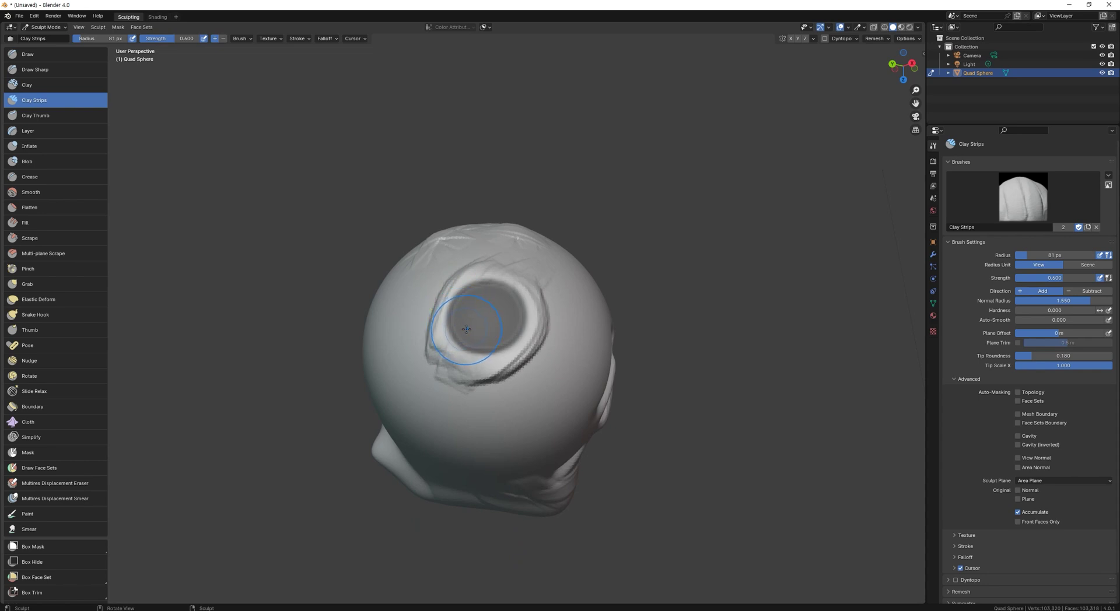
Clear the mask from the circular area inside the raised ring
key("alt+m")
middle_click_drag(463, 324, 454, 336)
key("ctrl+z")
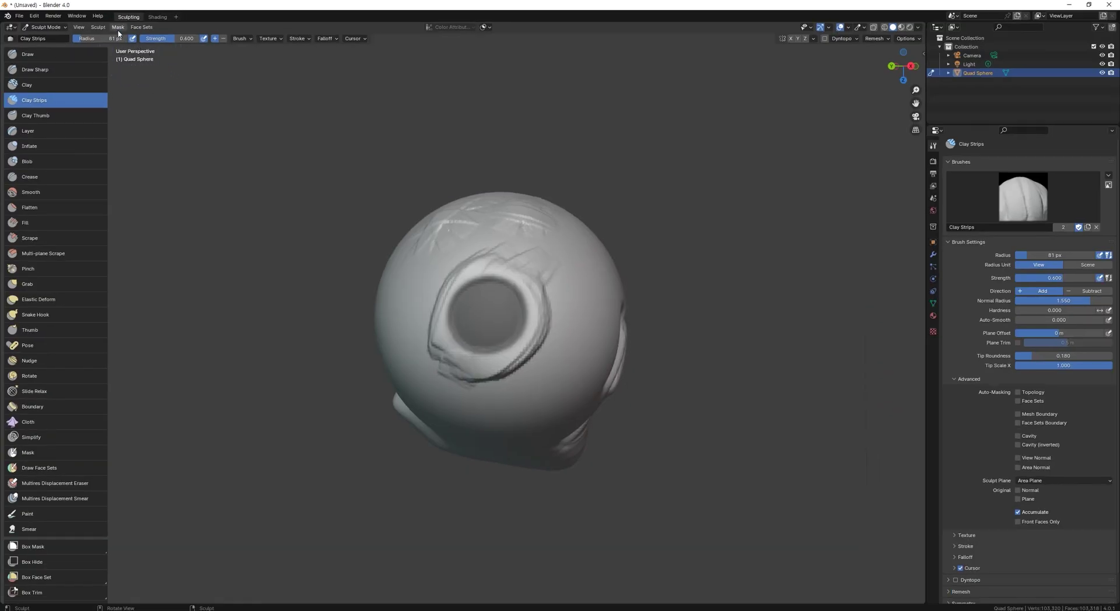
left_click(118, 27)
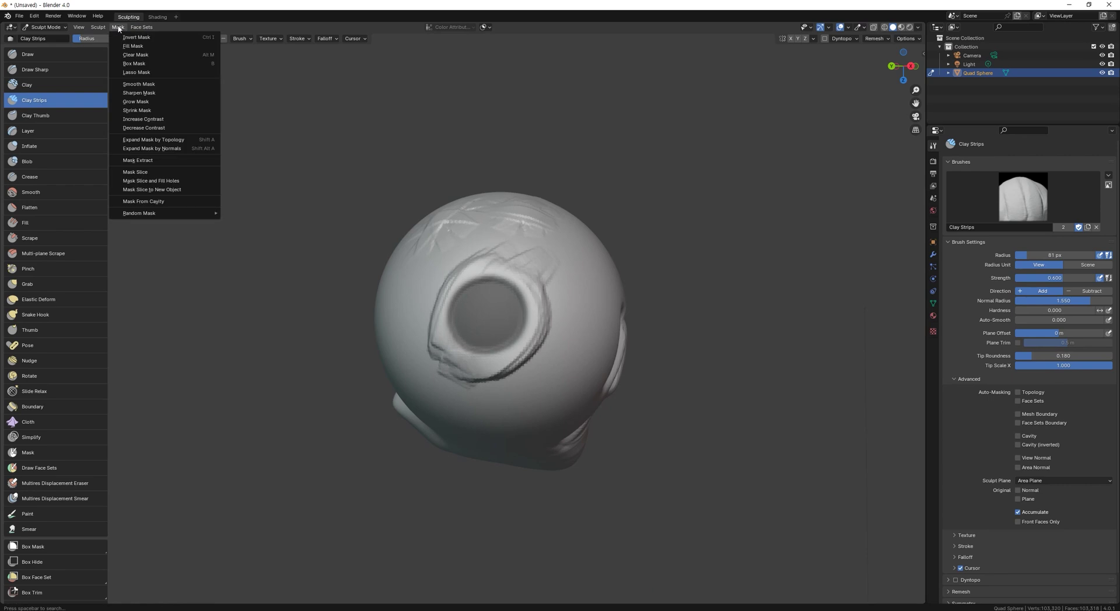
left_click(136, 56)
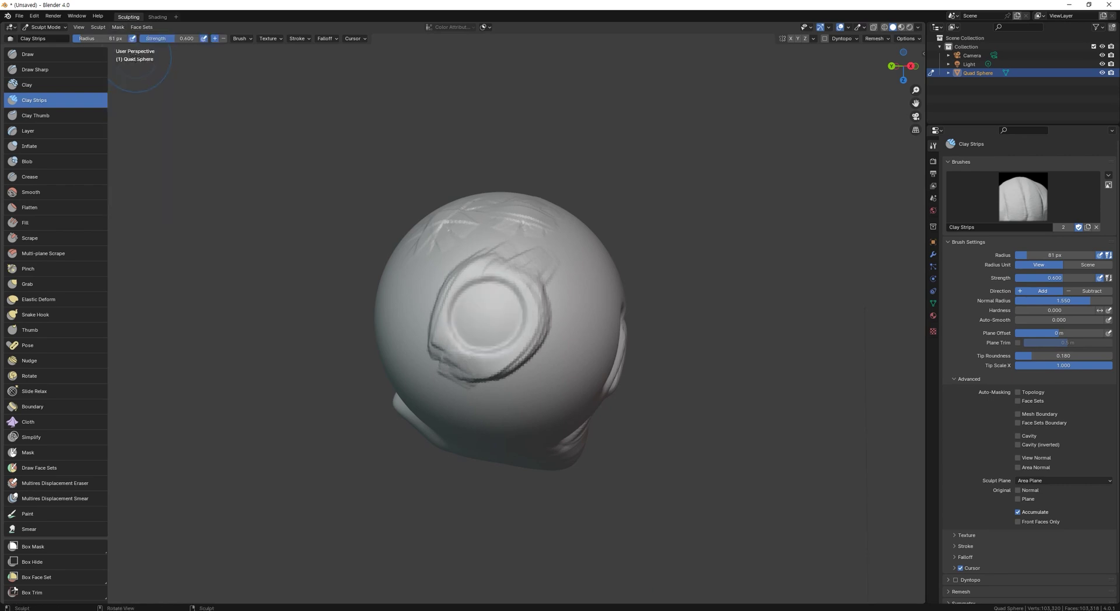
Paint a round mask on the smooth side next to the raised ring with the Mask brush and apply Sharpen Mask
middle_click_drag(583, 334, 543, 325)
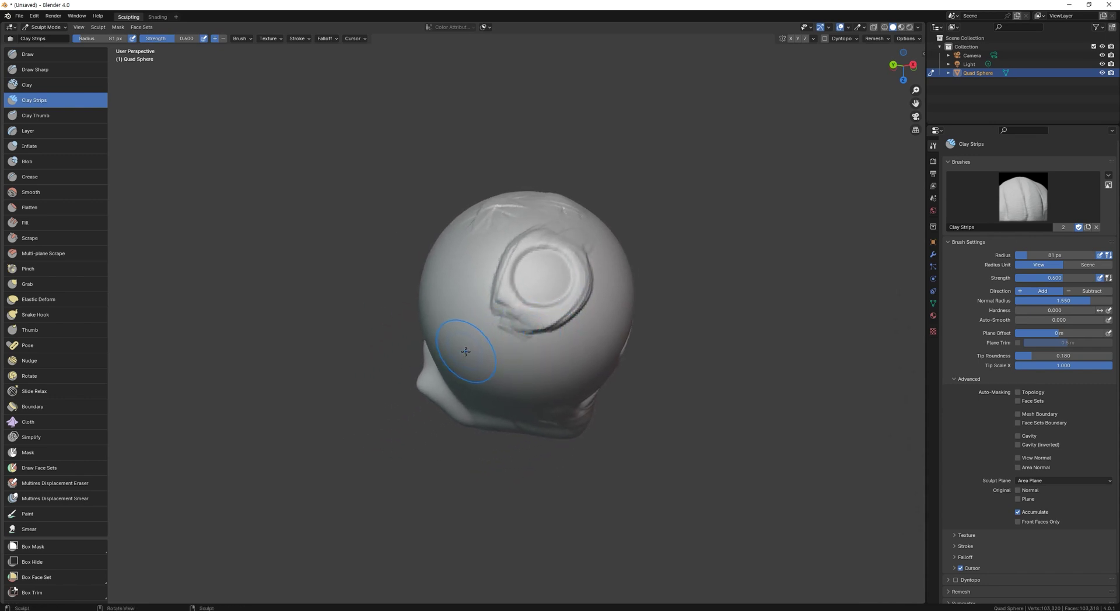
middle_click_drag(482, 358, 472, 357)
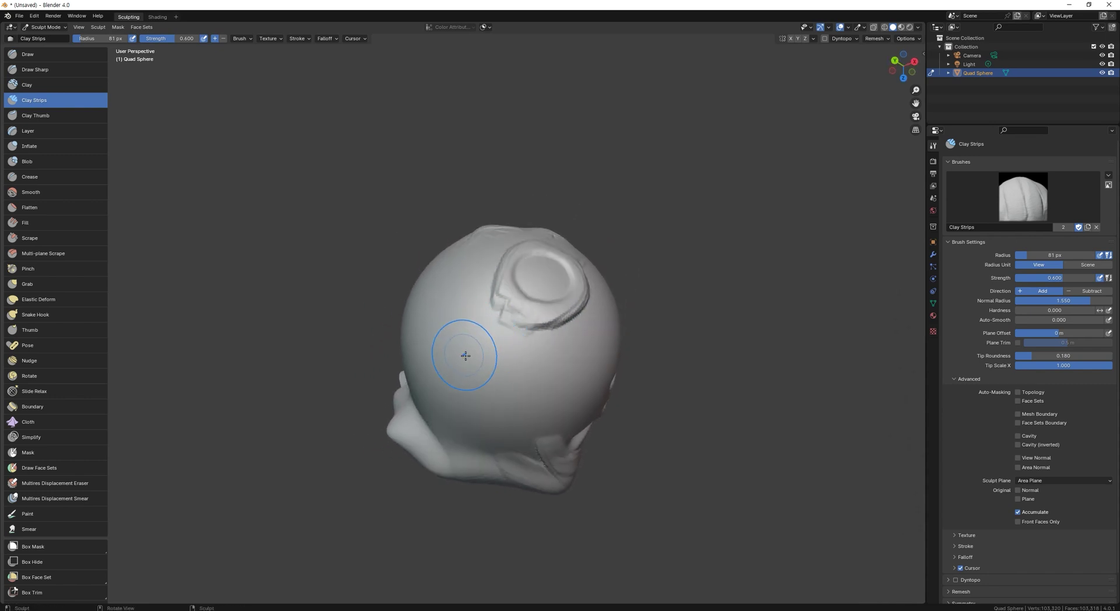
mouse_move(467, 357)
left_mouse_down()
mouse_move(455, 350)
mouse_move(473, 339)
left_mouse_up()
left_click(35, 452)
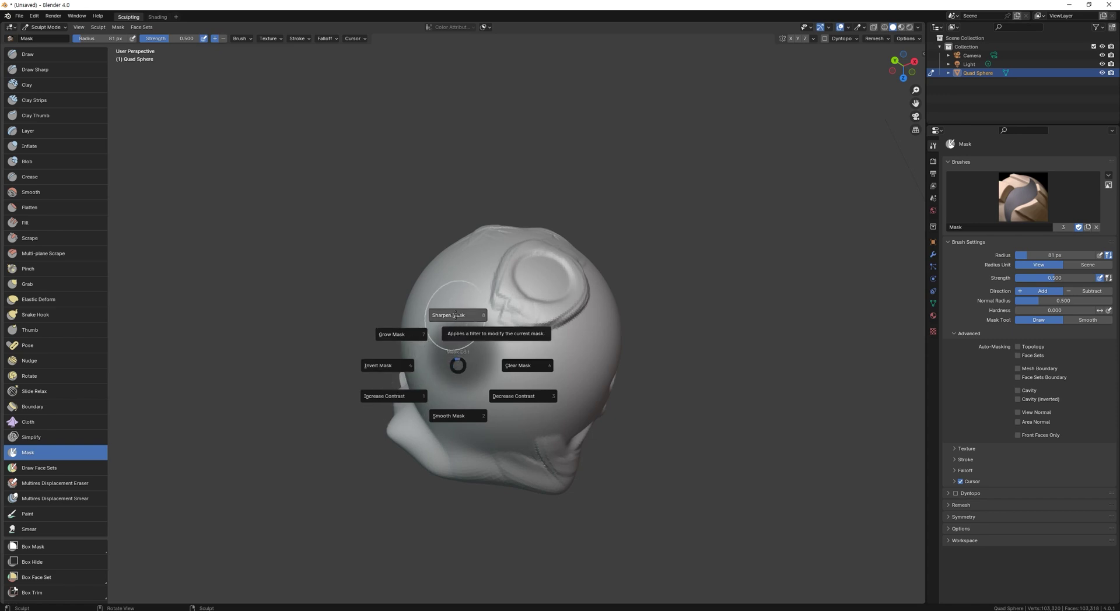
left_click(455, 315)
Soften the edge of the sharpened round mask with Smooth Mask
middle_click_drag(452, 343, 486, 331)
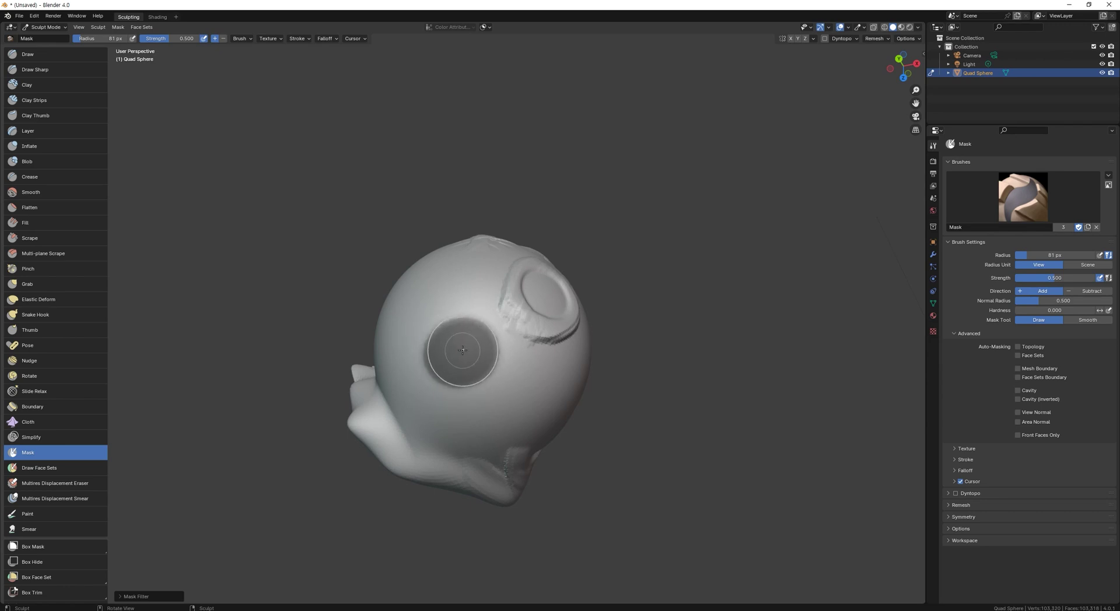
key("alt+a")
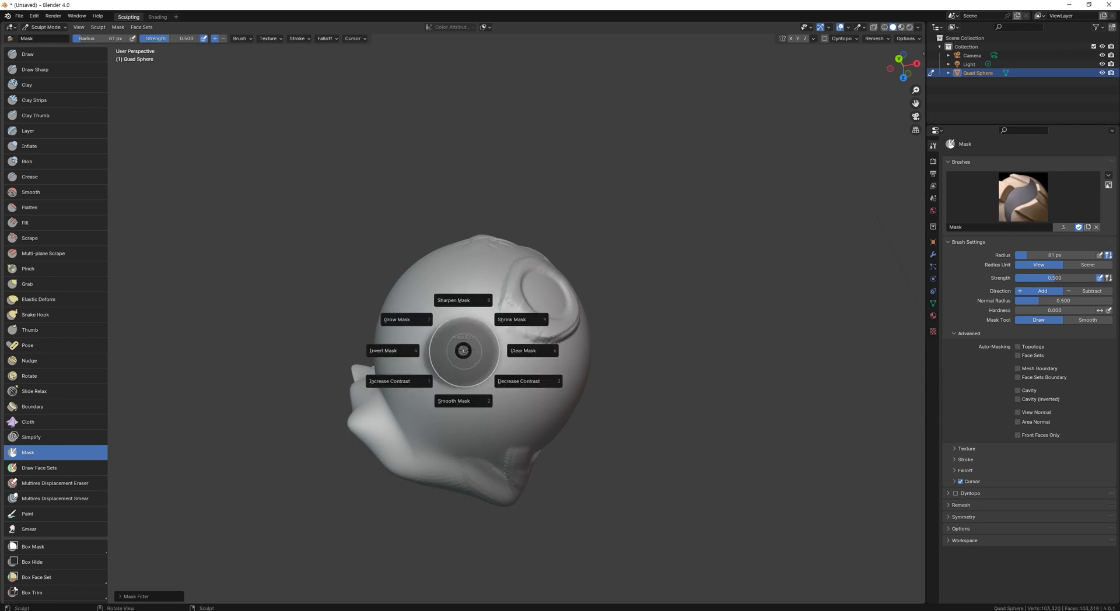
left_click(463, 402)
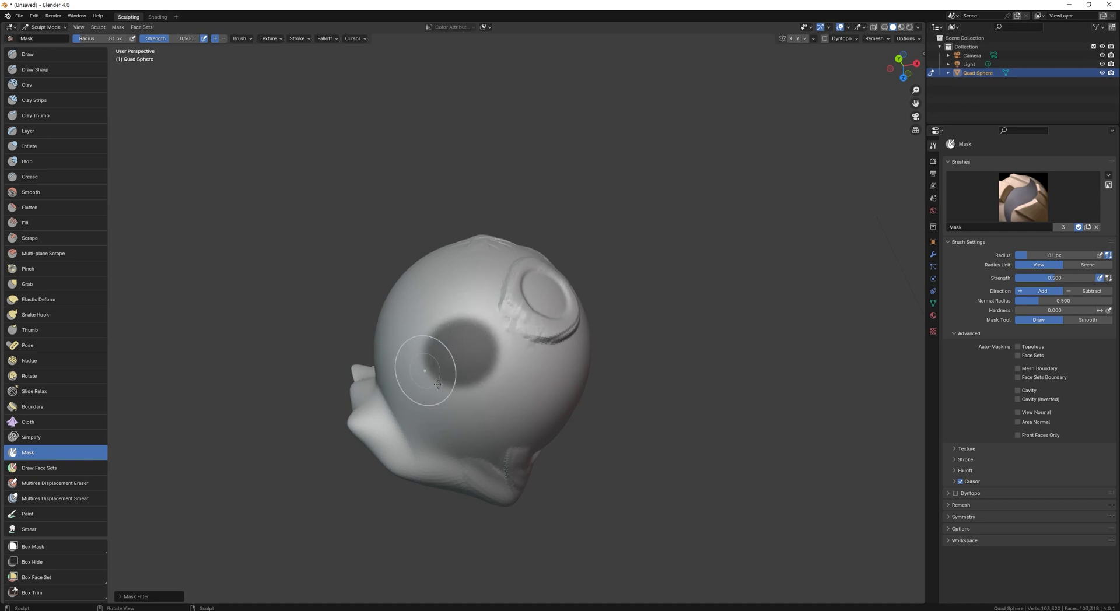
scroll(443, 373, "up", 2)
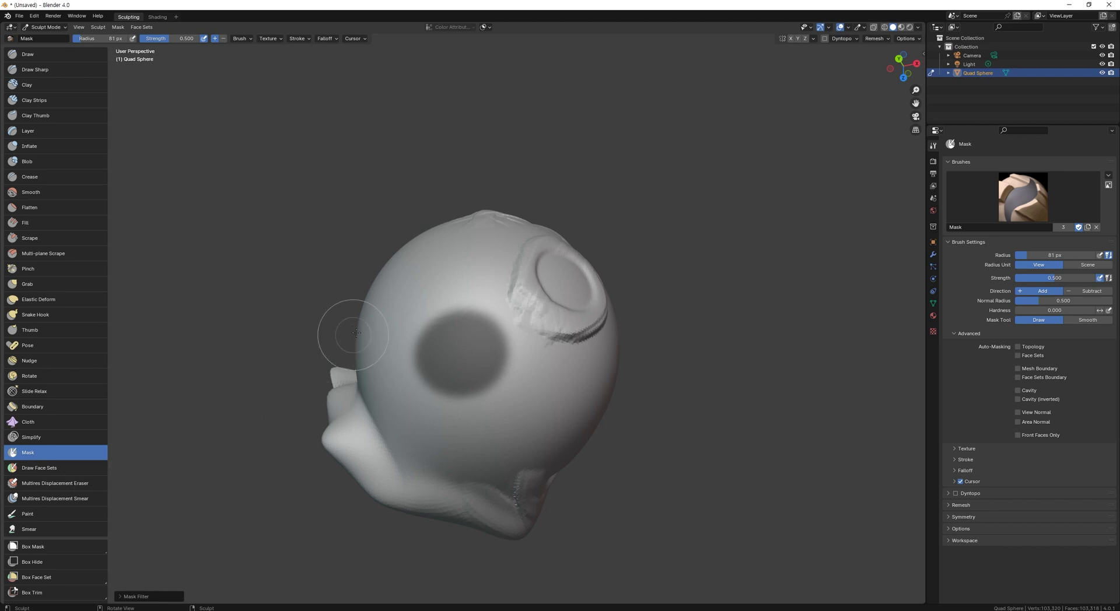
mouse_move(432, 318)
left_mouse_down()
mouse_move(466, 330)
mouse_move(450, 324)
mouse_move(475, 314)
left_mouse_up()
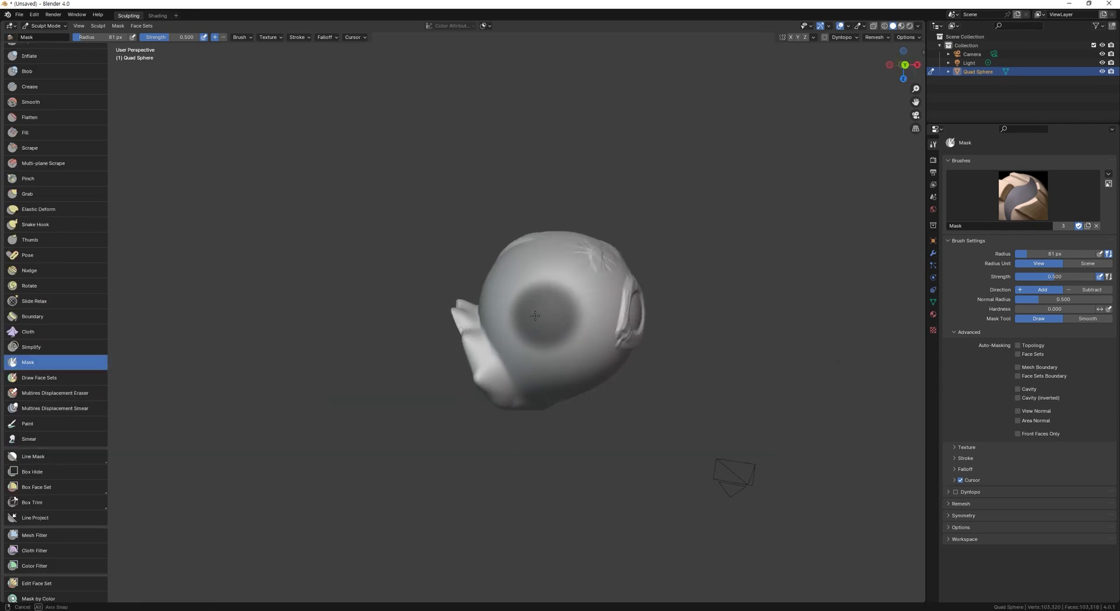
Invert the round mask, invert it back, and clear it from the sphere
middle_click_drag(558, 328, 542, 318)
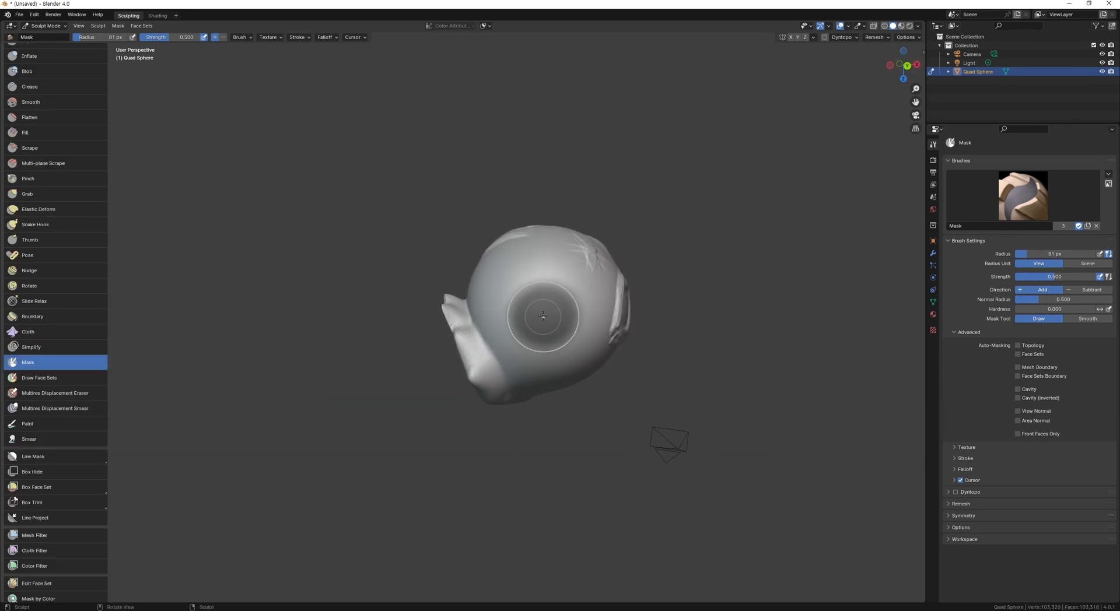
key("ctrl+i")
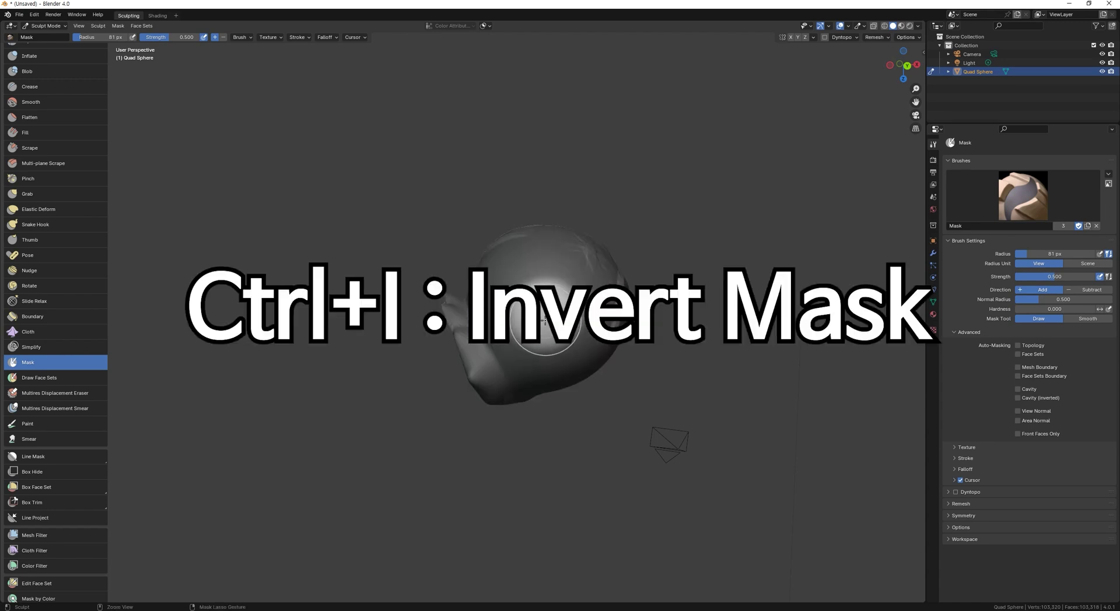
key("ctrl+i")
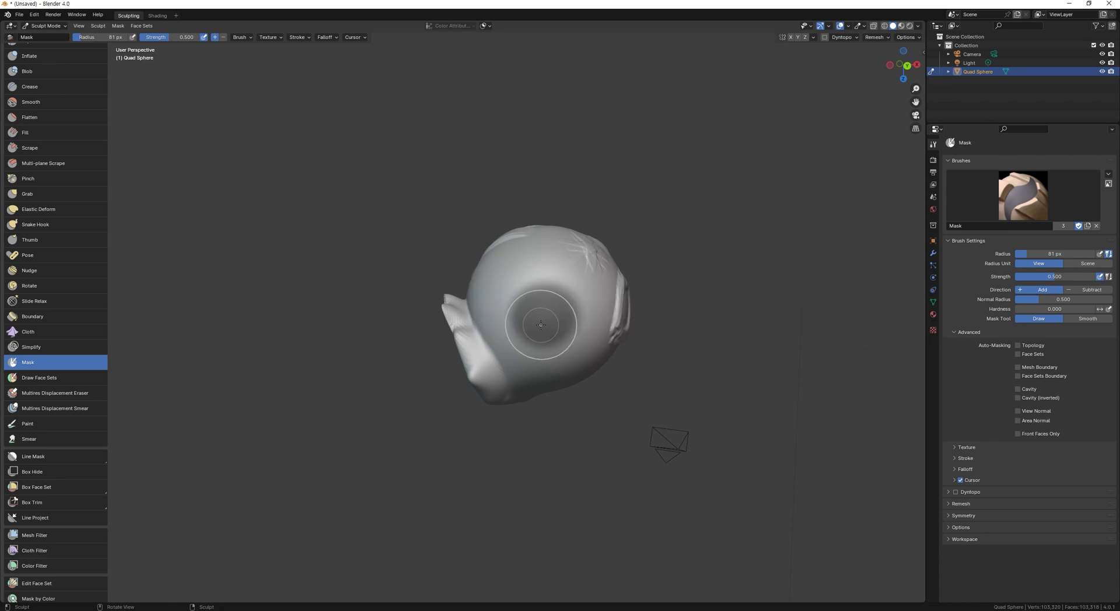
key("alt+m")
Expand a mask by topology from the pulled-out bulge over the lower part of the sphere
mouse_move(541, 325)
middle_mouse_down()
mouse_move(543, 352)
mouse_move(496, 291)
mouse_move(469, 370)
middle_mouse_up()
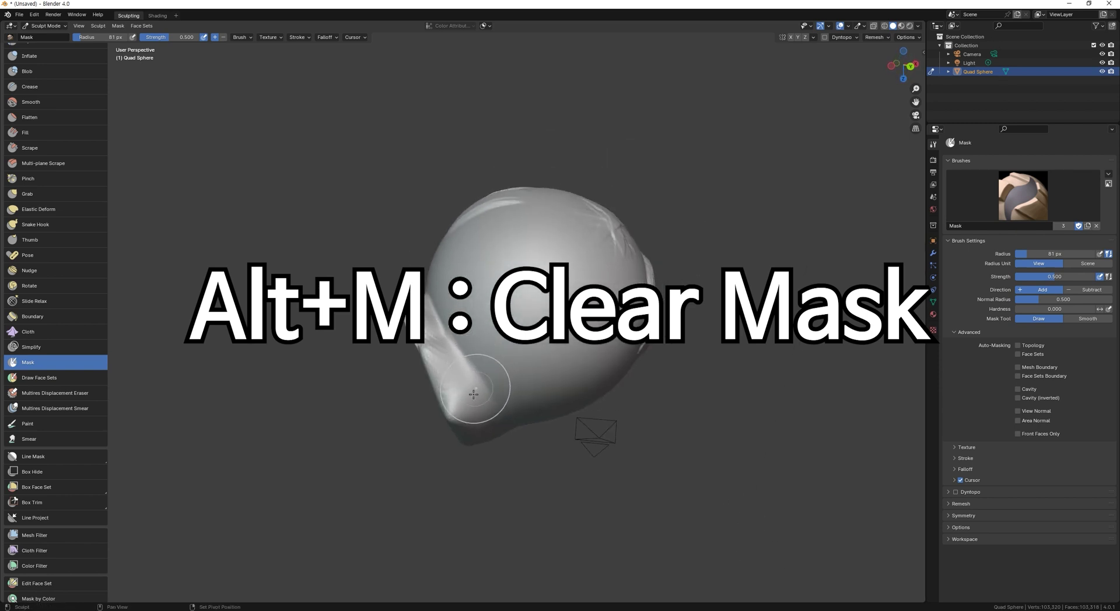
key("shift+a")
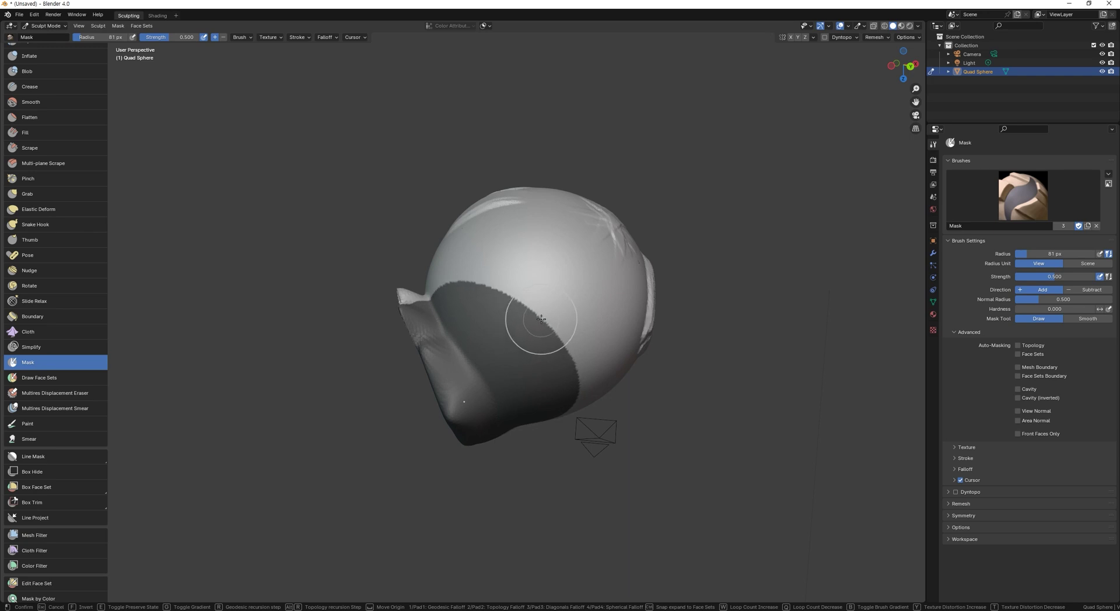
left_click(545, 327)
Clear the expanded mask from the bulge and the lower part of the sphere
middle_click_drag(541, 325, 540, 372)
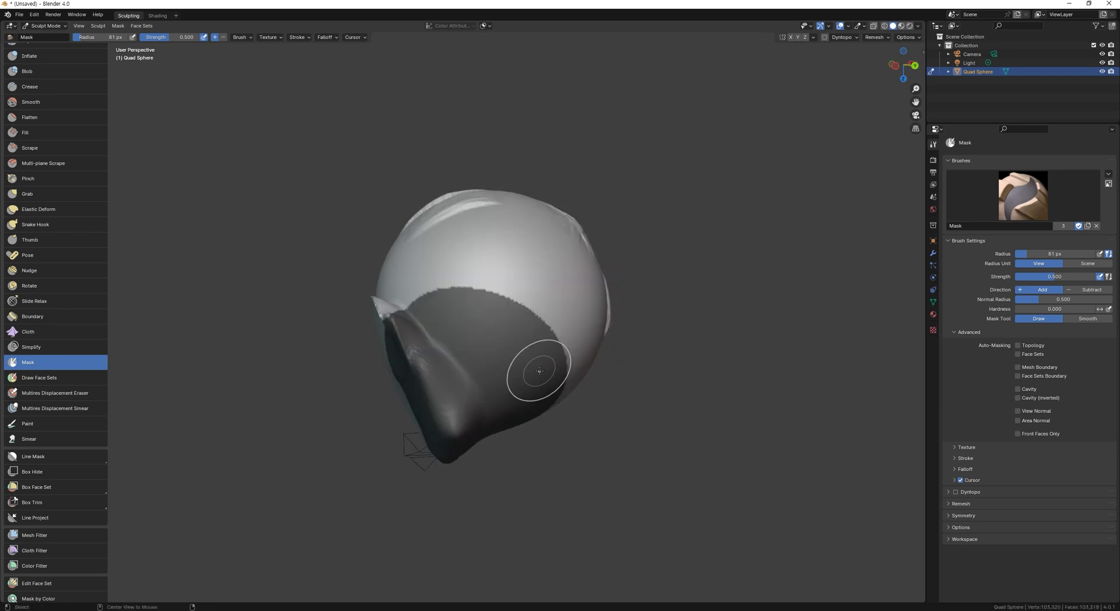
key("alt+m")
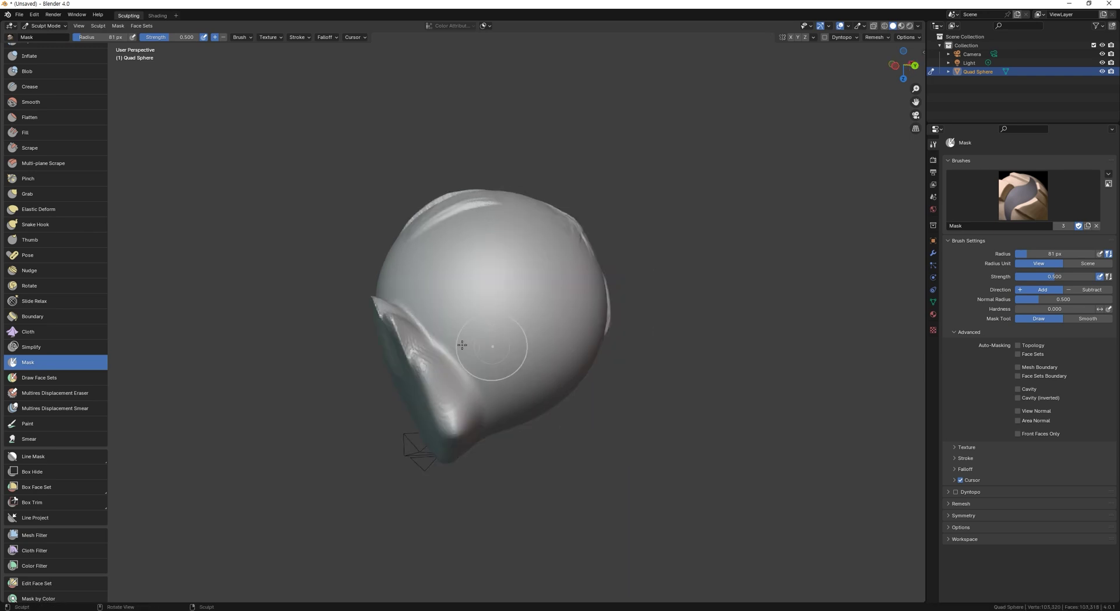
Hide a rectangular region of the sphere just above the pulled-out bulge with Box Hide
left_click(66, 478)
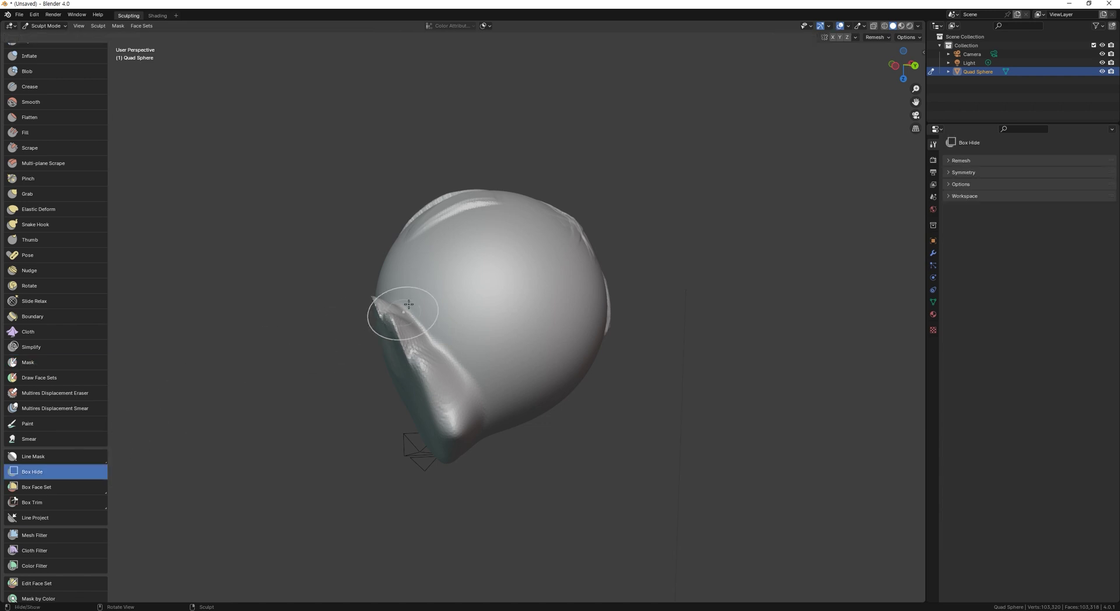
middle_click_drag(432, 309, 439, 373, "shift")
mouse_move(368, 259)
left_mouse_down()
mouse_move(420, 317)
mouse_move(494, 368)
left_mouse_up()
mouse_move(494, 369)
middle_mouse_down()
mouse_move(508, 392)
mouse_move(567, 330)
mouse_move(504, 322)
mouse_move(508, 362)
mouse_move(467, 343)
mouse_move(512, 530)
mouse_move(506, 362)
mouse_move(475, 350)
mouse_move(500, 400)
middle_mouse_up()
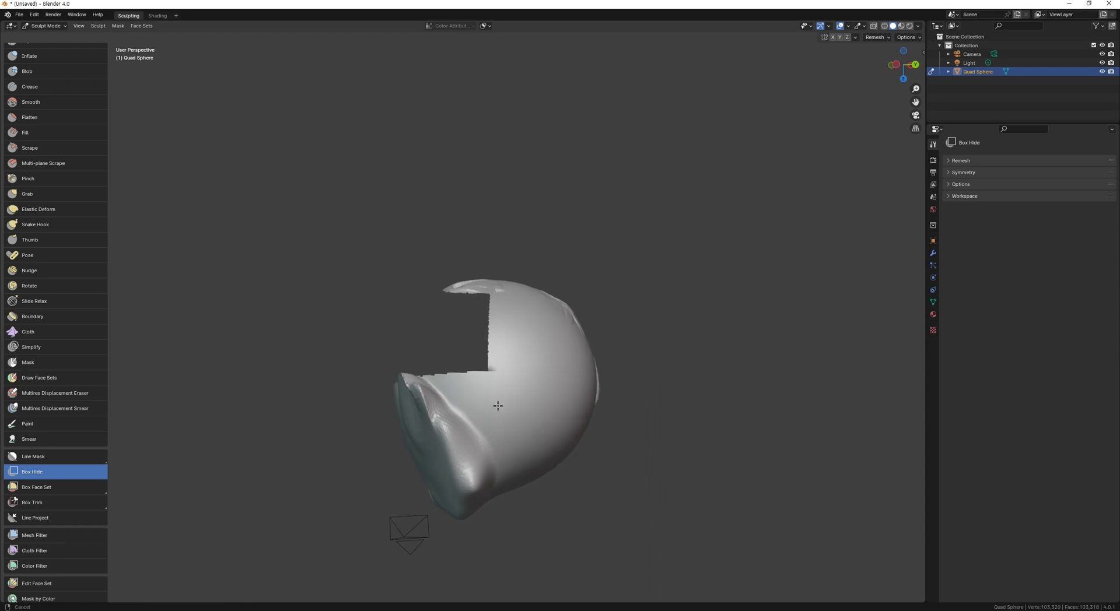
Sculpt raised strokes along the edges of the hidden region with the Draw brush and reveal the hidden faces
key("x")
middle_click_drag(500, 350, 499, 398)
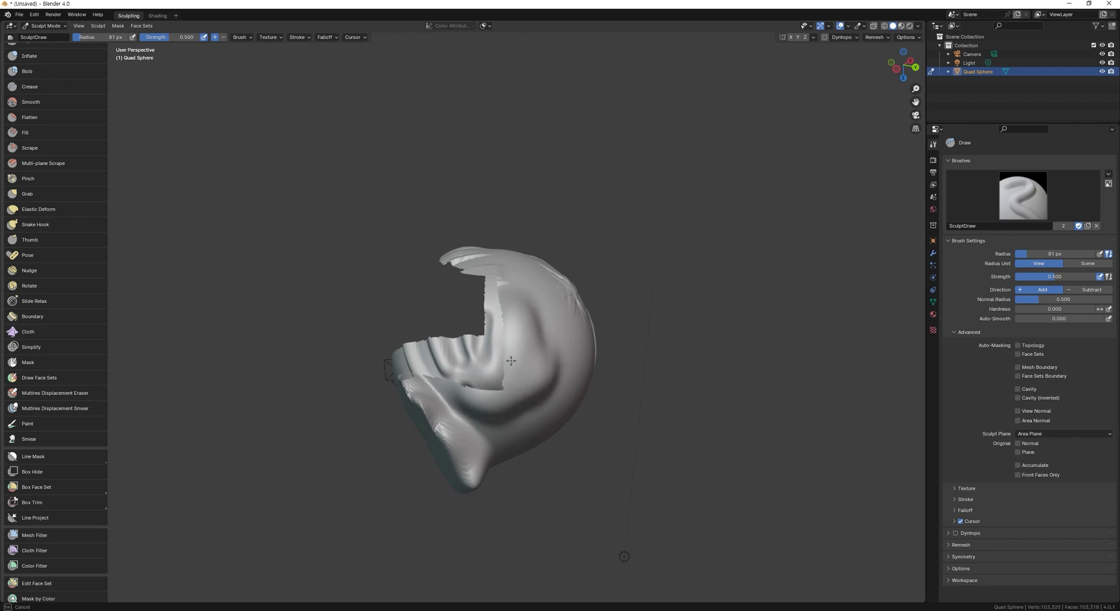
mouse_move(505, 365)
middle_mouse_down()
mouse_move(503, 408)
mouse_move(500, 390)
middle_mouse_up()
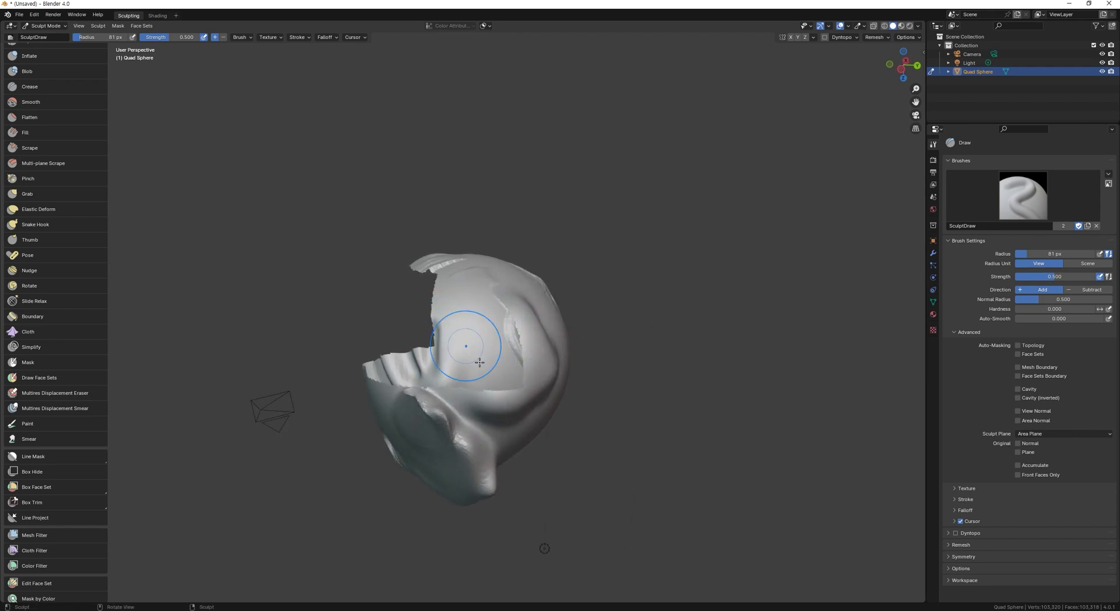
mouse_move(479, 352)
left_mouse_down()
mouse_move(487, 337)
mouse_move(435, 335)
mouse_move(449, 350)
mouse_move(439, 366)
left_mouse_up()
mouse_move(444, 364)
middle_mouse_down()
mouse_move(481, 421)
mouse_move(522, 356)
middle_mouse_up()
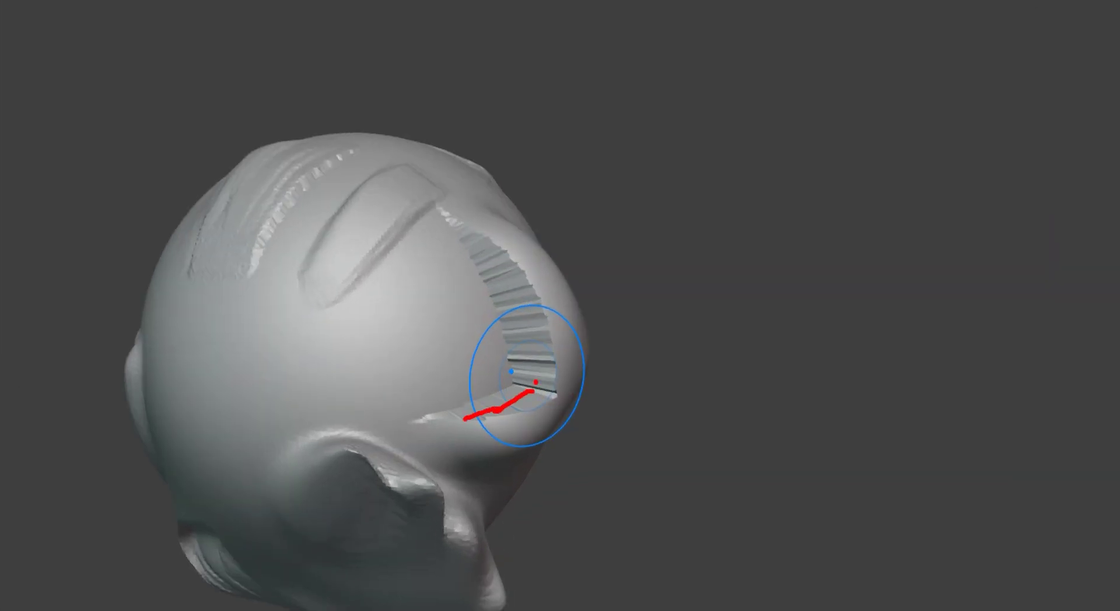
mouse_move(495, 336)
left_mouse_down()
mouse_move(444, 236)
mouse_move(353, 238)
mouse_move(306, 428)
left_mouse_up()
Pull a long curved horn out of the top of the sphere with the Snake Hook brush
scroll(51, 398, "up", 3)
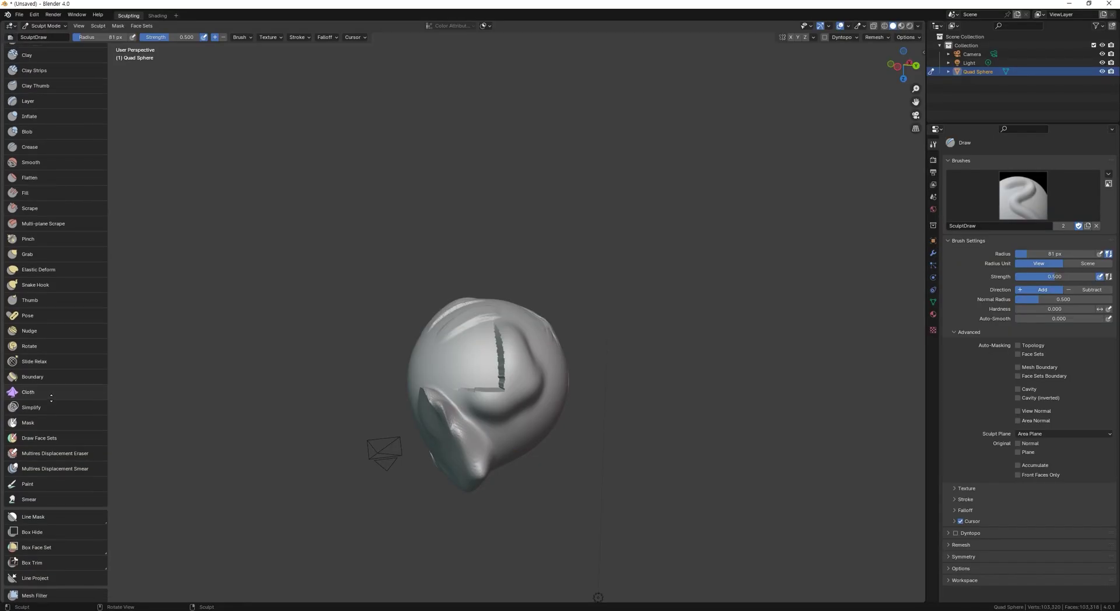
left_click(36, 291)
scroll(502, 286, "up", 2)
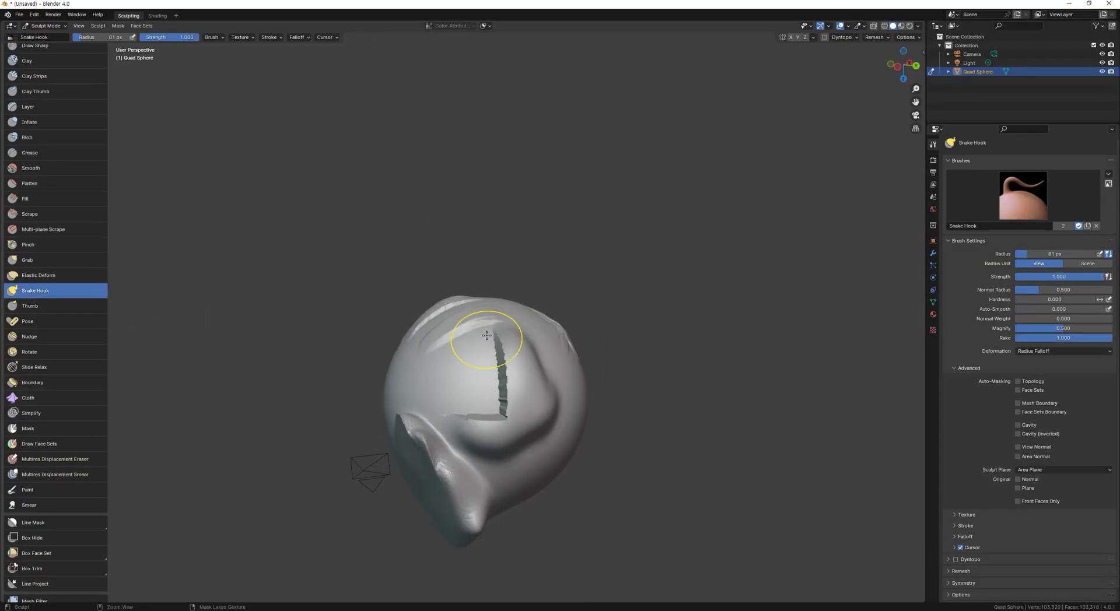
mouse_move(510, 314)
left_mouse_down()
mouse_move(497, 279)
mouse_move(501, 239)
left_mouse_up()
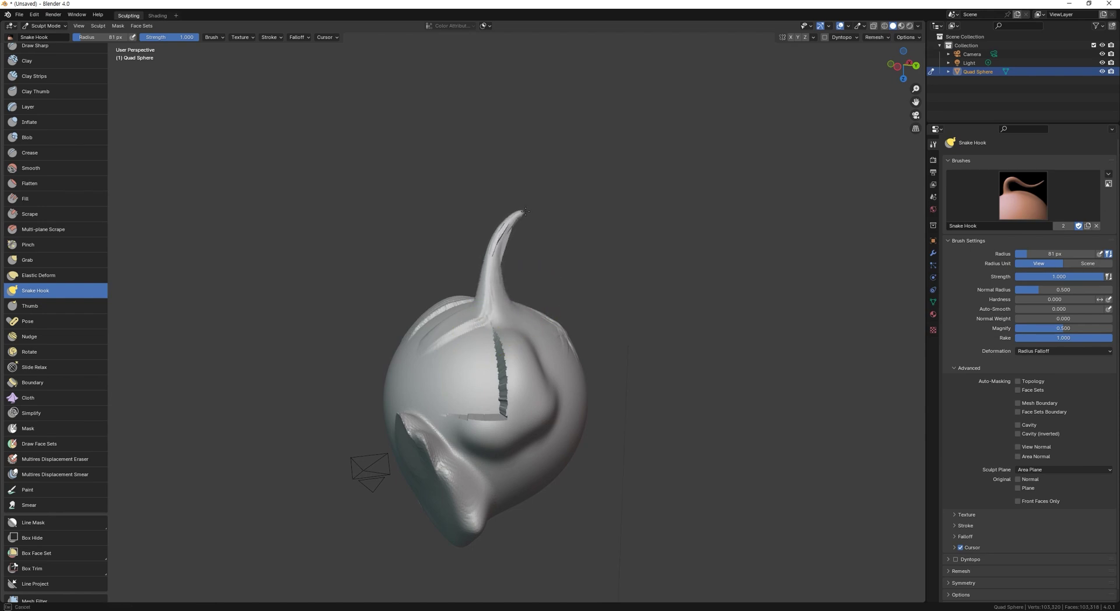
mouse_move(555, 198)
left_mouse_down()
mouse_move(582, 172)
mouse_move(586, 131)
left_mouse_up()
middle_click_drag(583, 140, 554, 220)
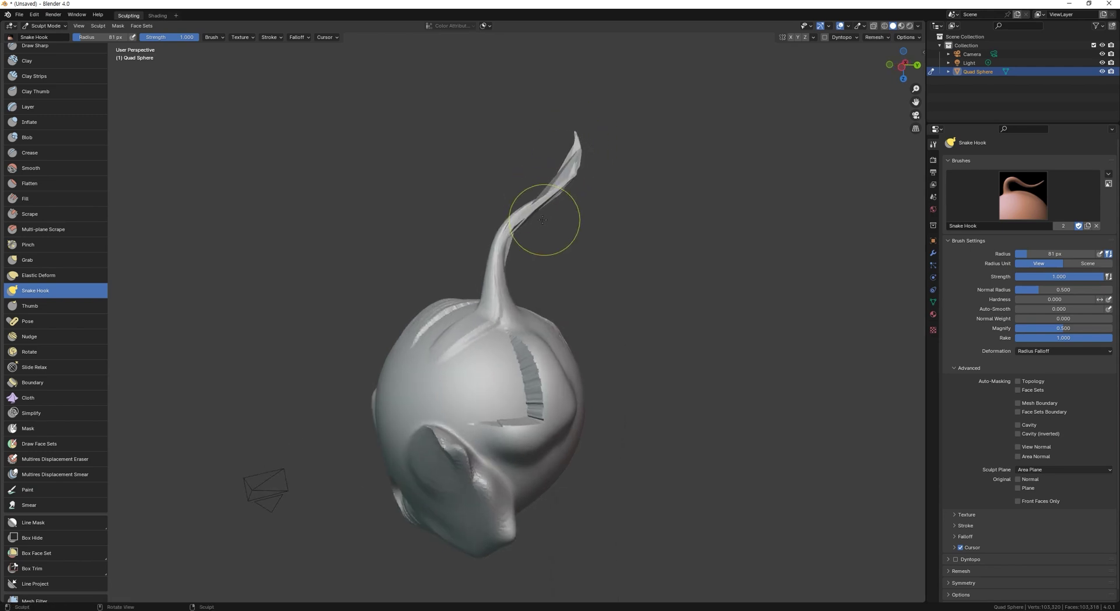
Sample a voxel size of 0.01248 m from the sphere's surface and remesh the sculpt with it
key("shift+z")
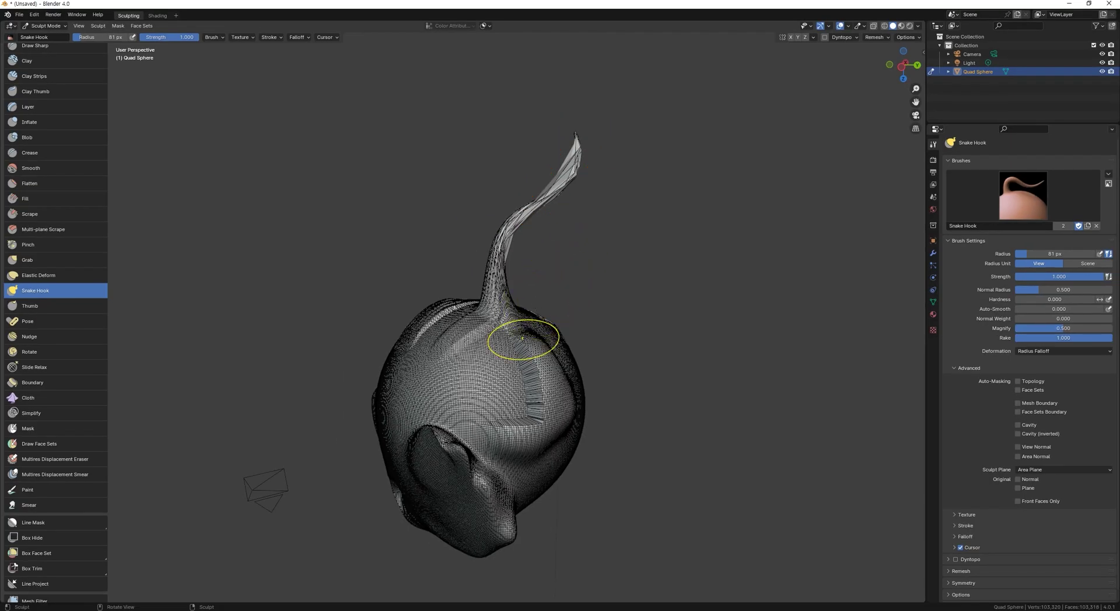
key("alt+w")
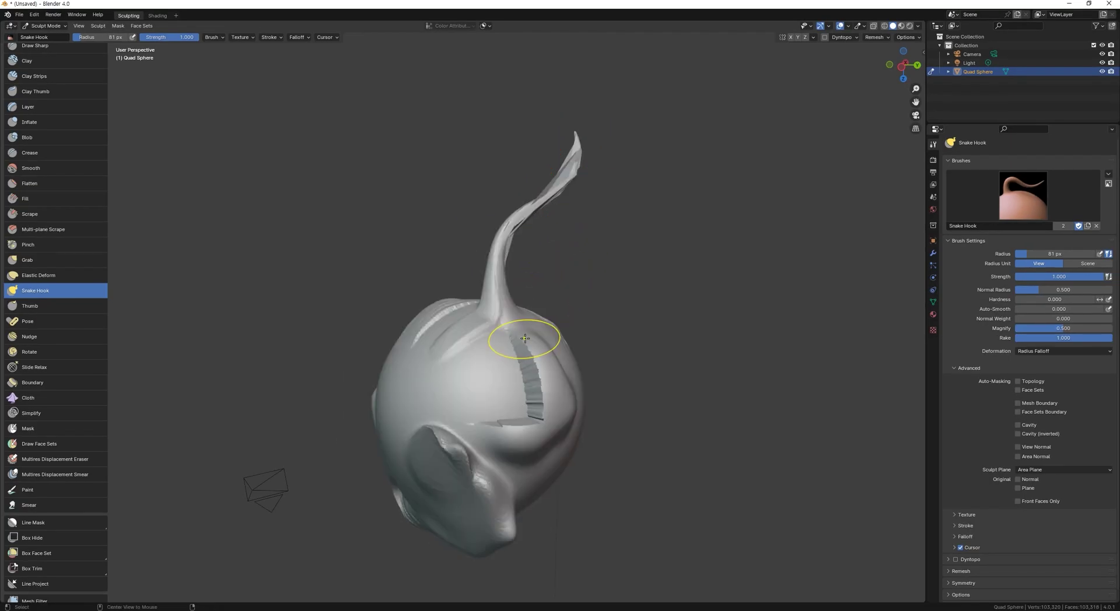
left_click(887, 39)
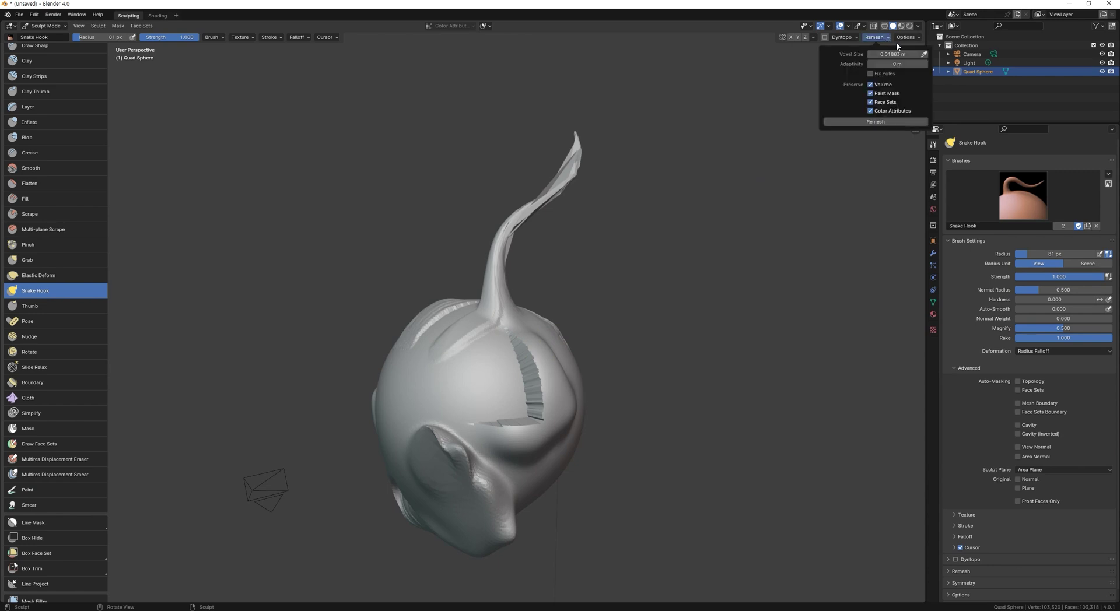
left_click(925, 54)
left_click(417, 401)
left_click(887, 39)
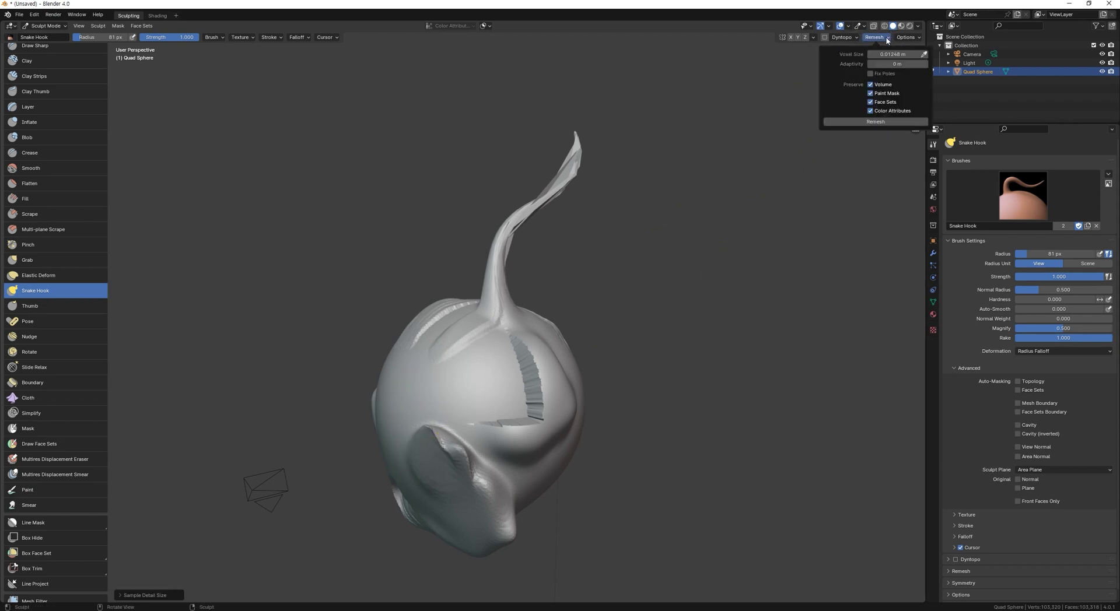
left_click(874, 122)
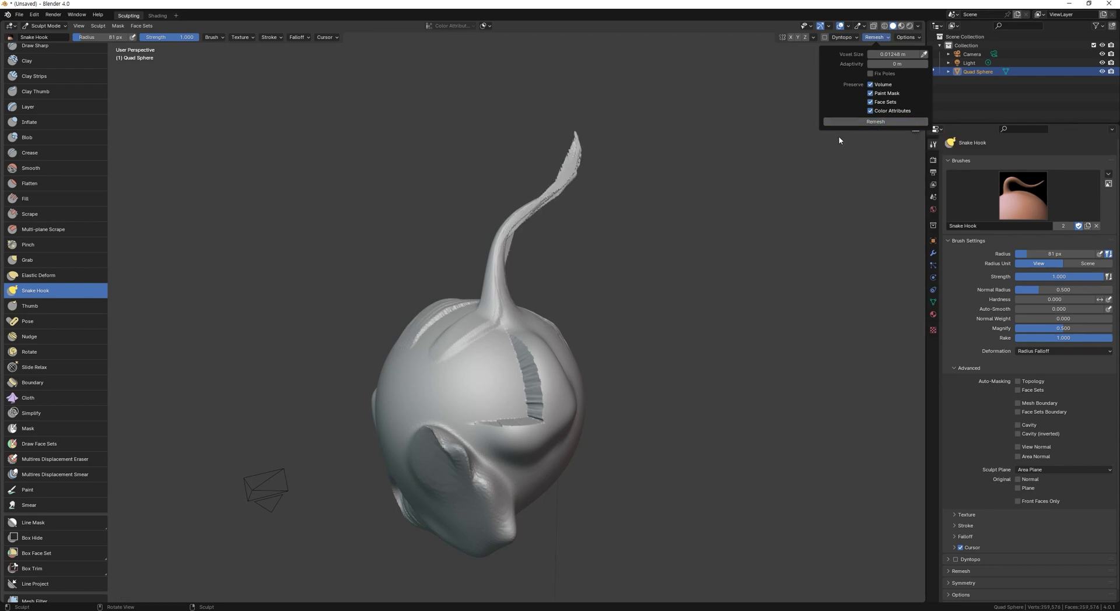
Inspect the remeshed horn's wireframe and smooth its jagged surface from tip to base
middle_click_drag(470, 202, 554, 173)
key("shift+z")
scroll(559, 184, "up", 2)
middle_click_drag(552, 277, 527, 168, "ctrl")
scroll(528, 178, "down", 5)
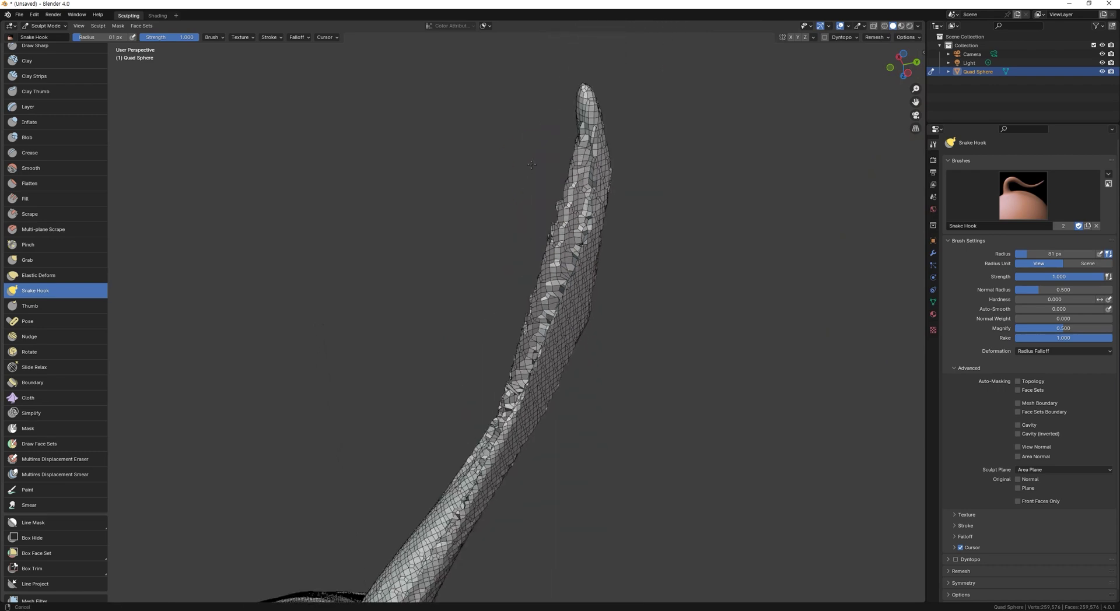
middle_click_drag(528, 179, 540, 237)
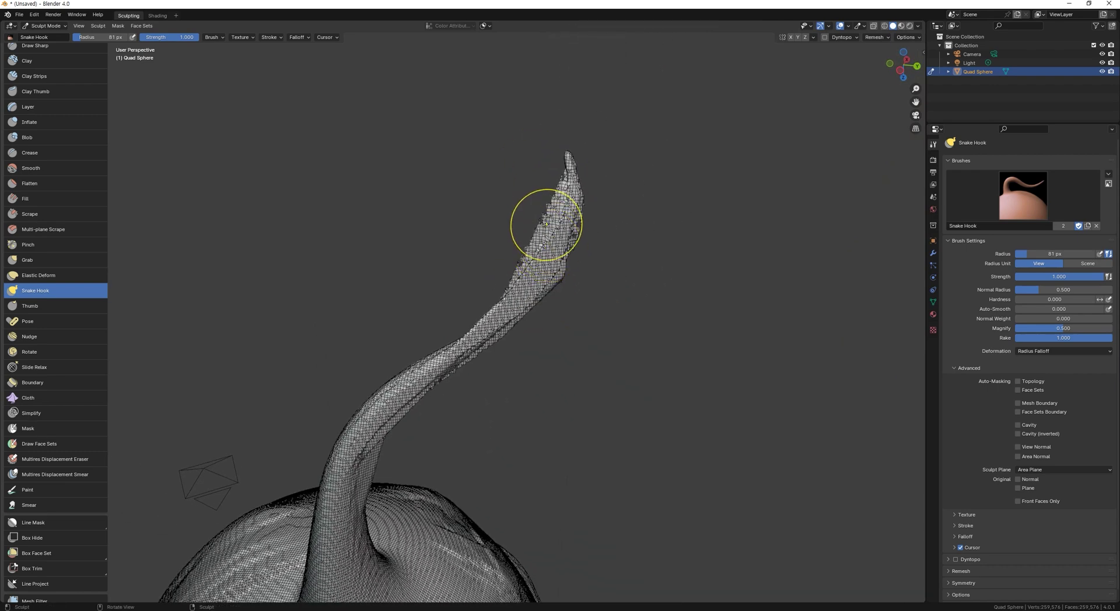
mouse_move(548, 207)
left_mouse_down()
mouse_move(521, 281)
mouse_move(563, 207)
mouse_move(561, 234)
mouse_move(533, 280)
mouse_move(444, 362)
mouse_move(543, 262)
mouse_move(534, 280)
mouse_move(374, 444)
left_mouse_up()
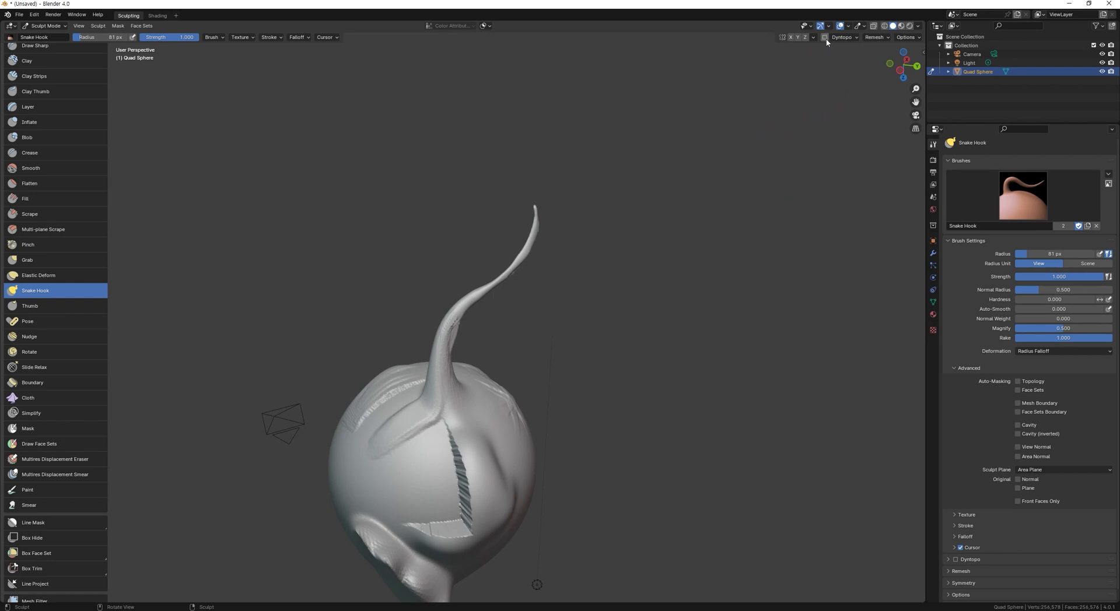
Enable Dyntopo, accept the attribute data warning, and expand its detail settings
left_click(827, 40)
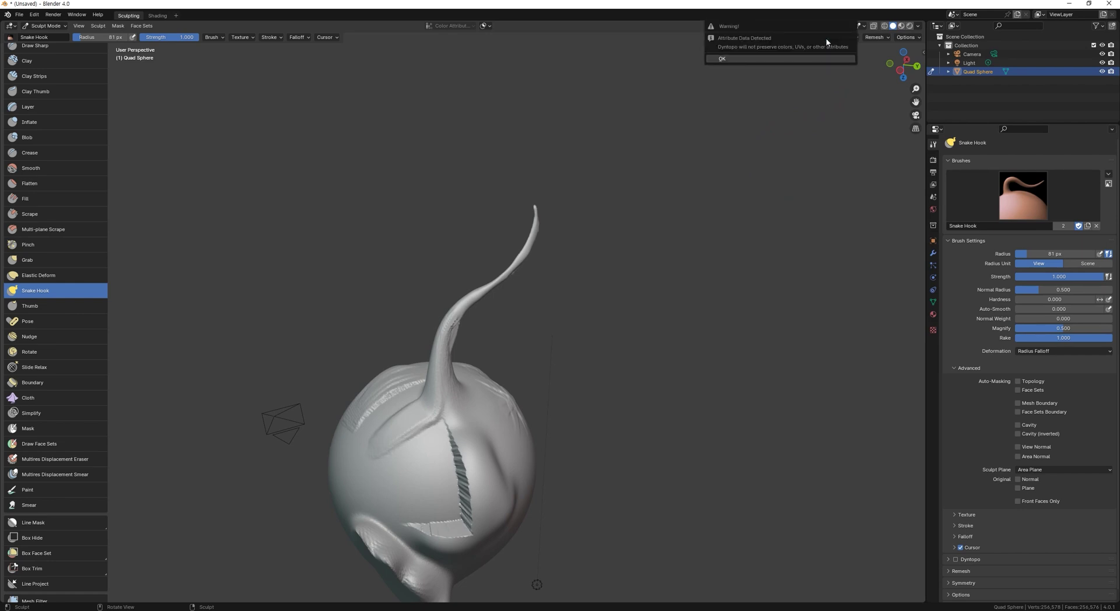
left_click(760, 59)
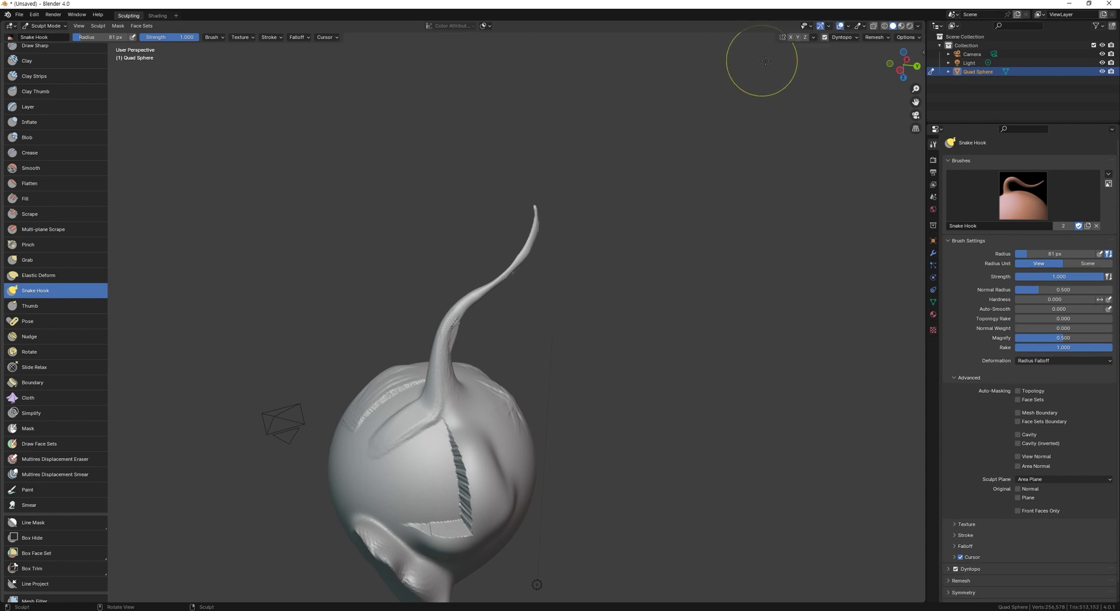
left_click(847, 38)
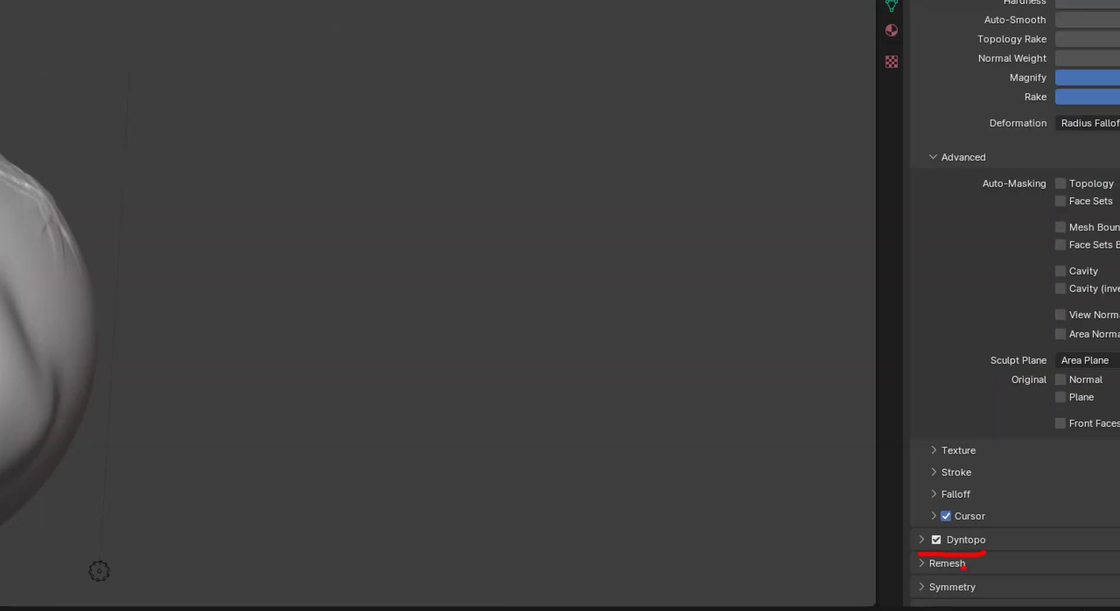
left_click(922, 540)
middle_click_drag(927, 477, 928, 406)
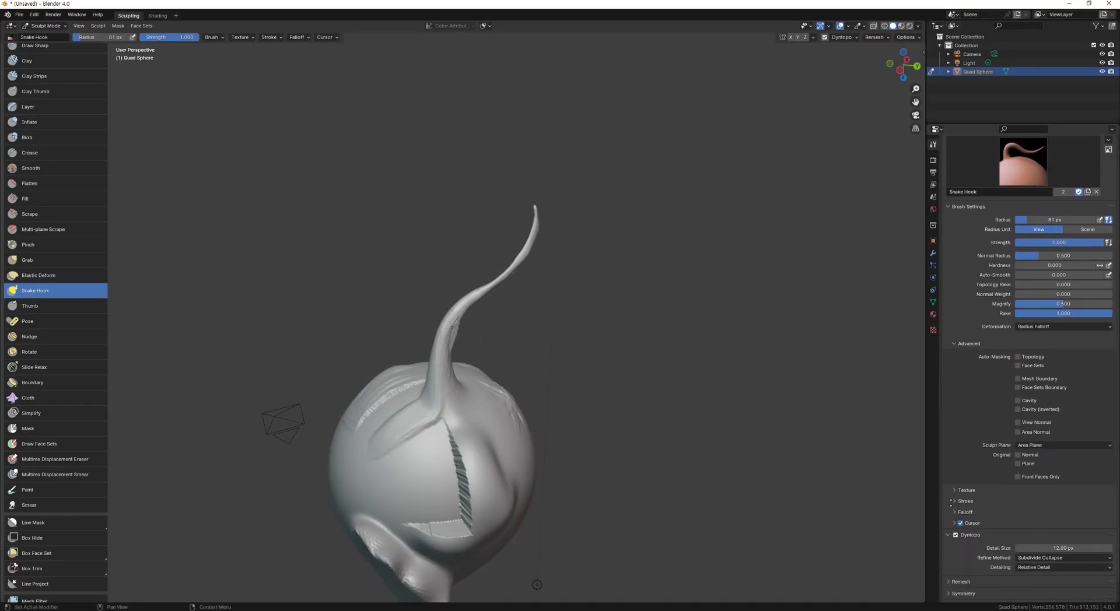
middle_click_drag(950, 503, 952, 484)
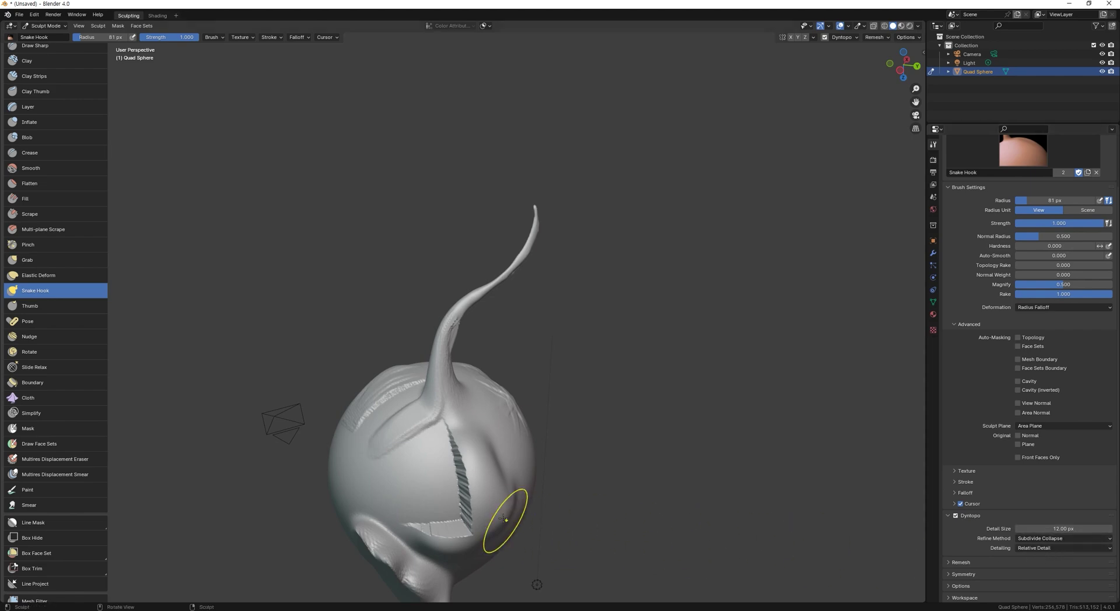
Enlarge the Snake Hook radius to 101 px over the wireframe and try pulling a second horn beside the first
mouse_move(496, 522)
middle_mouse_down()
mouse_move(555, 533)
mouse_move(507, 444)
mouse_move(494, 450)
middle_mouse_up()
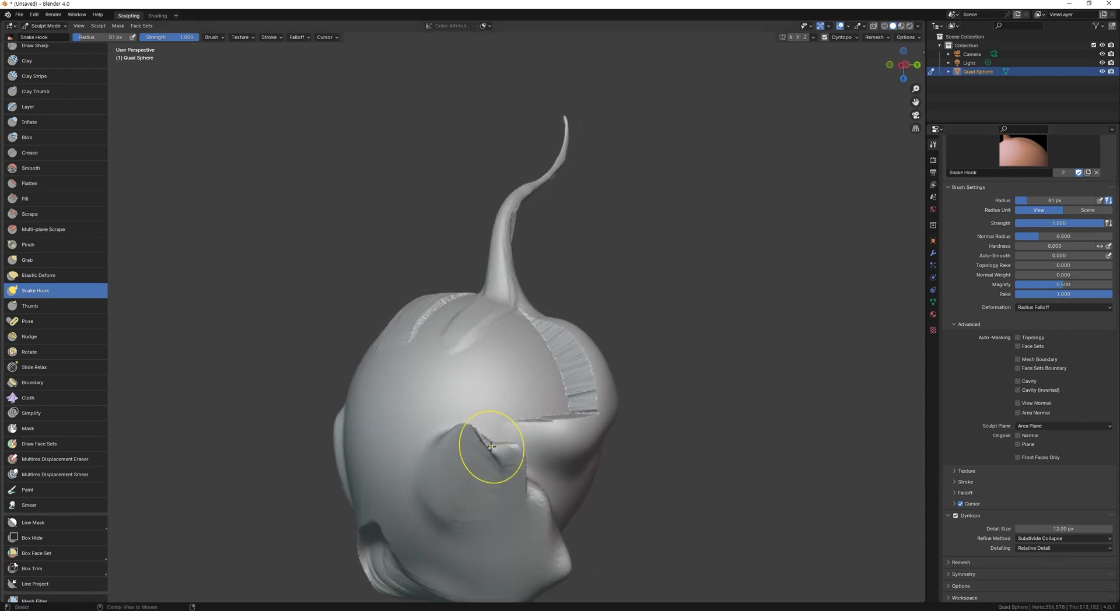
key("shift+z")
middle_click_drag(515, 385, 515, 323, "ctrl")
middle_click_drag(546, 458, 542, 398, "shift")
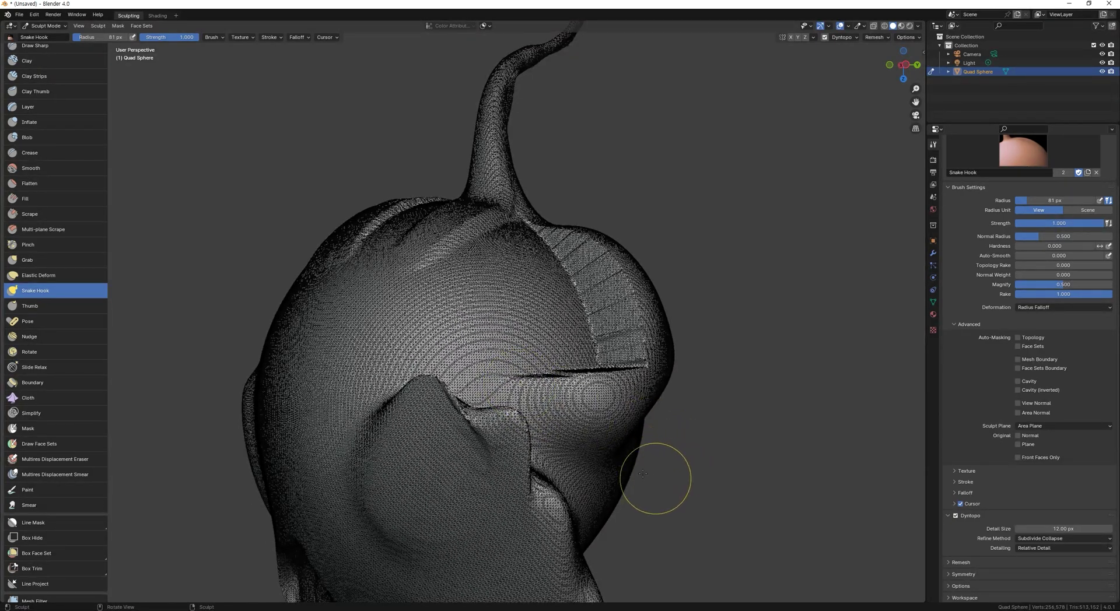
scroll(554, 446, "down", 3)
key("f")
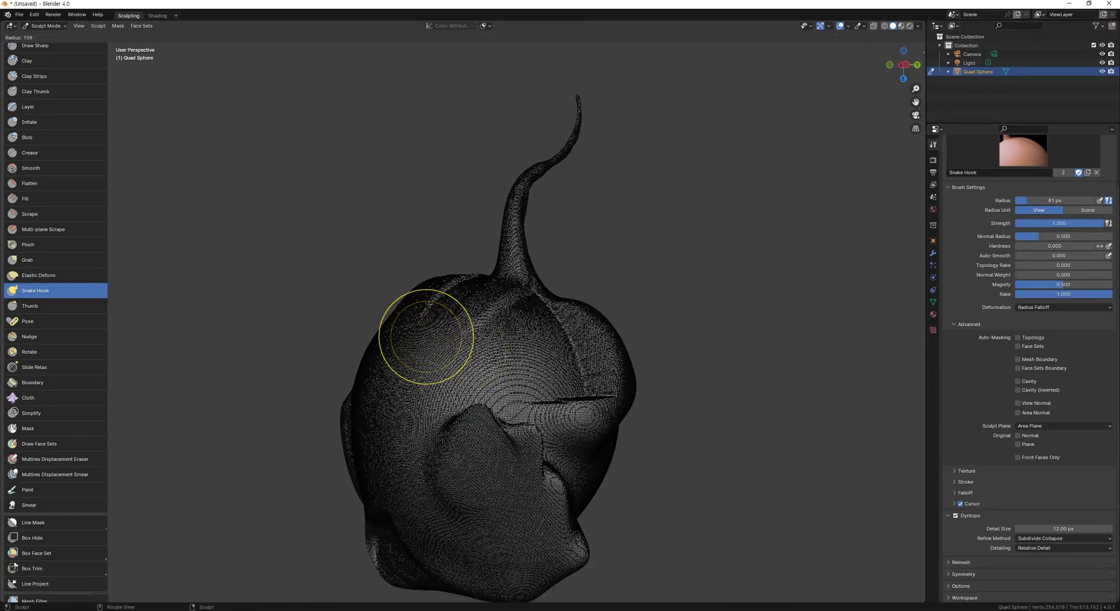
left_click(435, 337)
mouse_move(545, 355)
left_mouse_down()
mouse_move(549, 332)
mouse_move(627, 263)
mouse_move(702, 242)
left_mouse_up()
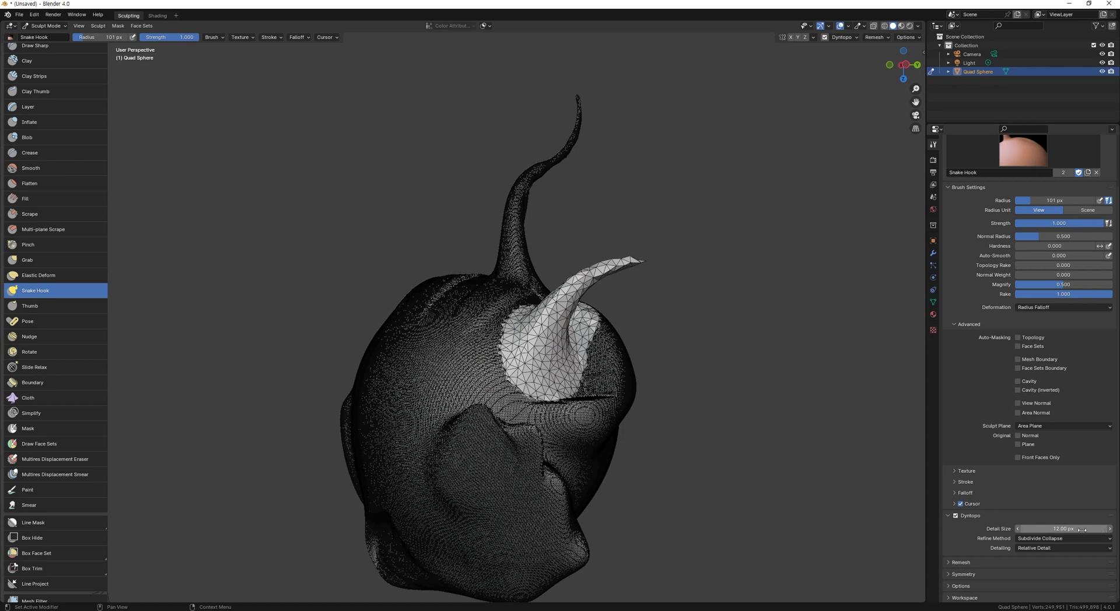
key("ctrl+z")
Set the Dyntopo detail size to 4 px and pull a long curved second horn beside the first
left_click(1035, 528)
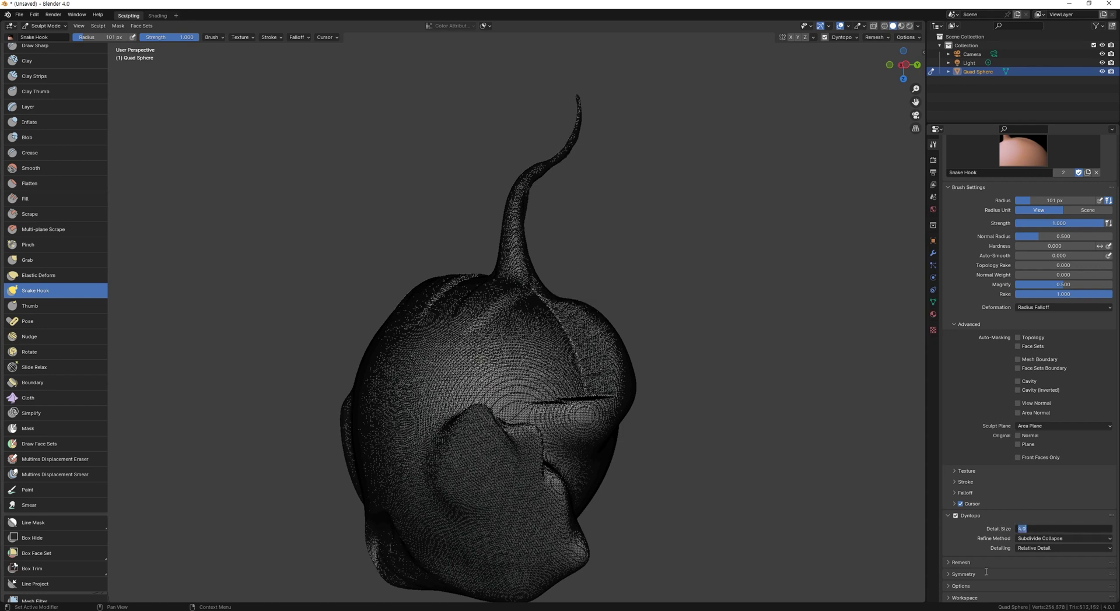
type("4")
key("Return")
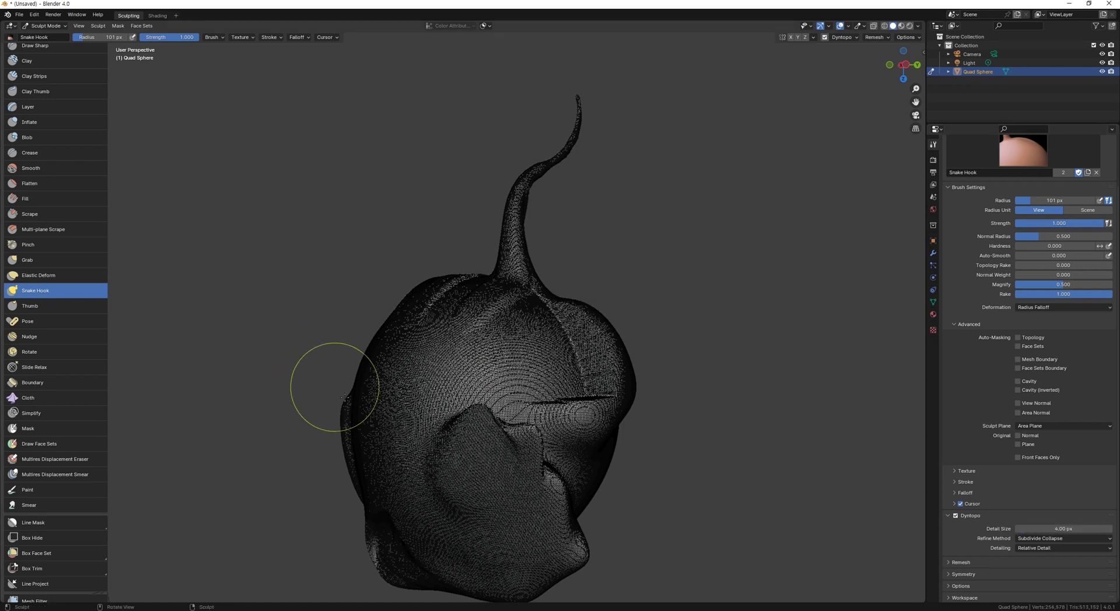
mouse_move(525, 369)
left_mouse_down()
mouse_move(528, 327)
mouse_move(551, 284)
mouse_move(703, 256)
mouse_move(717, 182)
left_mouse_up()
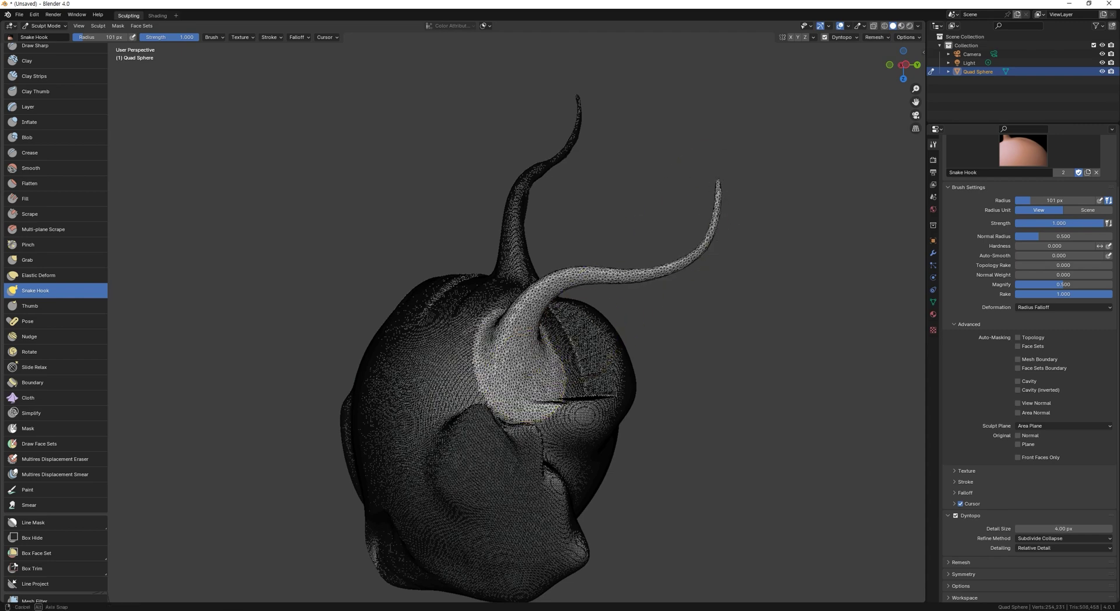
middle_click_drag(581, 334, 555, 348)
Switch off the wireframe display and pull a third curved horn from the sphere's upper side
key("alt+w")
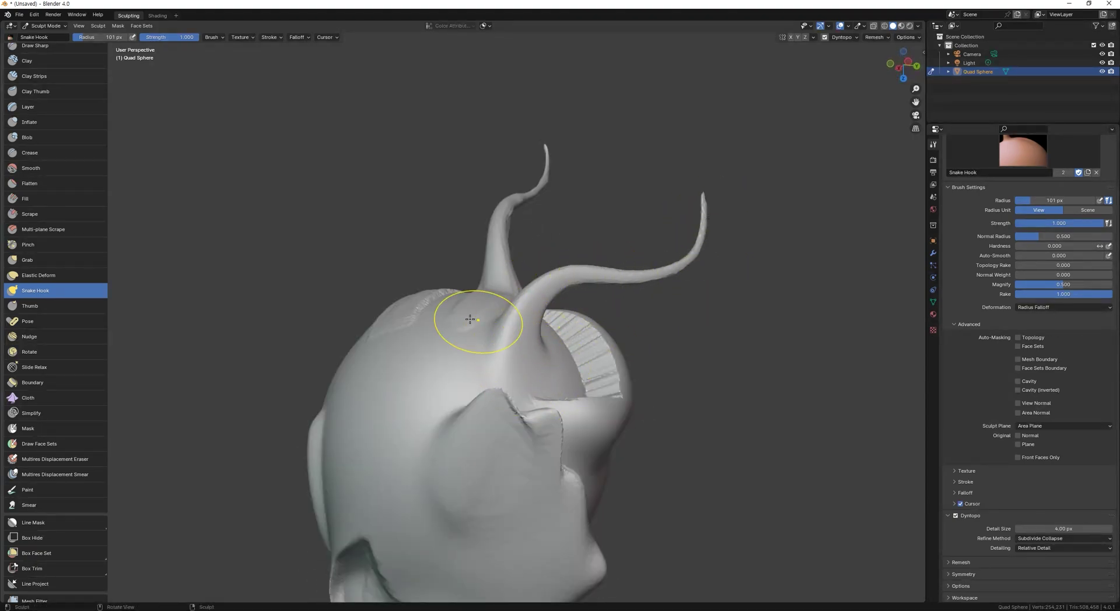
mouse_move(444, 318)
left_mouse_down()
mouse_move(400, 248)
mouse_move(423, 182)
left_mouse_up()
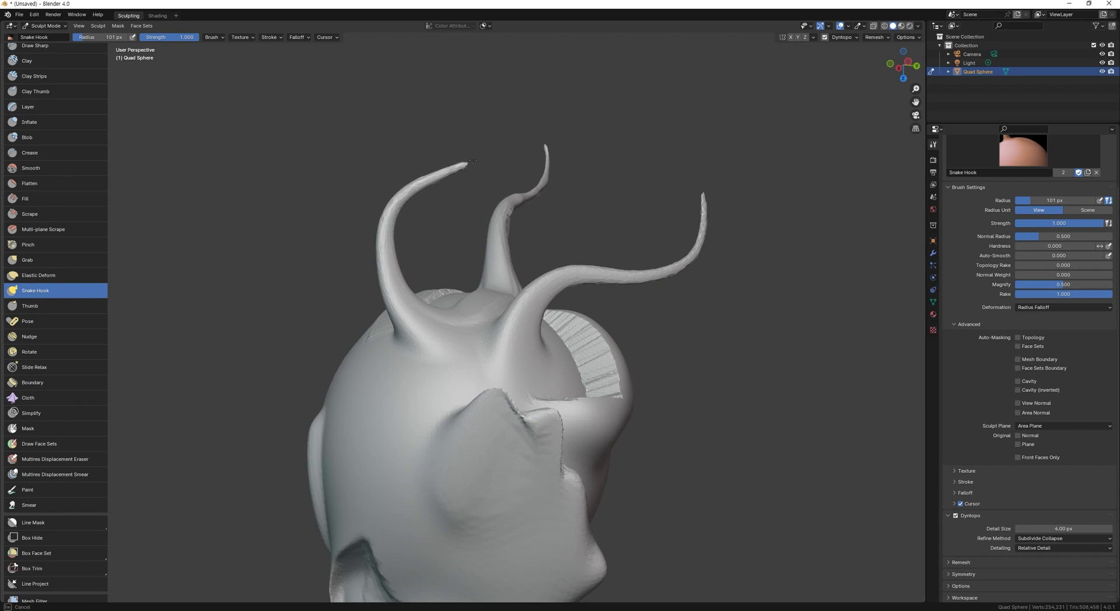
left_click_drag(485, 112, 485, 113)
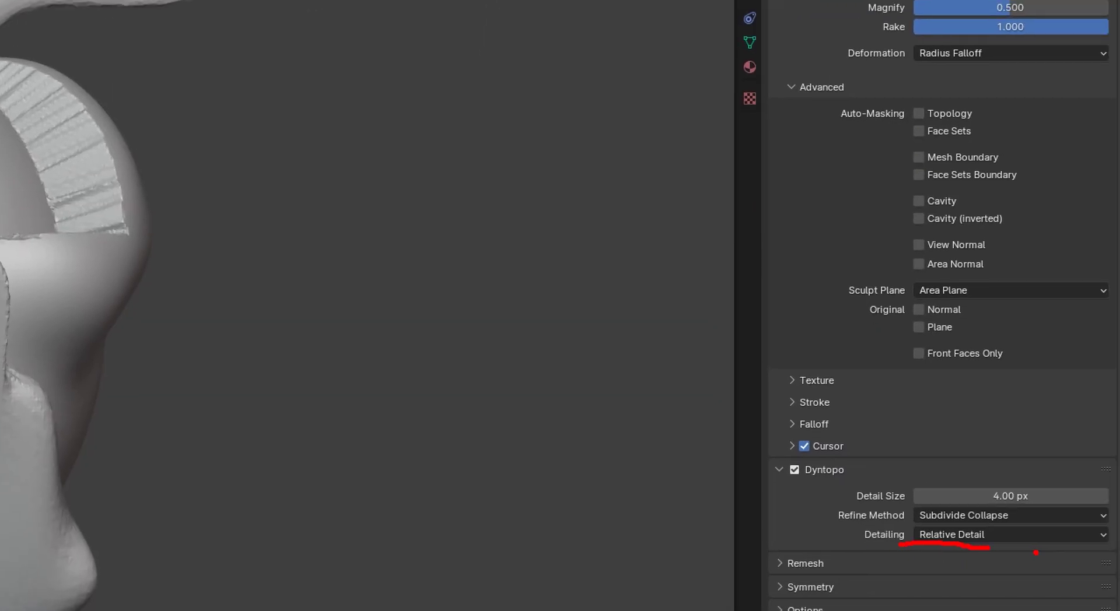
Examine the Dyntopo triangle layout around the bases of the new horns in wireframe display
key("alt+w")
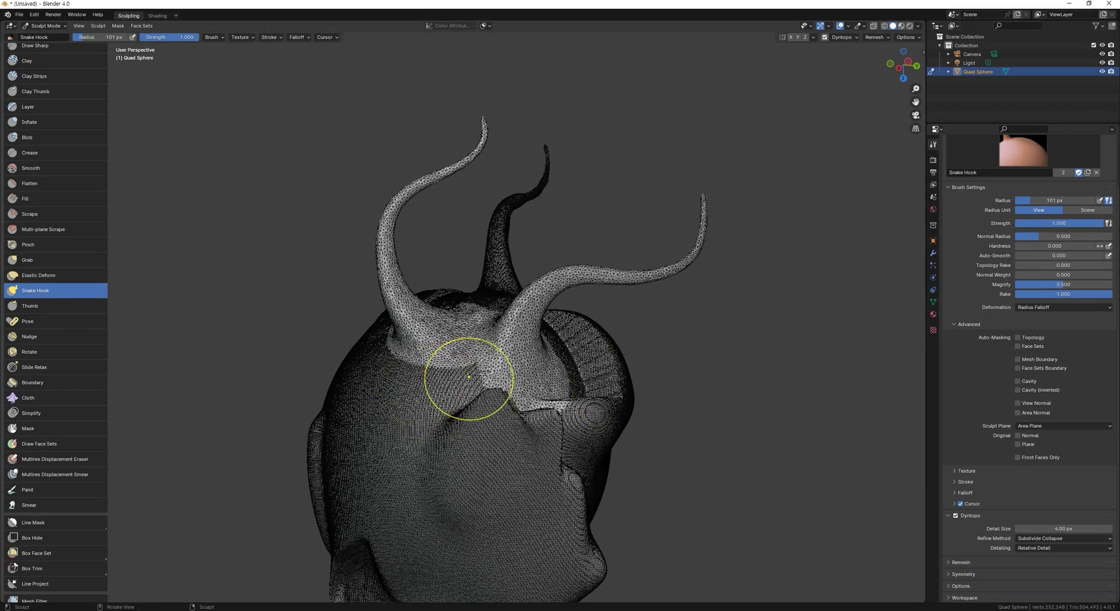
middle_click_drag(519, 348, 508, 490, "ctrl")
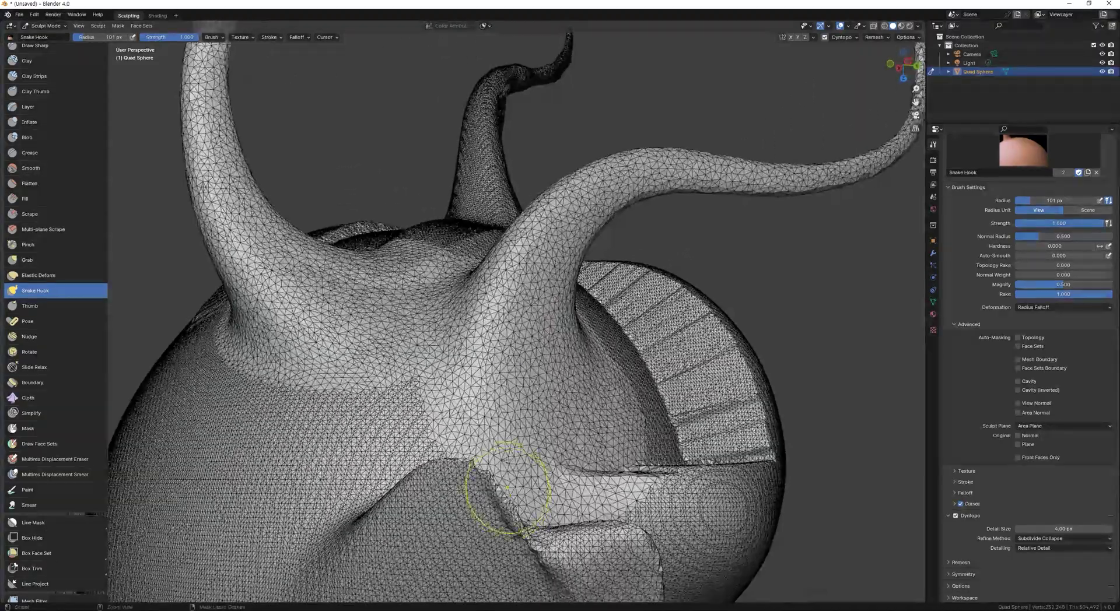
mouse_move(508, 375)
middle_mouse_down("ctrl")
mouse_move(512, 457)
mouse_move(575, 375)
middle_mouse_up("ctrl")
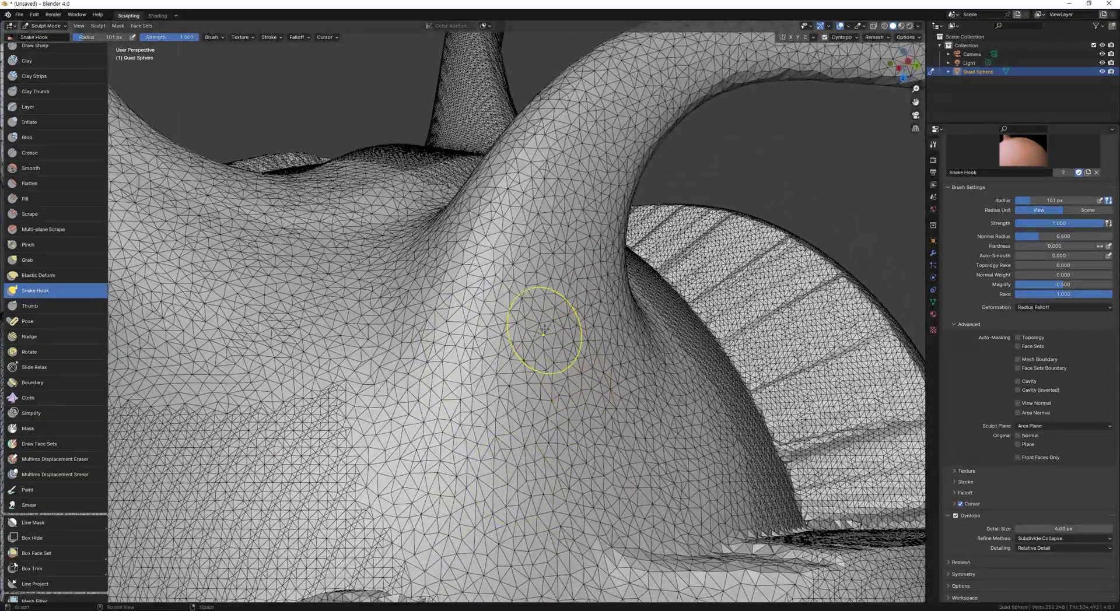
Pull a thin branching tendril out of the surface near the horn's base with Snake Hook
mouse_move(543, 336)
left_mouse_down()
mouse_move(583, 402)
mouse_move(670, 361)
mouse_move(733, 220)
mouse_move(799, 199)
left_mouse_up()
middle_click_drag(668, 332, 463, 362)
mouse_move(467, 360)
left_mouse_down()
mouse_move(487, 387)
mouse_move(540, 387)
mouse_move(601, 350)
mouse_move(656, 261)
mouse_move(736, 280)
left_mouse_up()
mouse_move(674, 400)
middle_mouse_down()
mouse_move(592, 298)
mouse_move(588, 402)
mouse_move(569, 444)
middle_mouse_up()
scroll(592, 298, "down", 5)
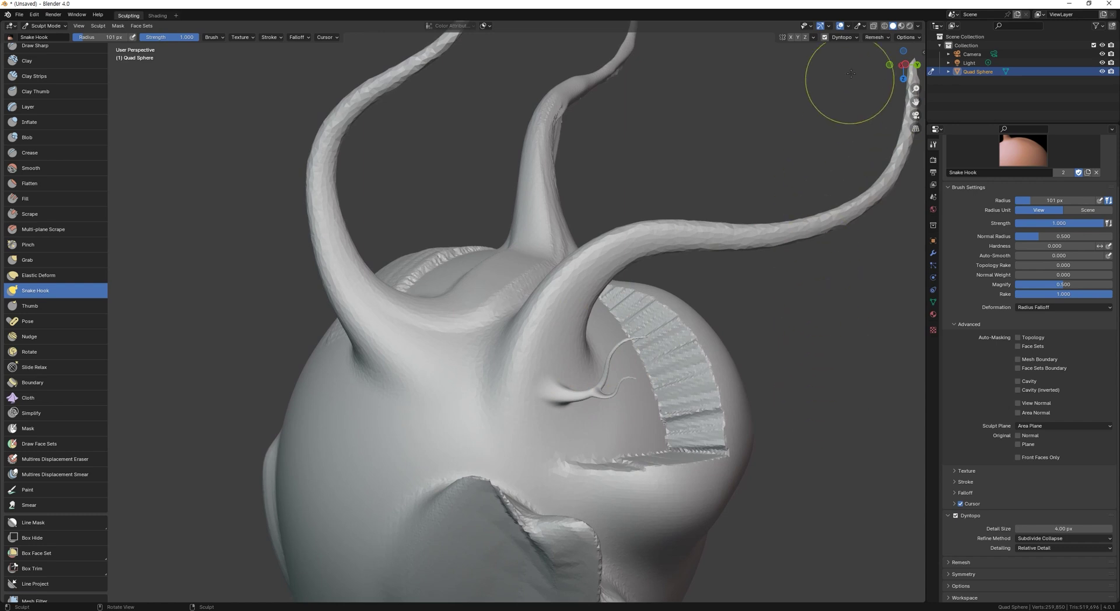
Switch off Dyntopo, try voxel remeshing the sculpt at 0.01248 m, and undo the remesh
left_click(840, 37)
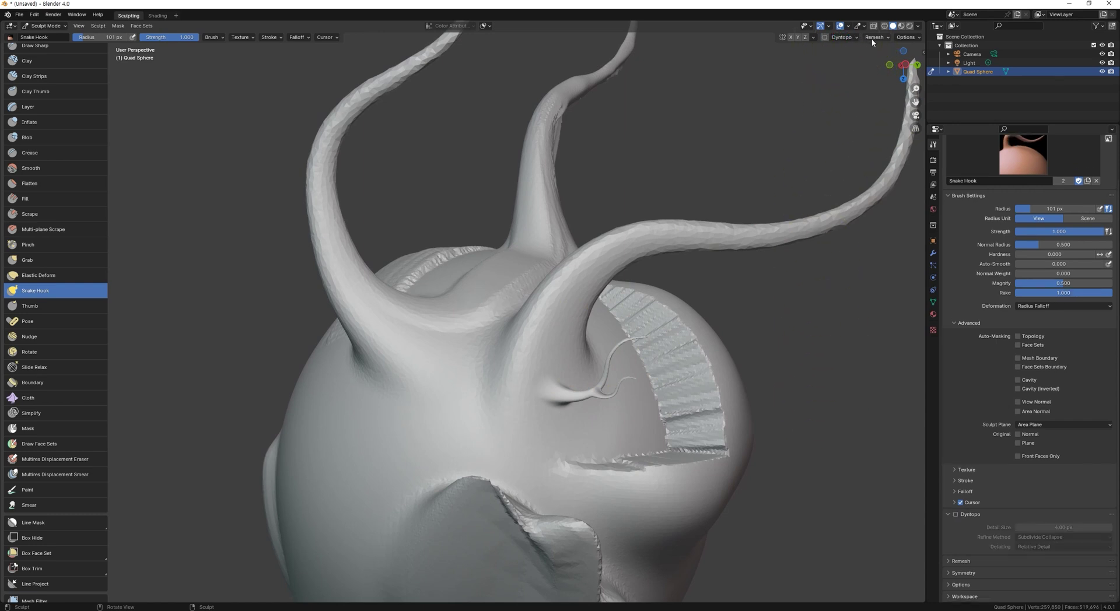
left_click(877, 38)
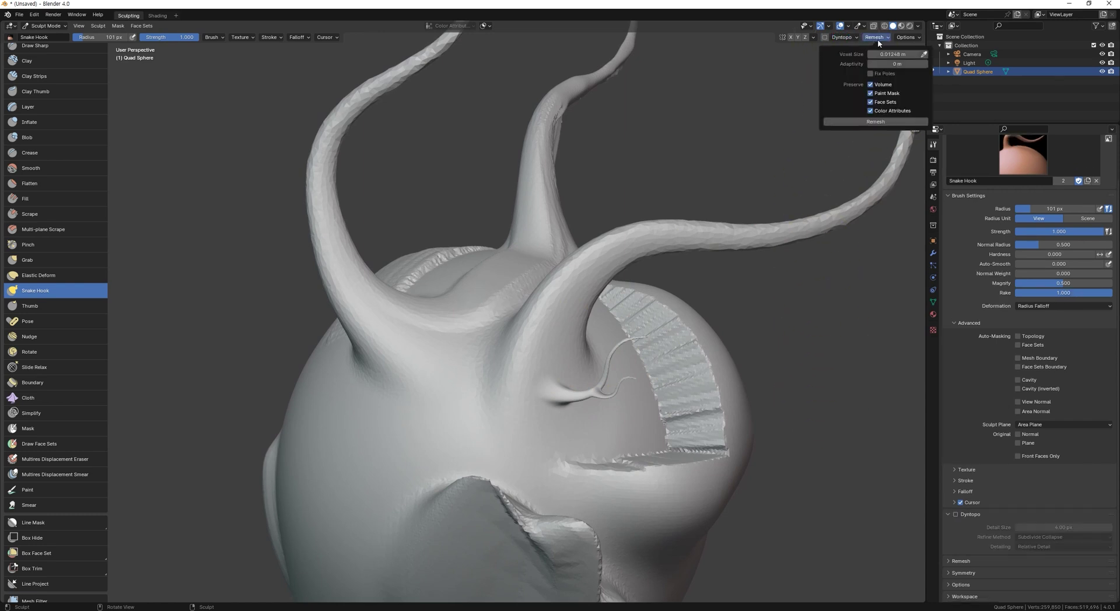
left_click(874, 127)
middle_click_drag(707, 344, 607, 452, "ctrl")
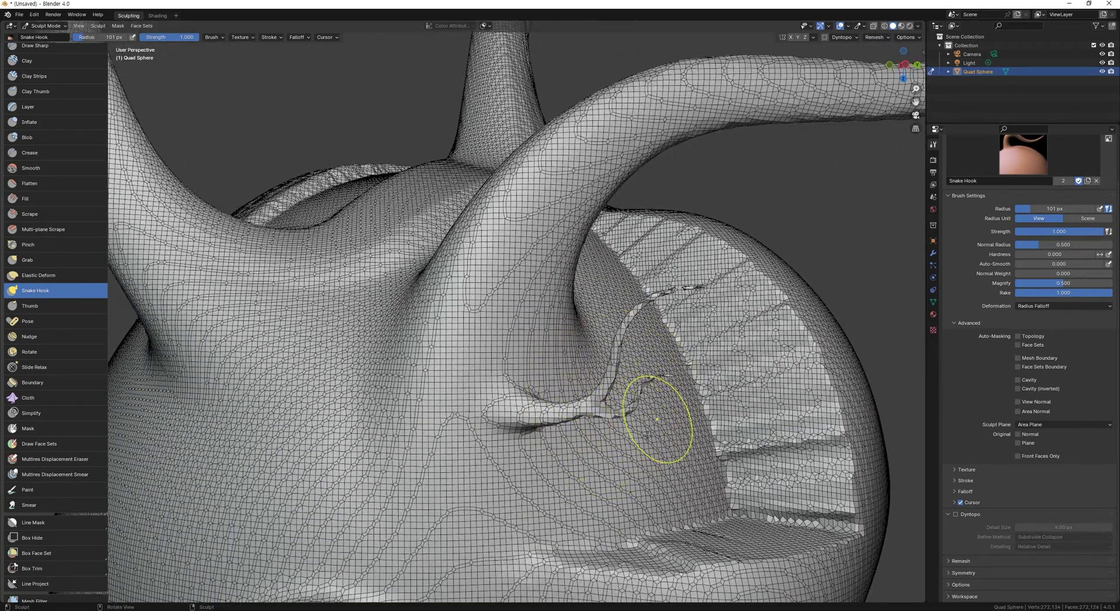
key("ctrl+z")
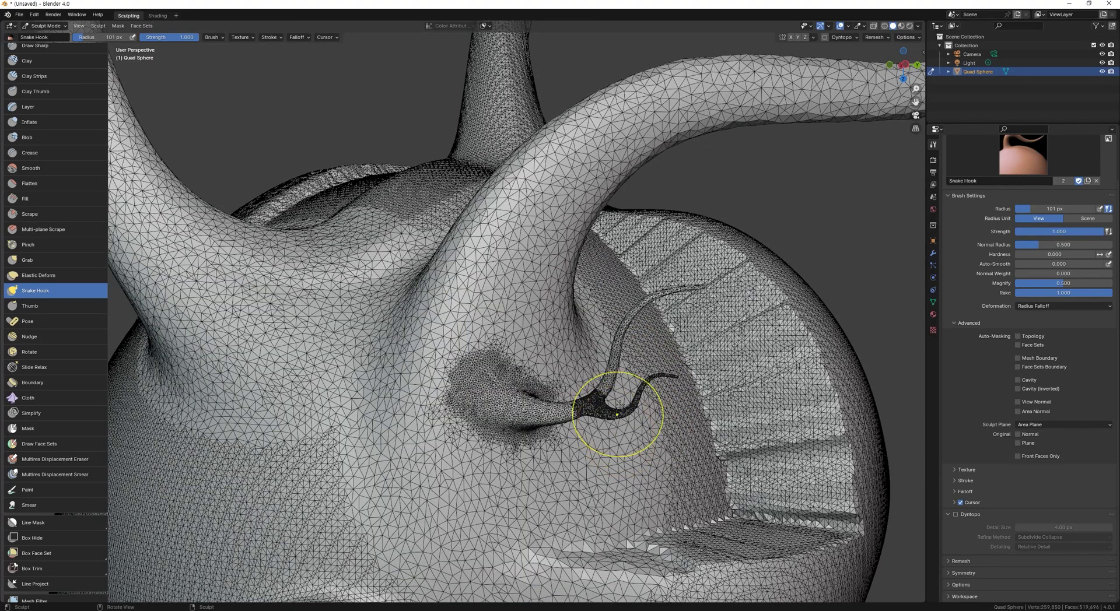
Sample the voxel size from the dense mesh of the thin tendril and try remeshing the sculpt with it
left_click(887, 37)
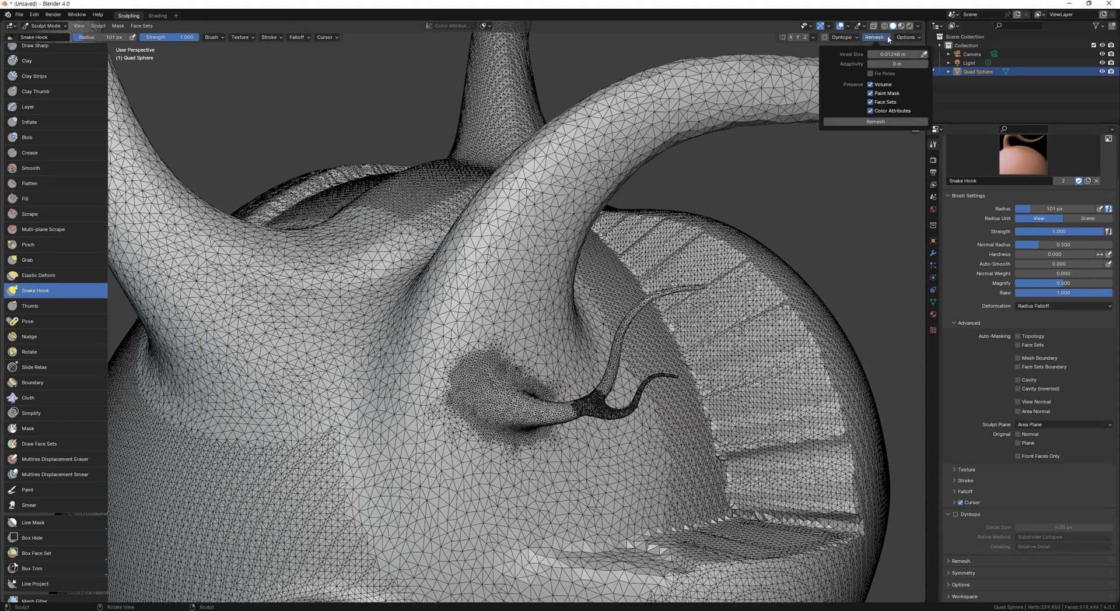
left_click(887, 38)
left_click(924, 55)
left_click(605, 404)
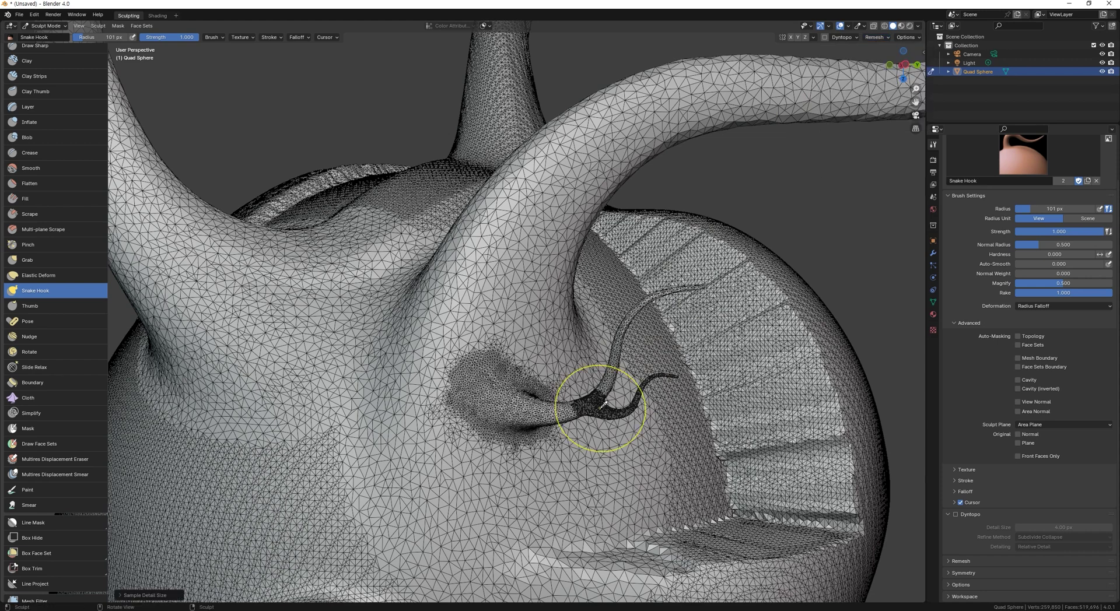
left_click(884, 38)
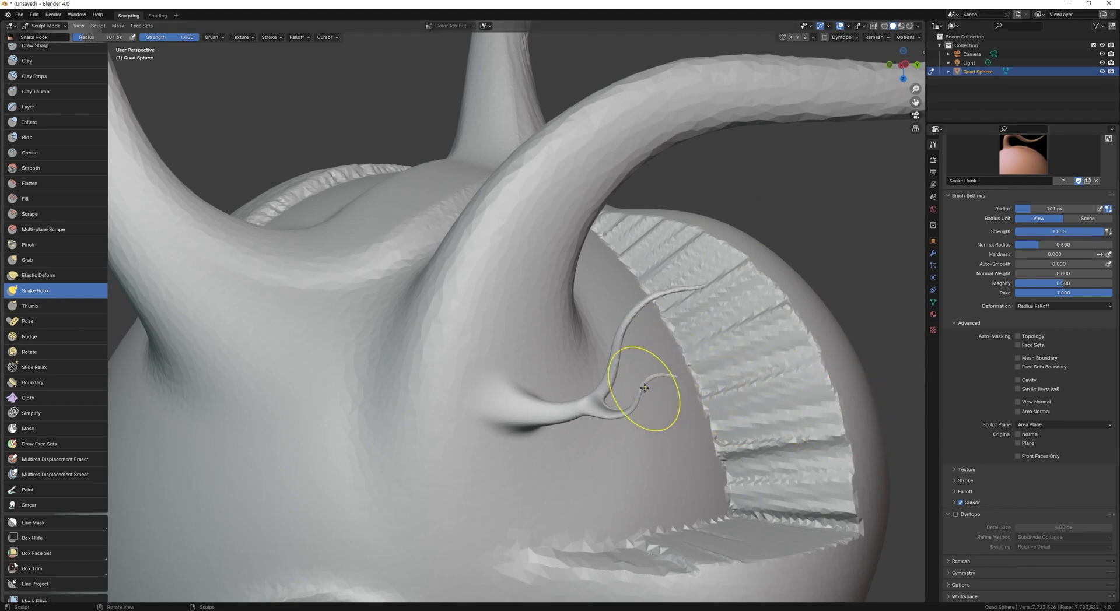
Preview the voxel size grid over the tendril without changing the size, and review the remesh settings
key("r")
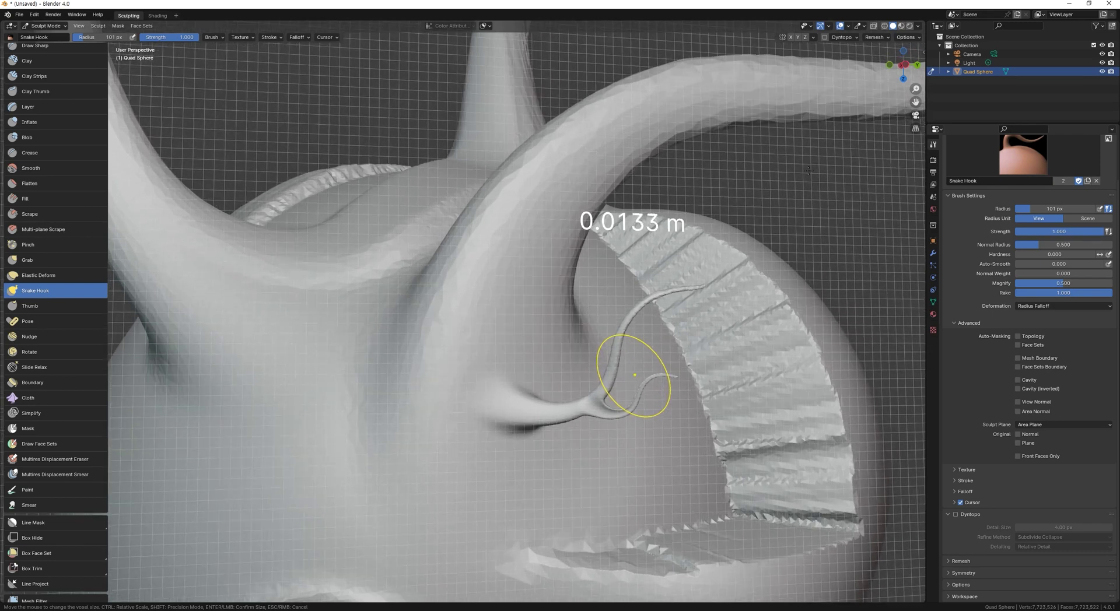
key("Escape")
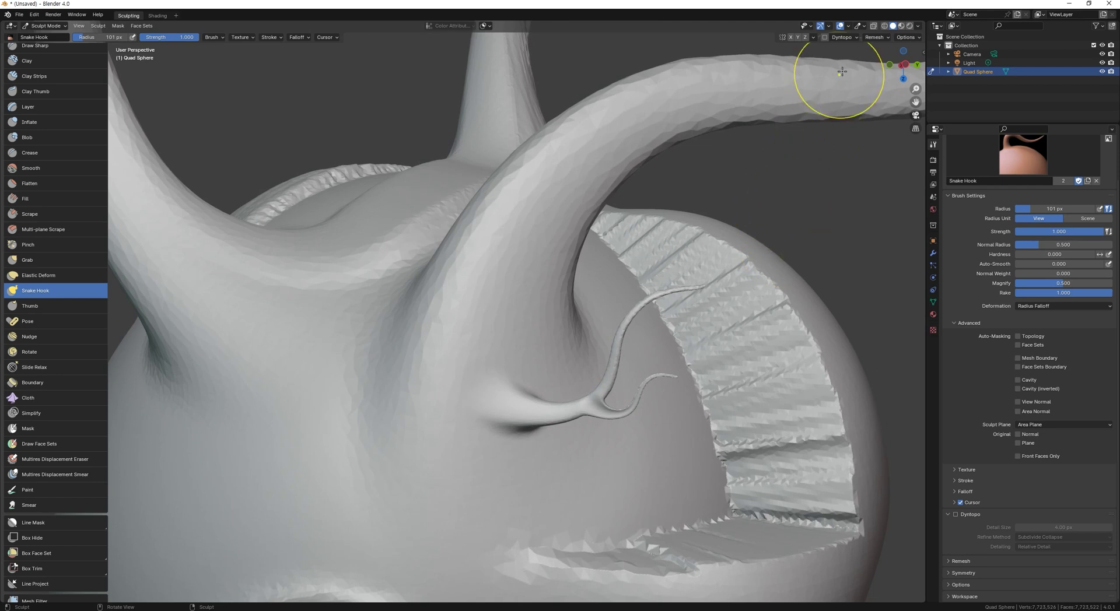
left_click(882, 38)
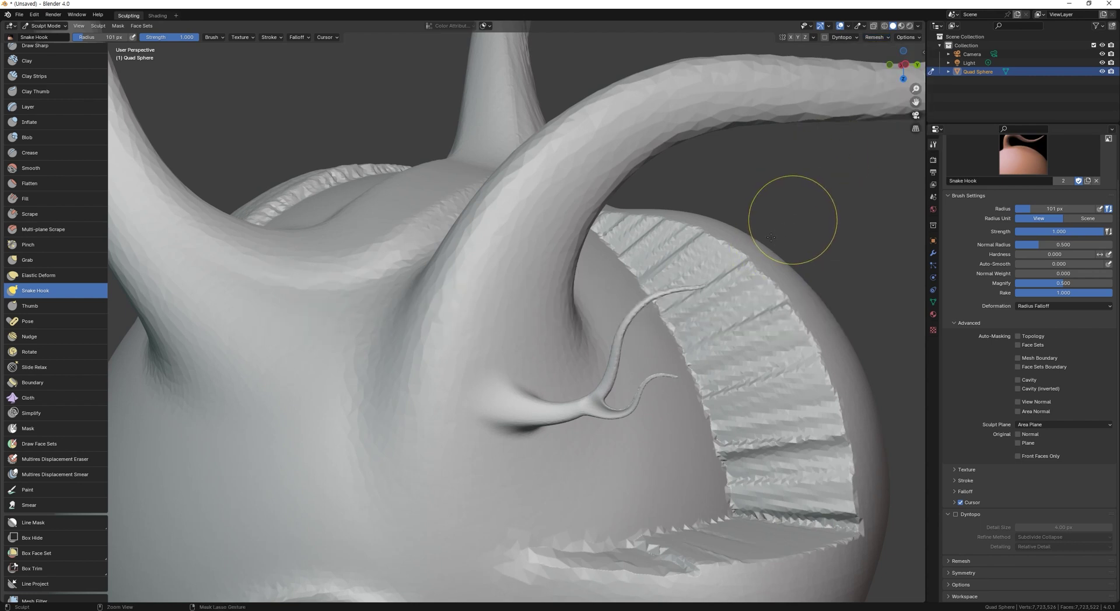
Enable Dyntopo and sample its constant-detail resolution from the dense mesh at the tendril's base
left_click(826, 38)
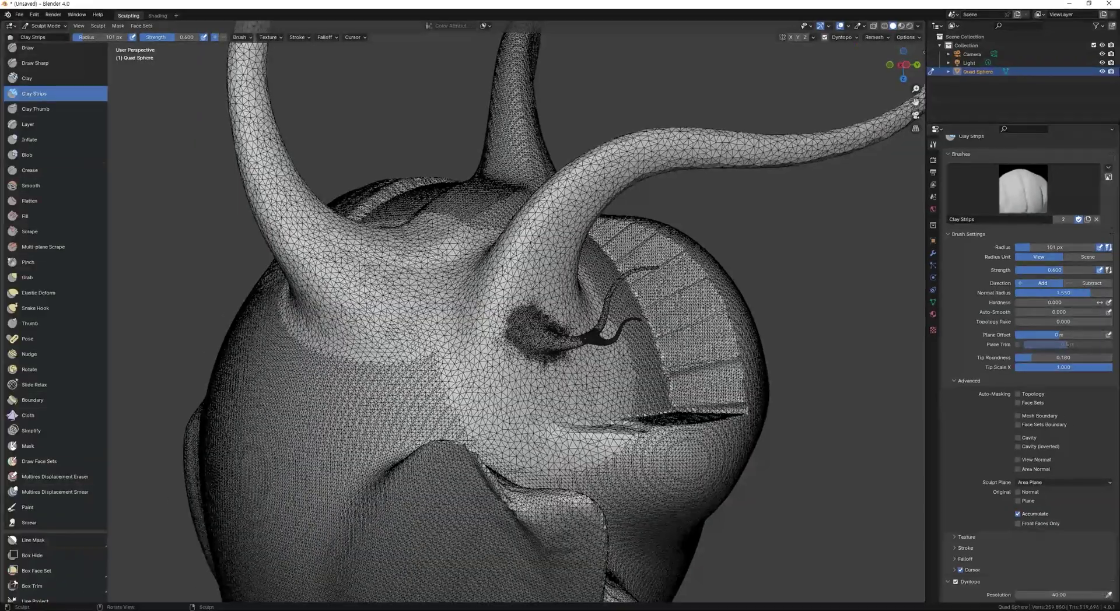
left_click(854, 37)
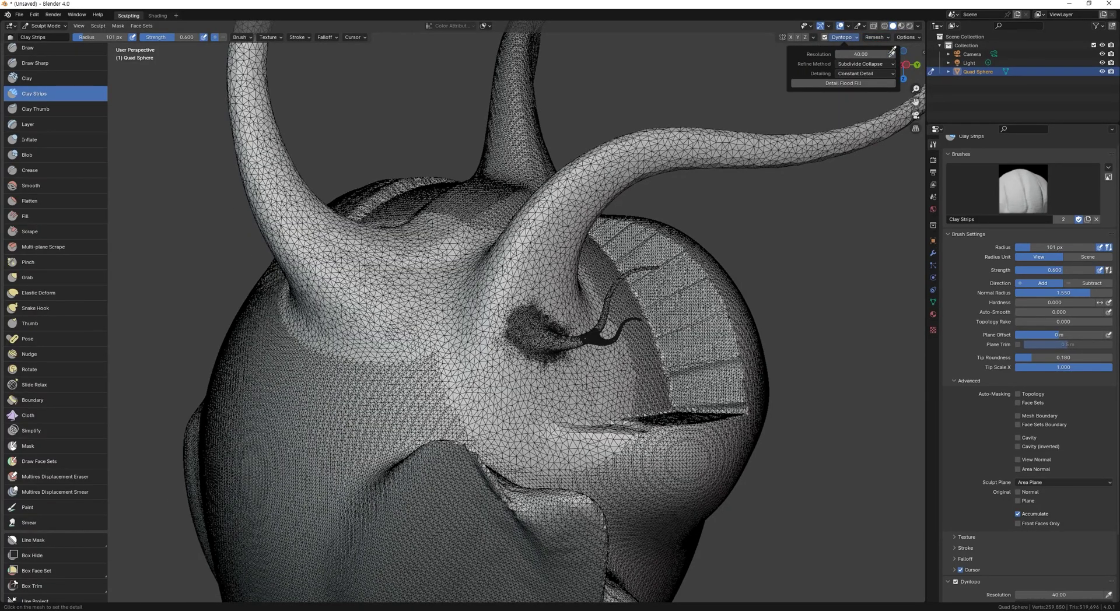
left_click(557, 337)
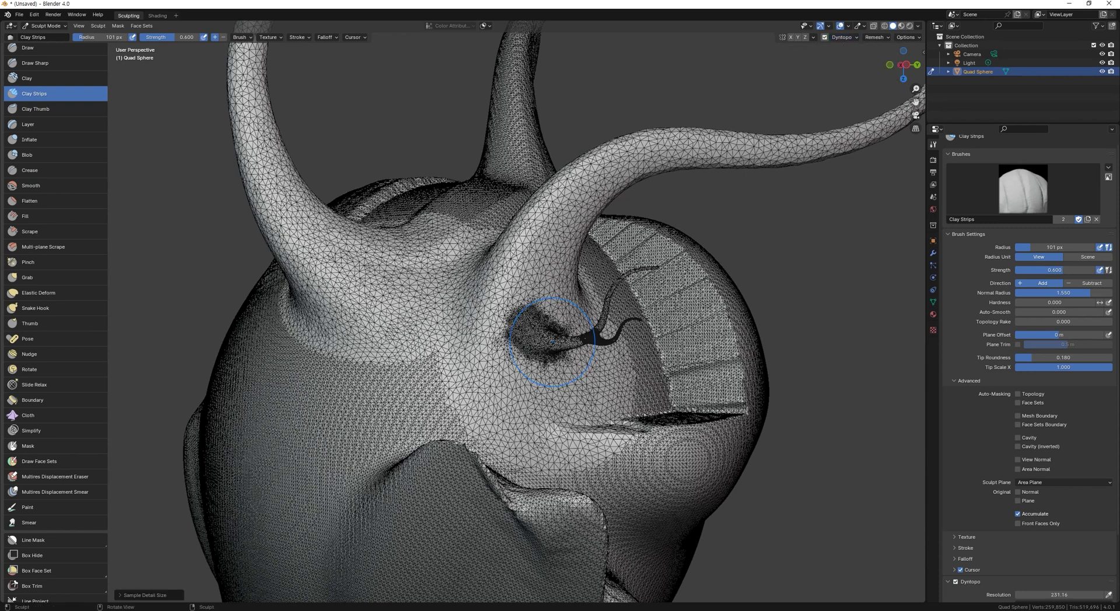
Switch Dyntopo detailing to Relative Detail to compare its detail size setting, and return it to Constant Detail
left_click(857, 39)
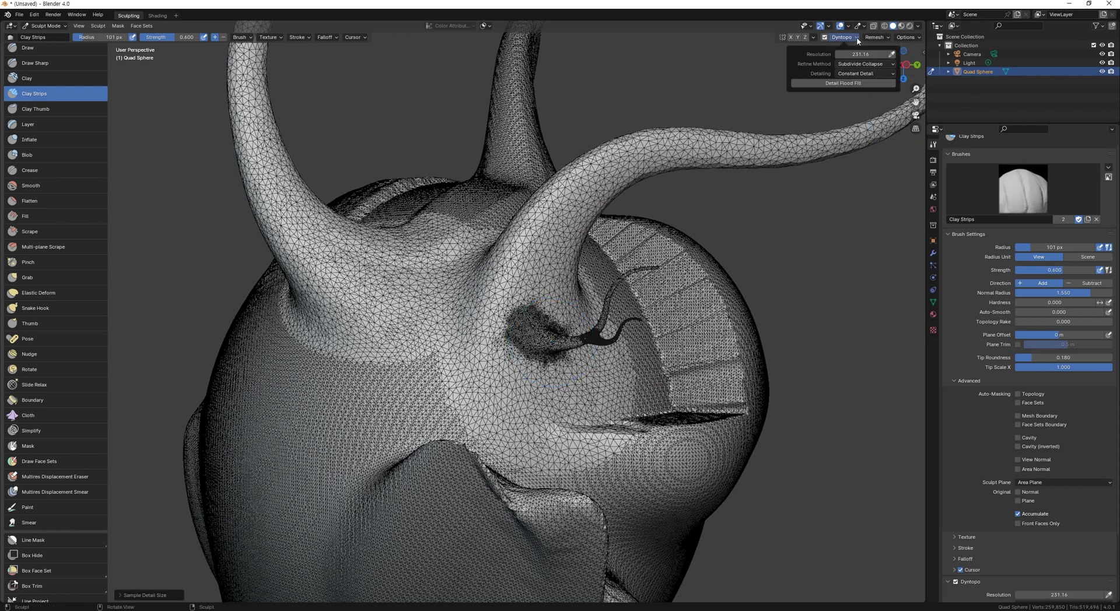
left_click(847, 77)
left_click(856, 83)
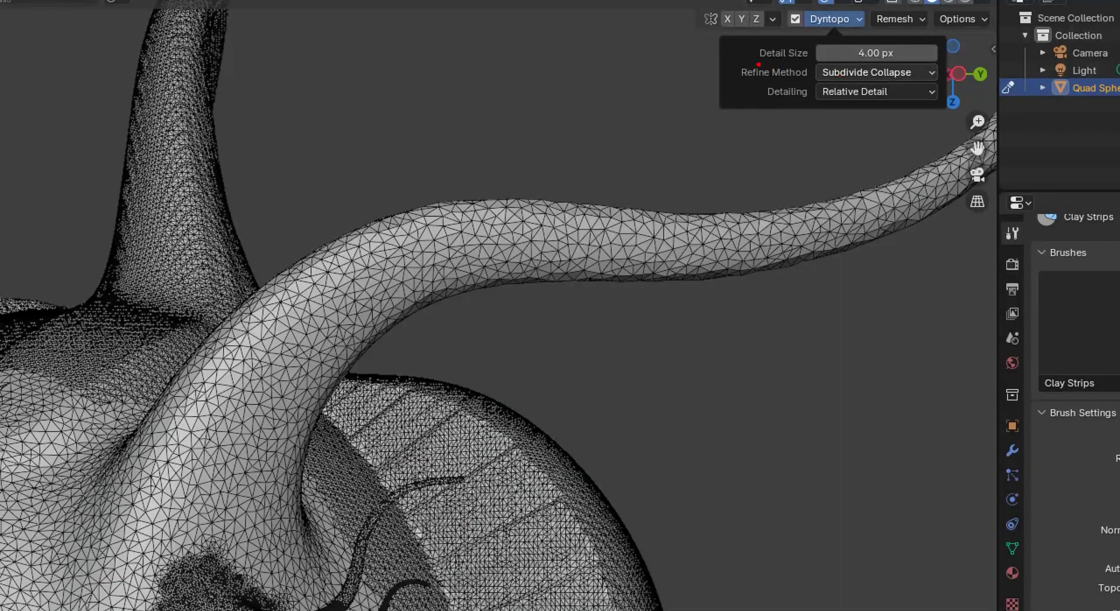
mouse_move(758, 65)
left_mouse_down()
mouse_move(895, 68)
mouse_move(910, 51)
left_mouse_up()
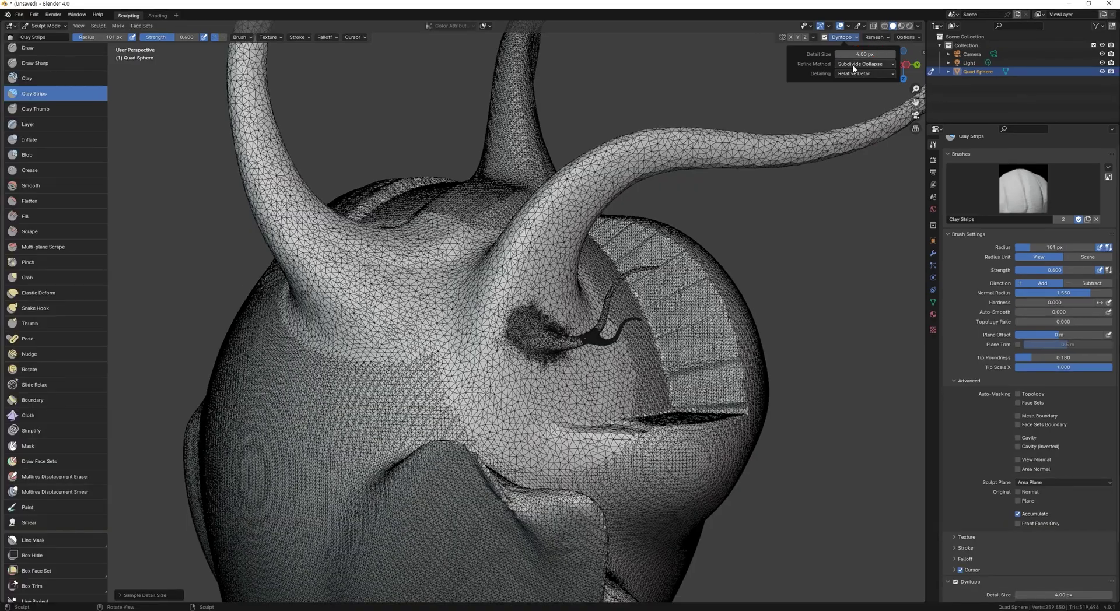
left_click(875, 92)
left_click(861, 94)
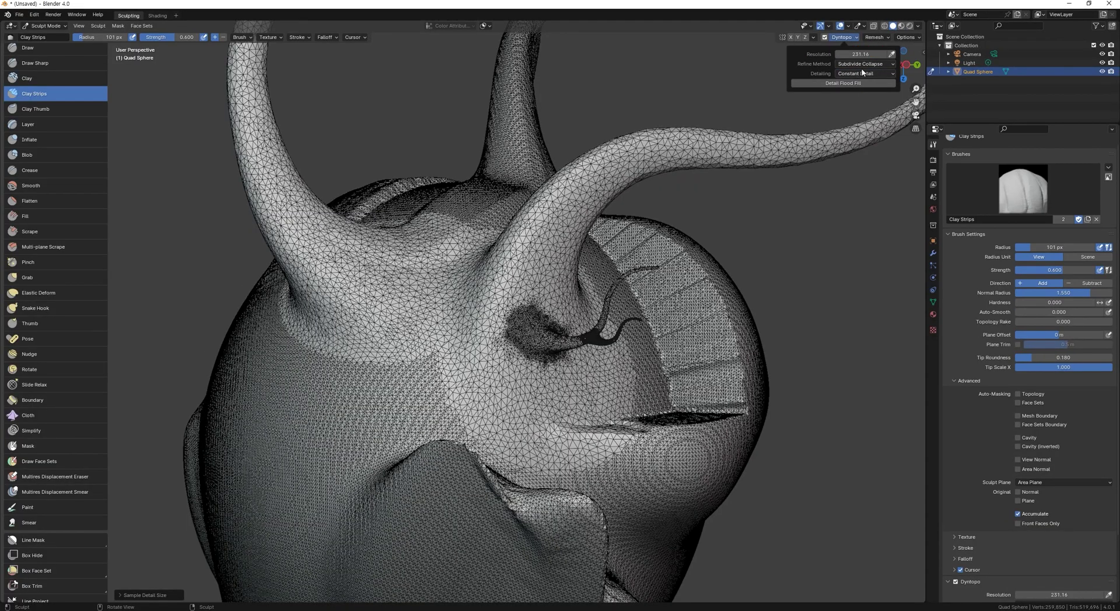
Resample the detail resolution at the edge of the tendril's dense area and set the Dyntopo resolution to 150
left_click(892, 56)
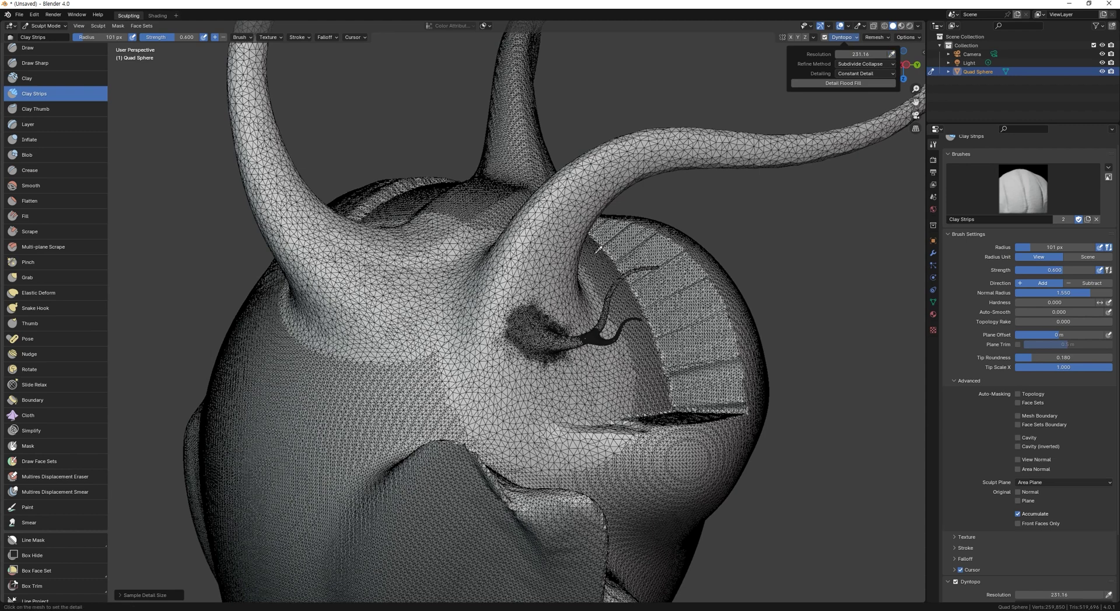
left_click(527, 310)
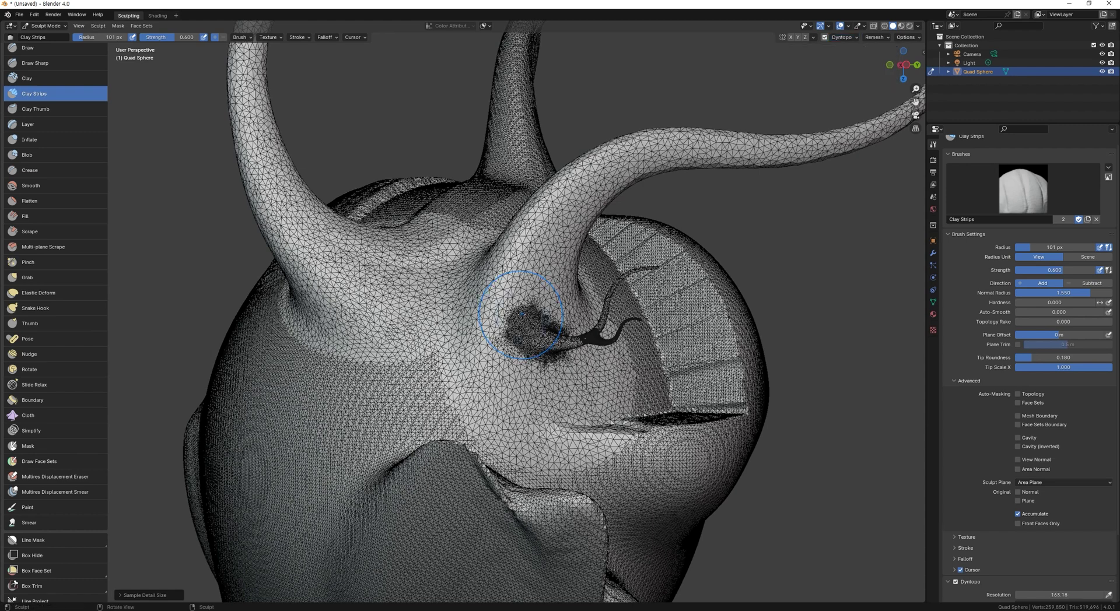
left_click(849, 38)
left_click(870, 53)
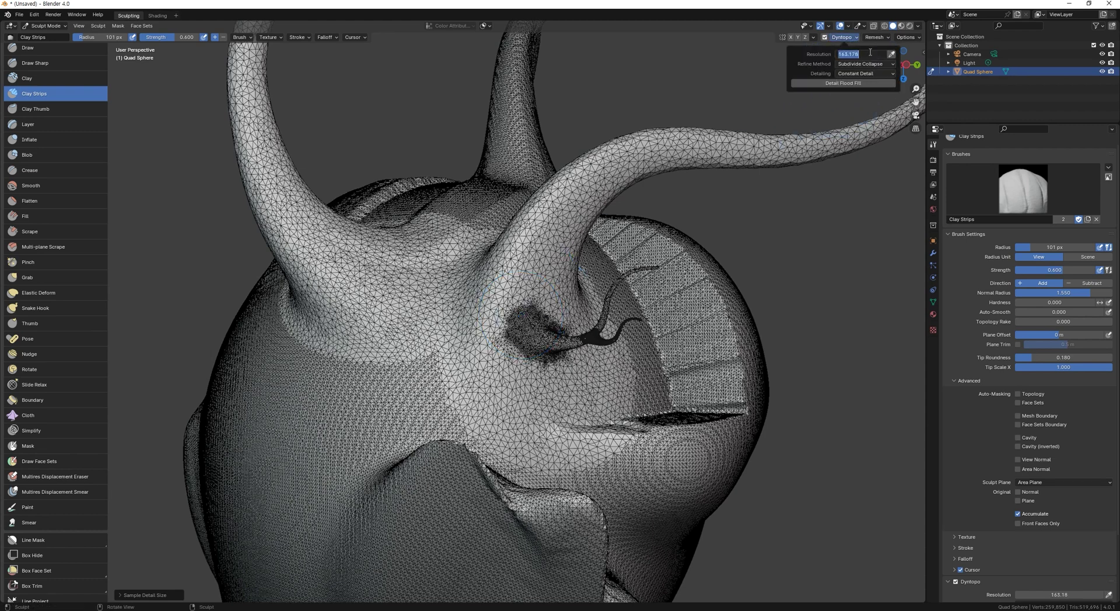
type("150")
key("Return")
Build up a broad raised area on the sphere's side below the horns with the Draw brush in wireframe display
middle_click_drag(285, 521, 385, 330)
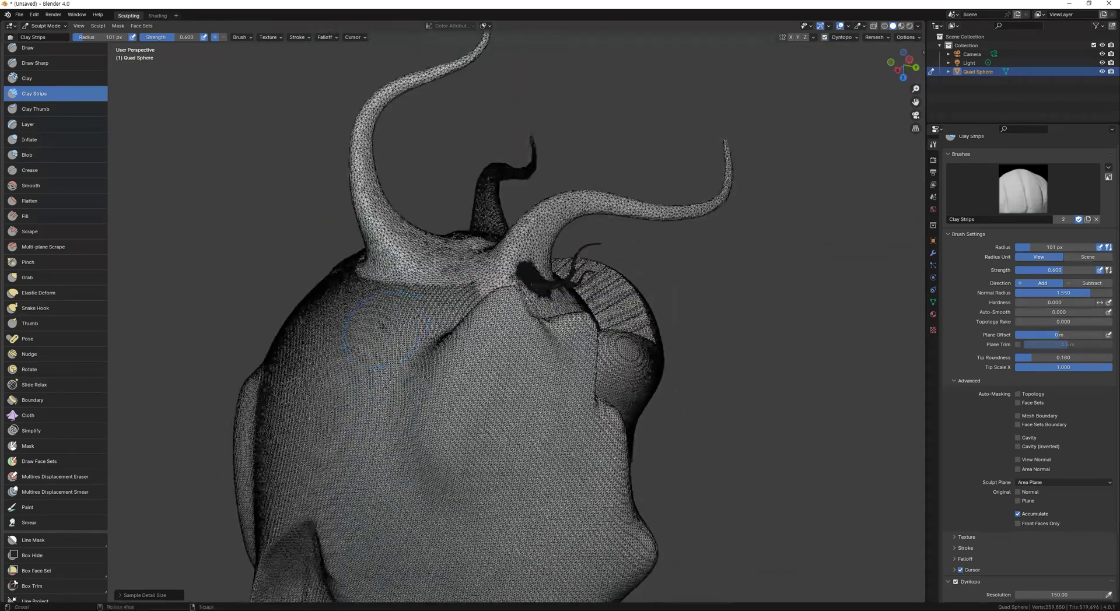
key("shift+z")
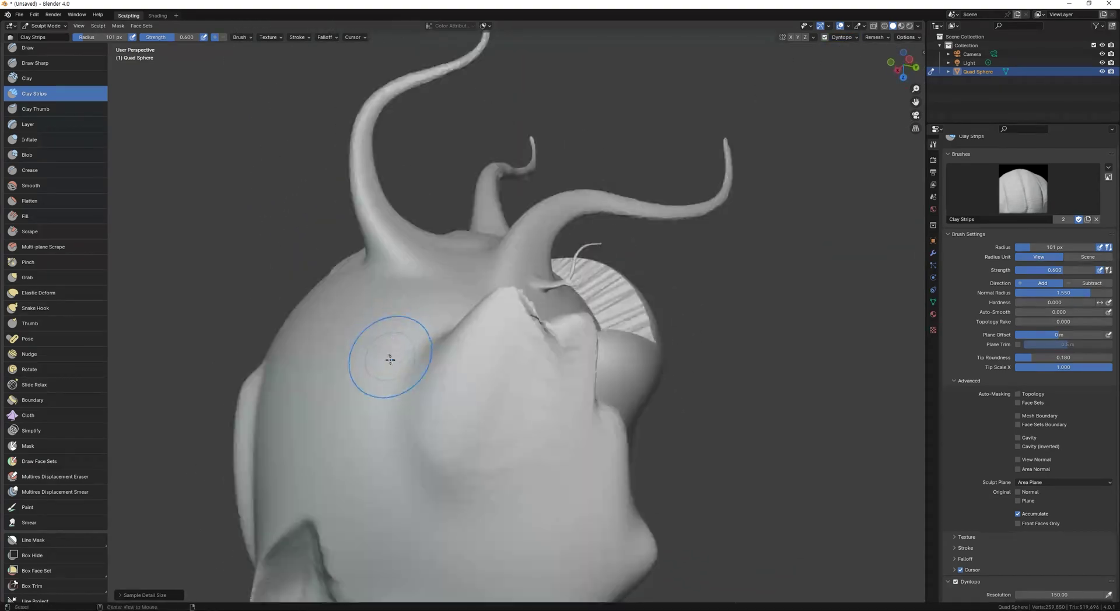
left_click(28, 48)
key("shift+z")
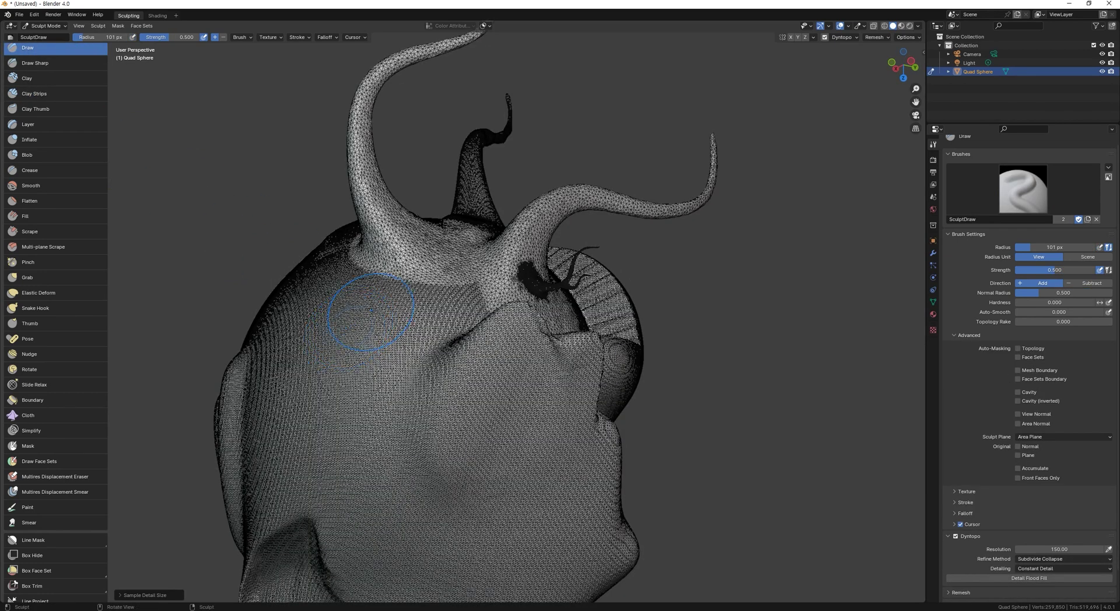
left_click_drag(371, 312, 327, 411)
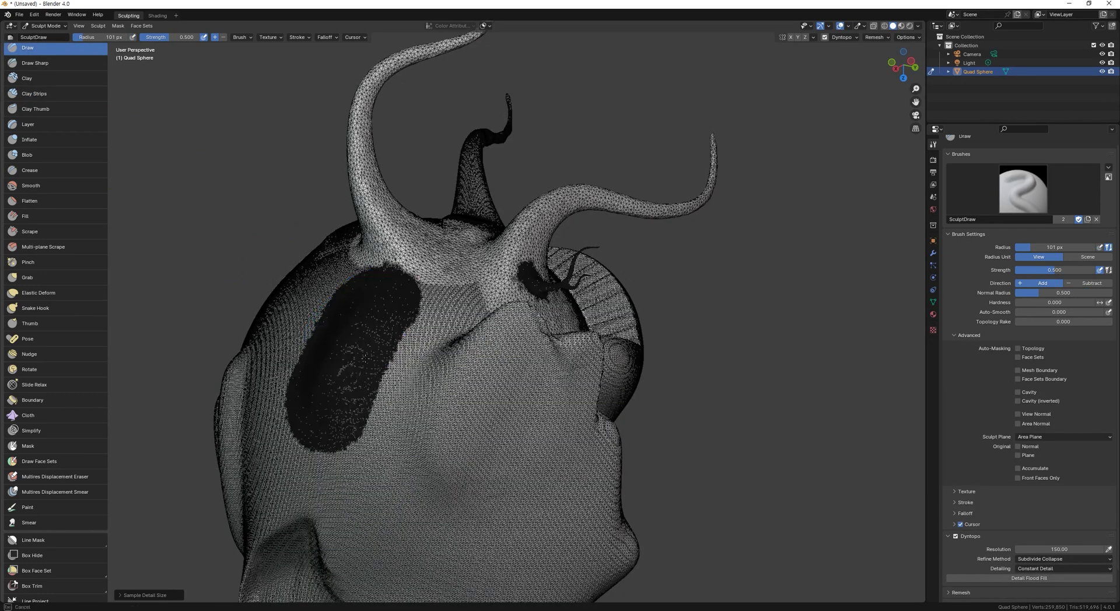
mouse_move(365, 358)
left_mouse_down()
mouse_move(376, 365)
mouse_move(380, 435)
mouse_move(396, 398)
left_mouse_up()
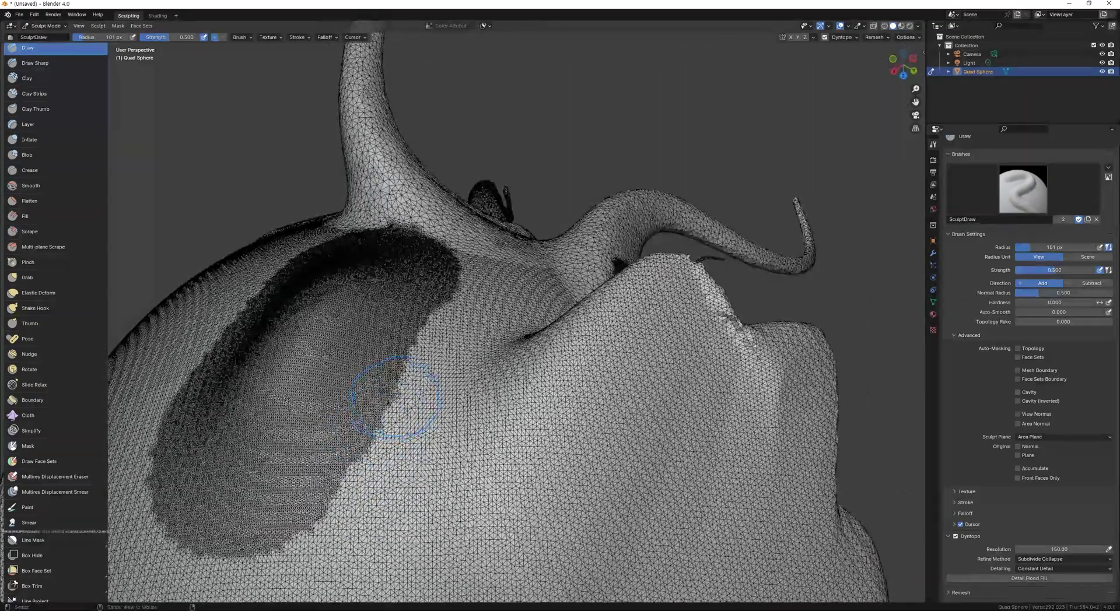
key("shift+z")
key("shift+z")
Carve a short Draw Sharp groove beside the raised area and swell the surface on its other side with Inflate
left_click(44, 63)
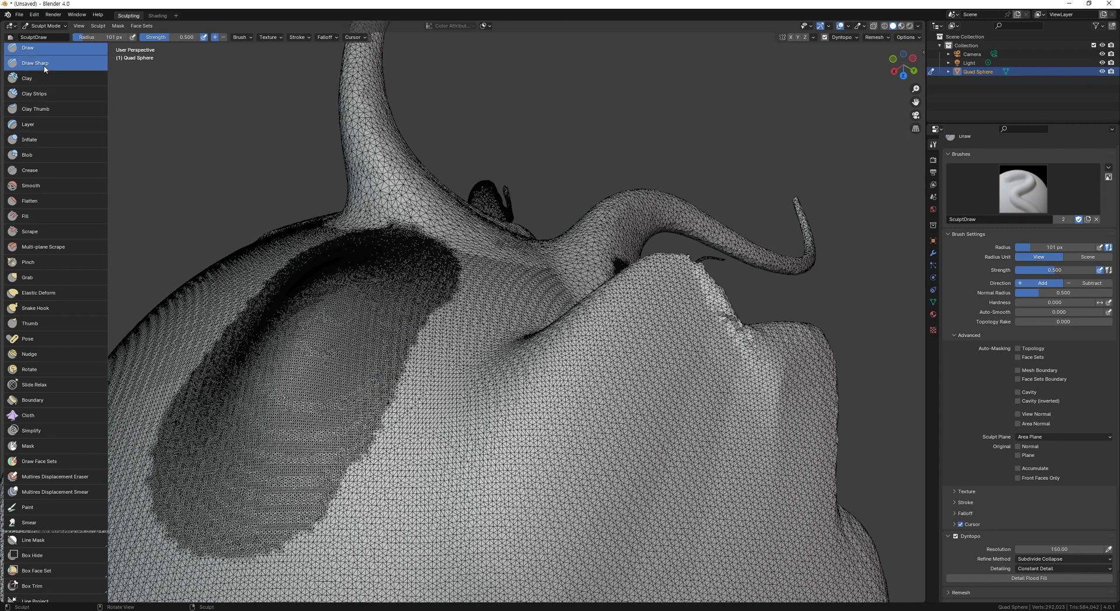
mouse_move(493, 401)
left_mouse_down()
mouse_move(470, 490)
mouse_move(513, 357)
mouse_move(469, 490)
left_mouse_up()
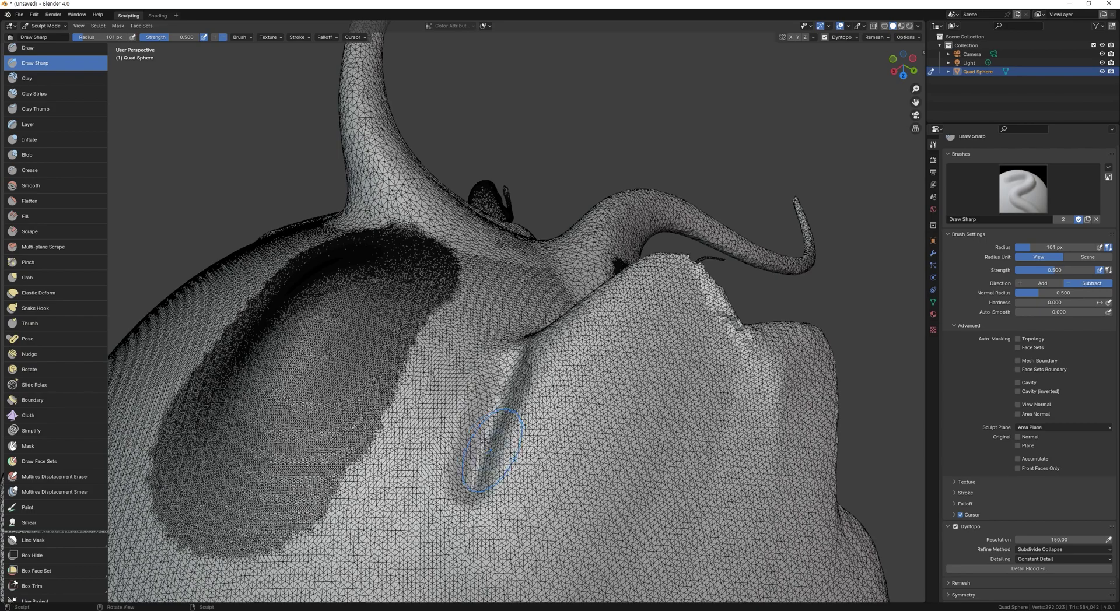
left_click(27, 140)
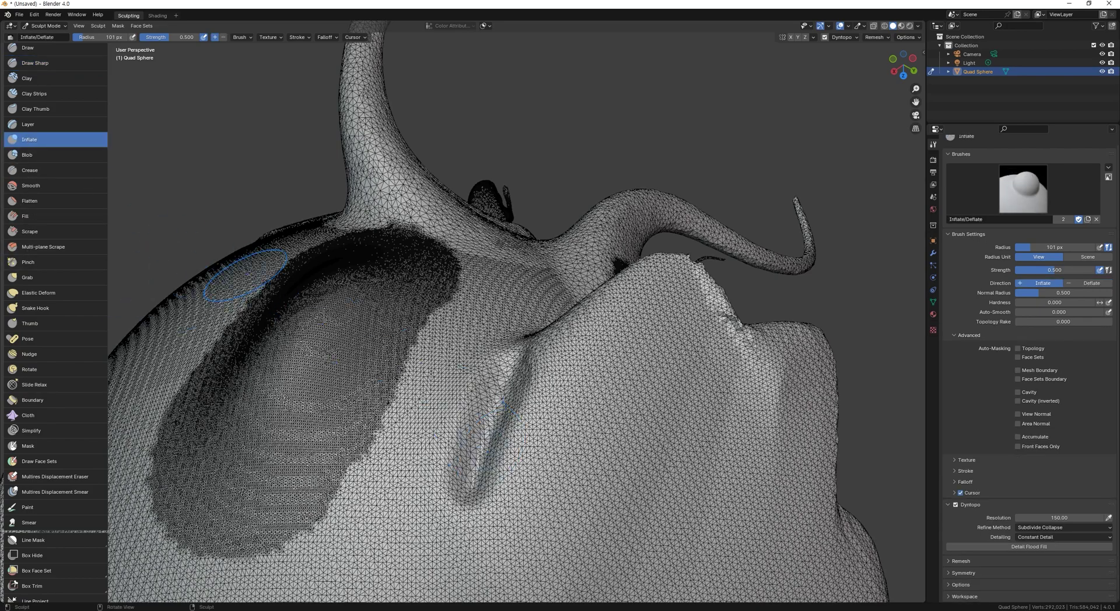
mouse_move(256, 264)
left_mouse_down()
mouse_move(224, 297)
mouse_move(249, 294)
mouse_move(239, 294)
left_mouse_up()
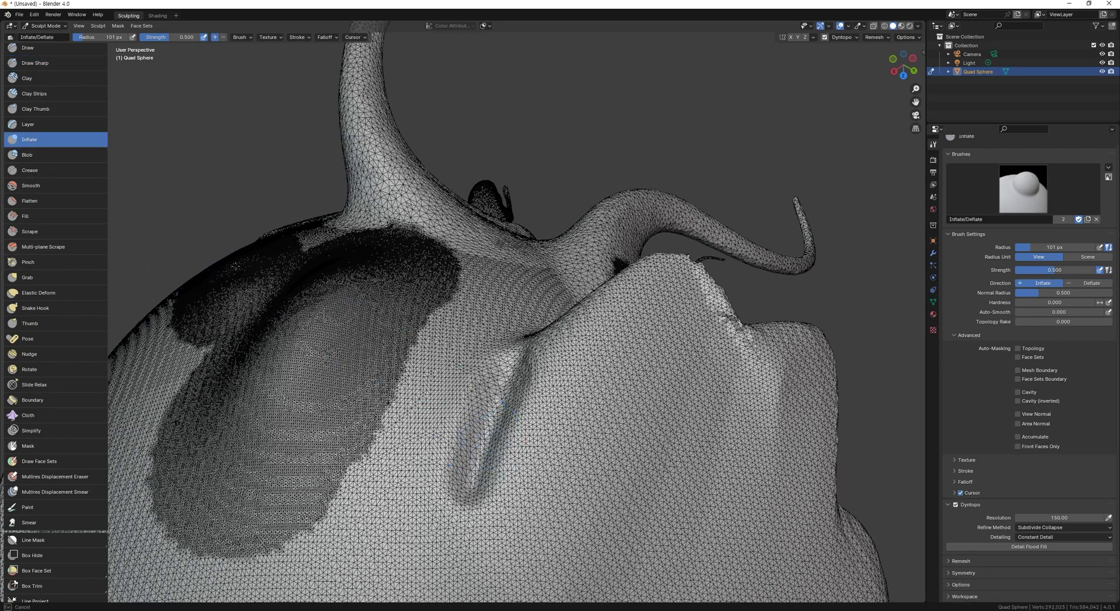
mouse_move(239, 294)
middle_mouse_down()
mouse_move(274, 286)
mouse_move(241, 287)
middle_mouse_up()
mouse_move(243, 303)
left_mouse_down()
mouse_move(257, 289)
mouse_move(274, 309)
left_mouse_up()
key("shift+alt+z")
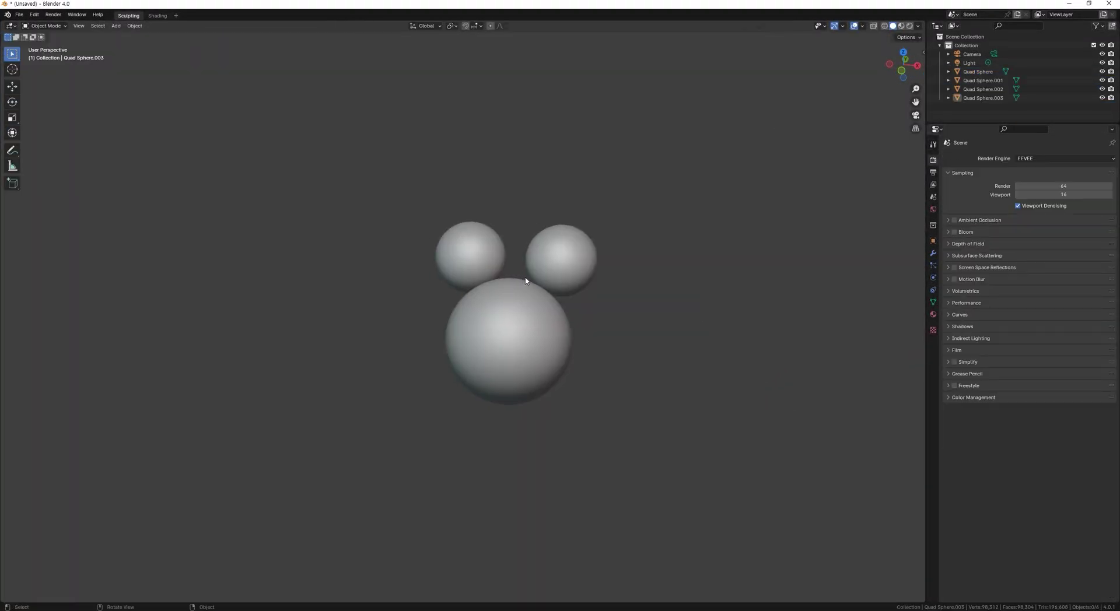
Select the two small spheres and the large sphere one at a time to check that they are separate objects
left_click(535, 269)
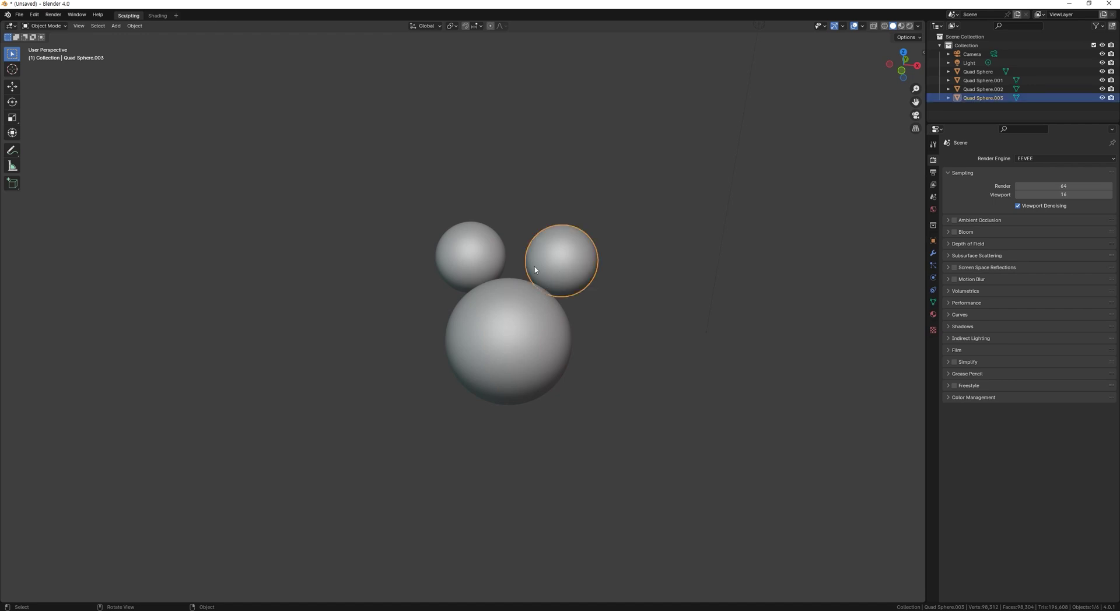
left_click(474, 267)
left_click(509, 325)
left_click(468, 257)
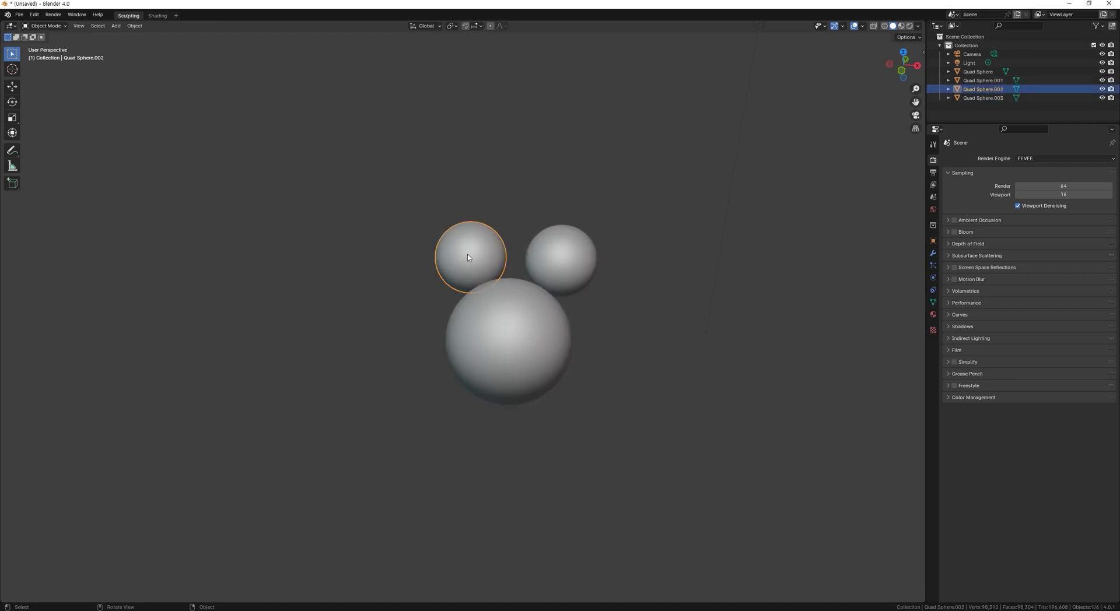
left_click(548, 259)
left_click(521, 338)
left_click(607, 314)
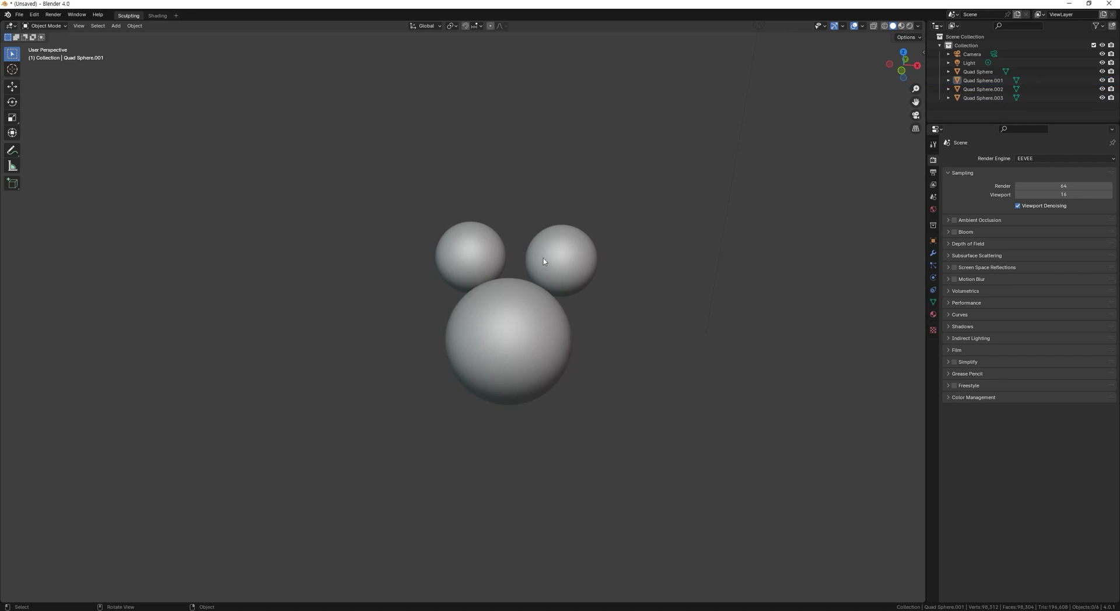
middle_click_drag(487, 280, 497, 275)
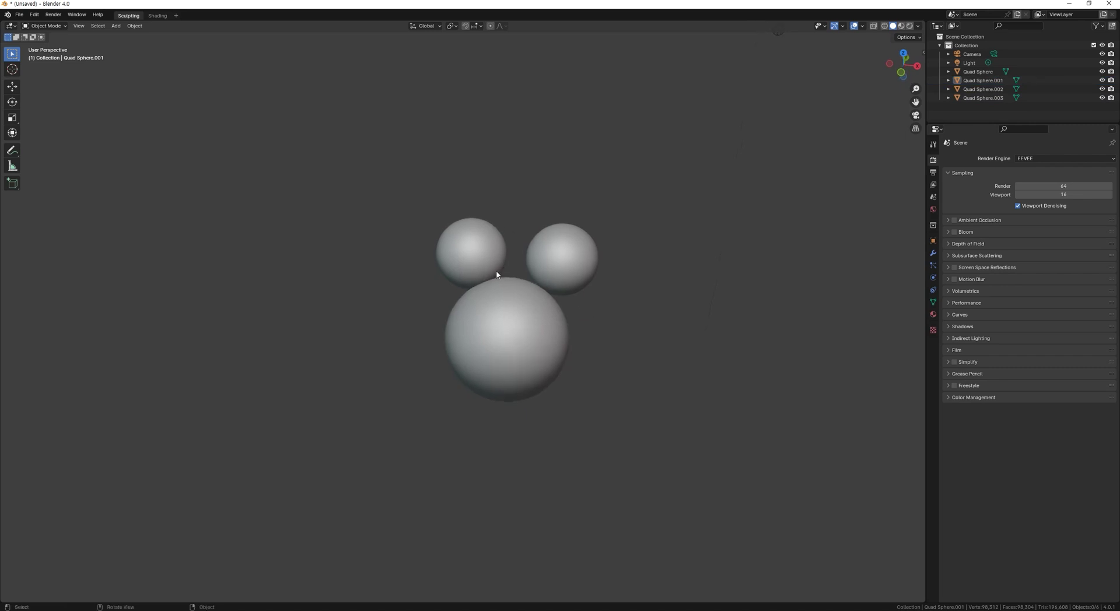
Raise an oval bump on the left small sphere in Sculpt Mode with the Draw brush and display the brush names
left_click(472, 250)
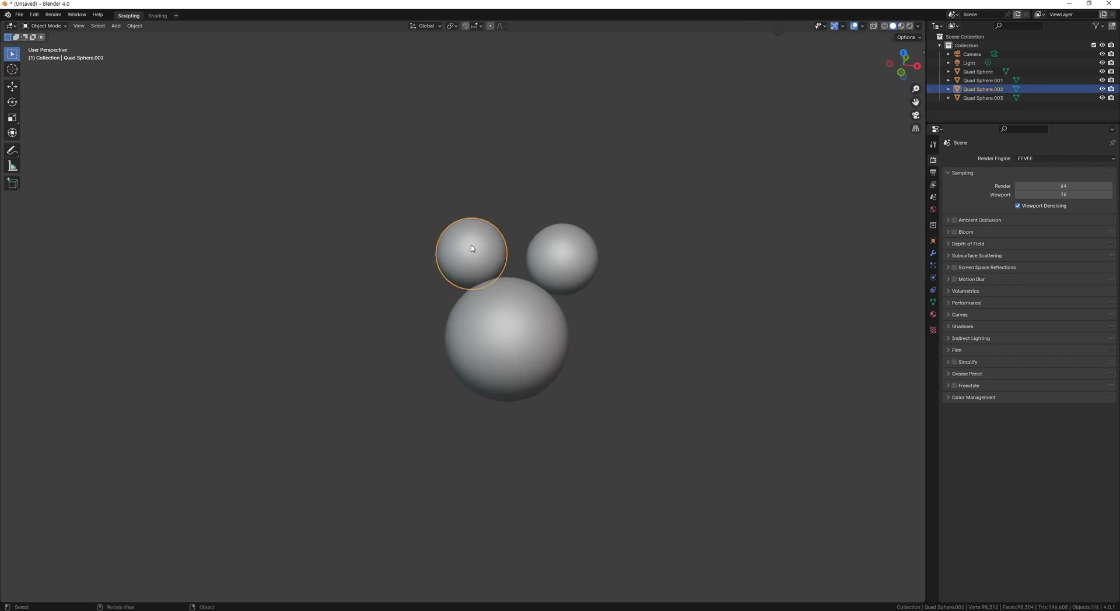
key("ctrl+Tab")
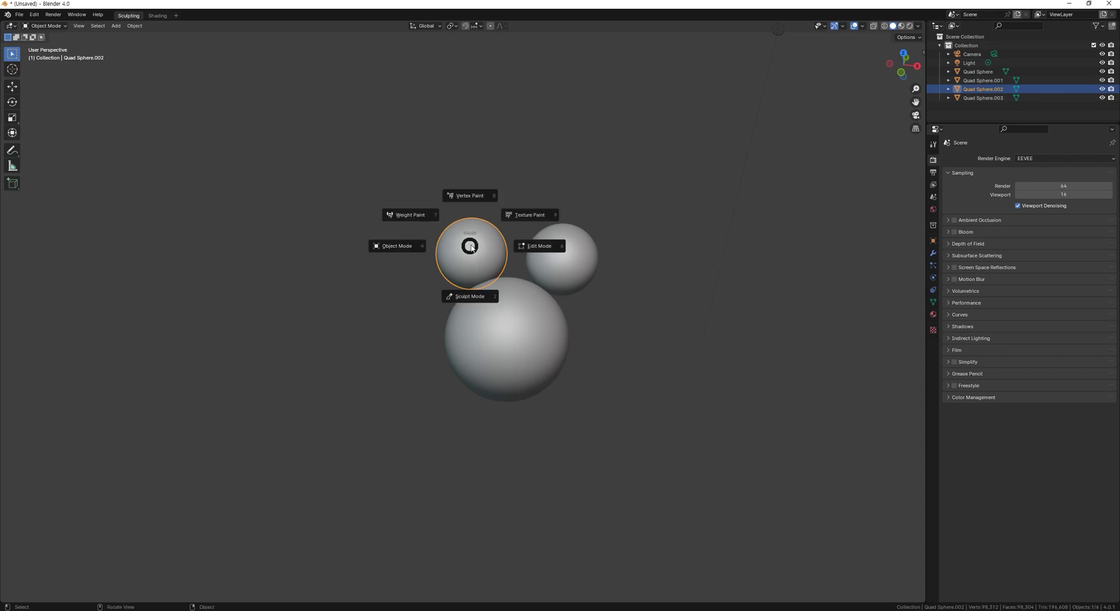
left_click(471, 296)
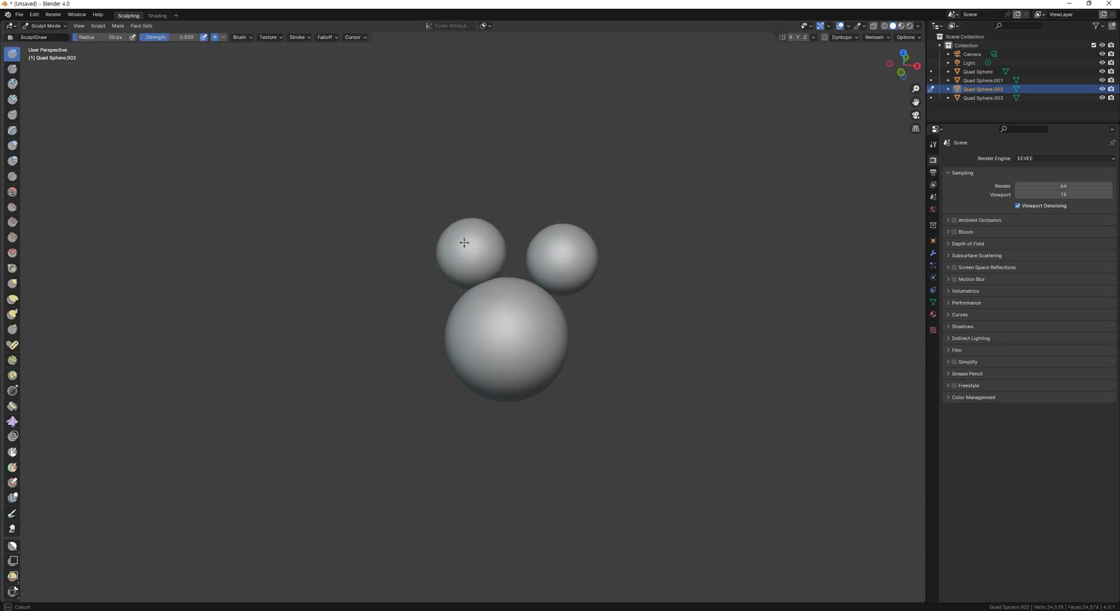
mouse_move(460, 261)
left_mouse_down()
mouse_move(458, 243)
mouse_move(465, 264)
left_mouse_up()
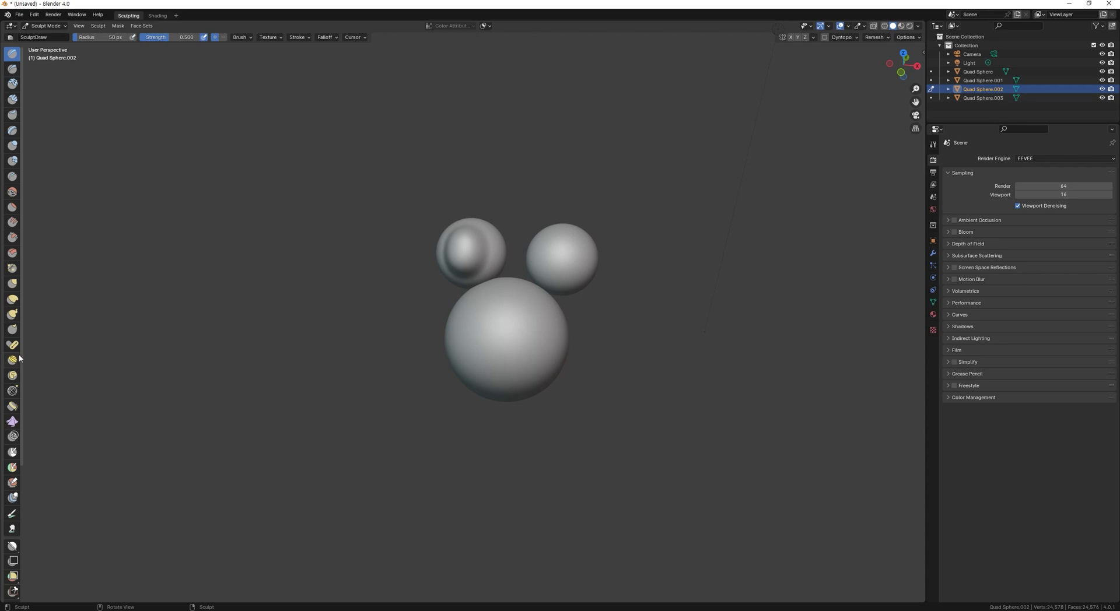
left_click_drag(20, 354, 76, 350)
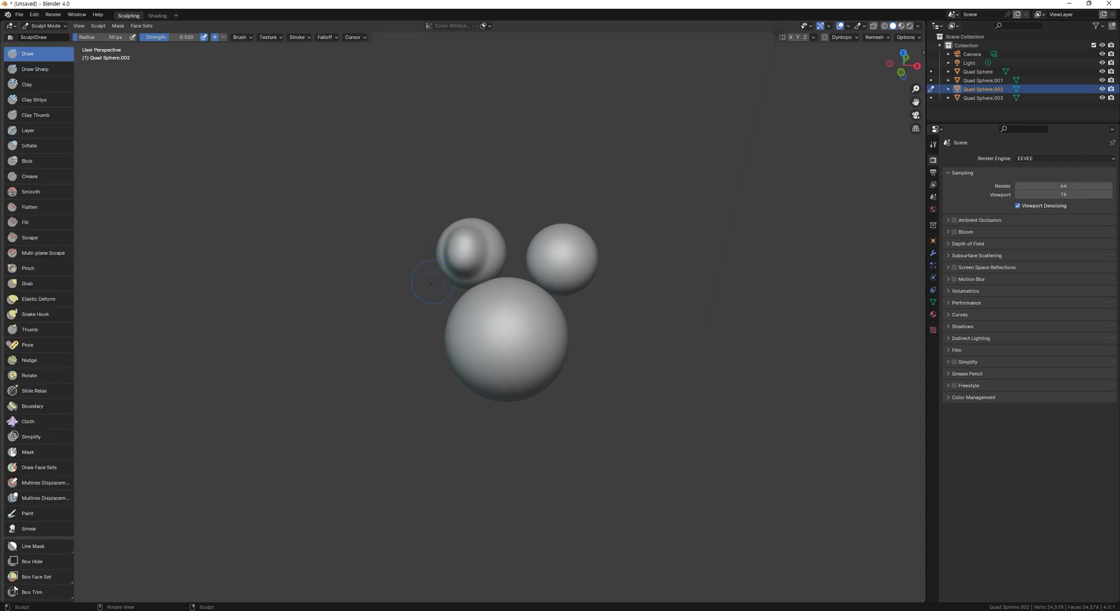
Return to Object Mode, then sculpt a raised area on the upper front of the large sphere with the Draw brush
key("ctrl+Tab")
key("ctrl+Tab")
left_click(380, 290)
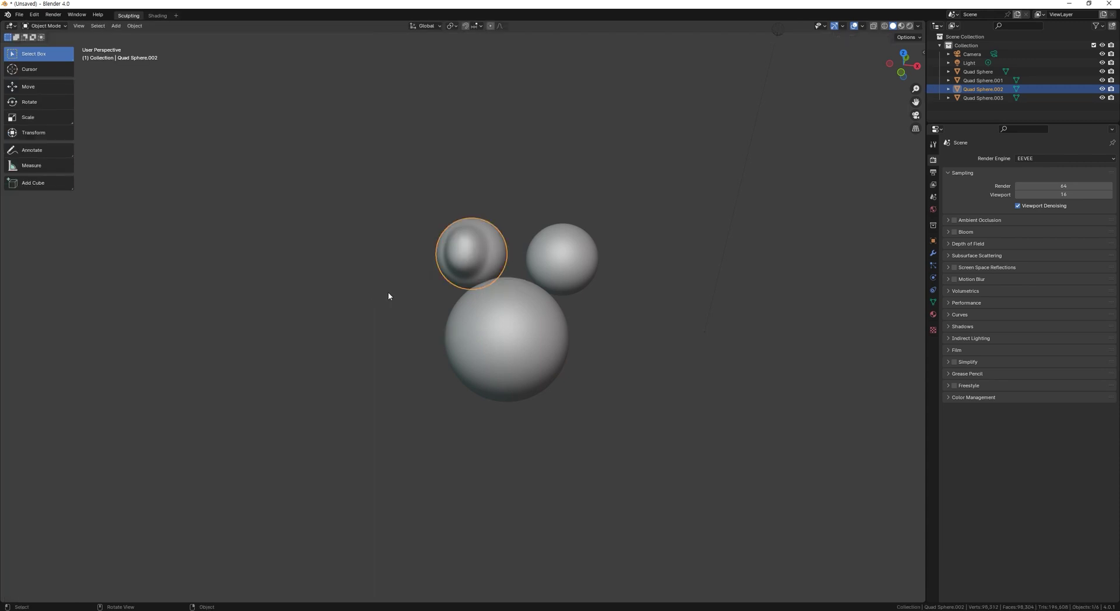
left_click(510, 316)
key("ctrl+Tab")
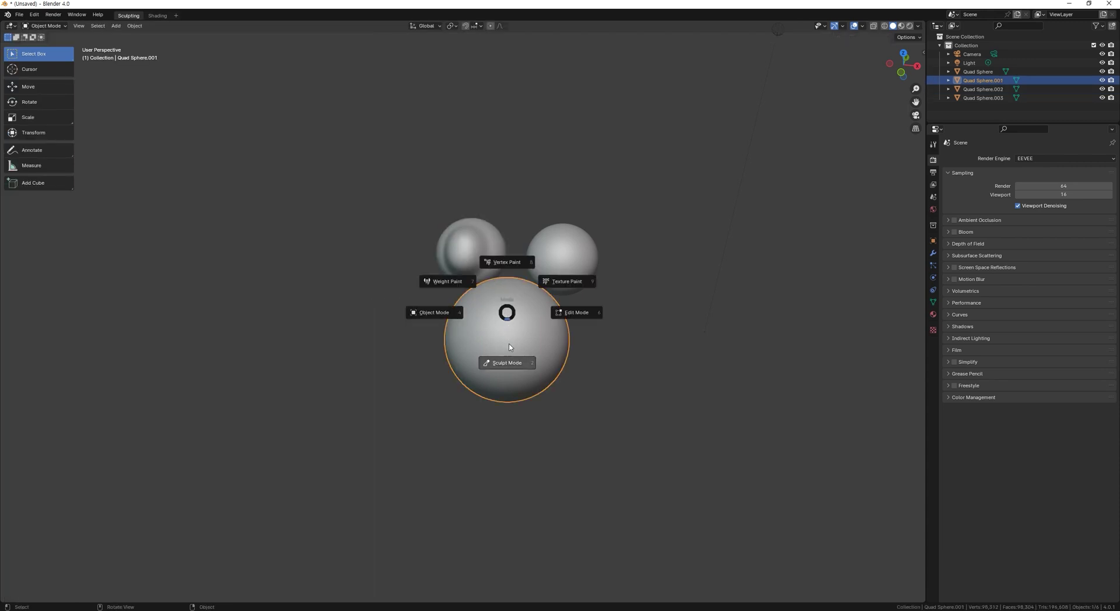
left_click(513, 363)
mouse_move(500, 317)
left_mouse_down()
mouse_move(522, 325)
mouse_move(496, 350)
mouse_move(506, 346)
left_mouse_up()
middle_click_drag(521, 305, 509, 289)
left_click_drag(510, 327, 500, 322)
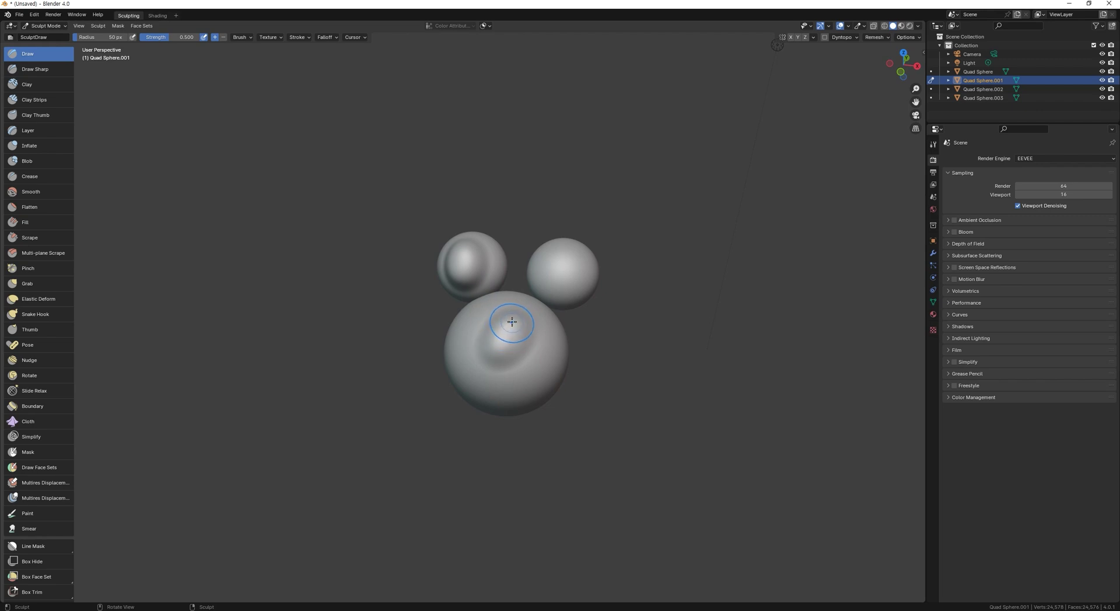
Switch sculpting directly to the right small sphere without leaving Sculpt Mode and raise a rounded bump on its front
key("alt+q")
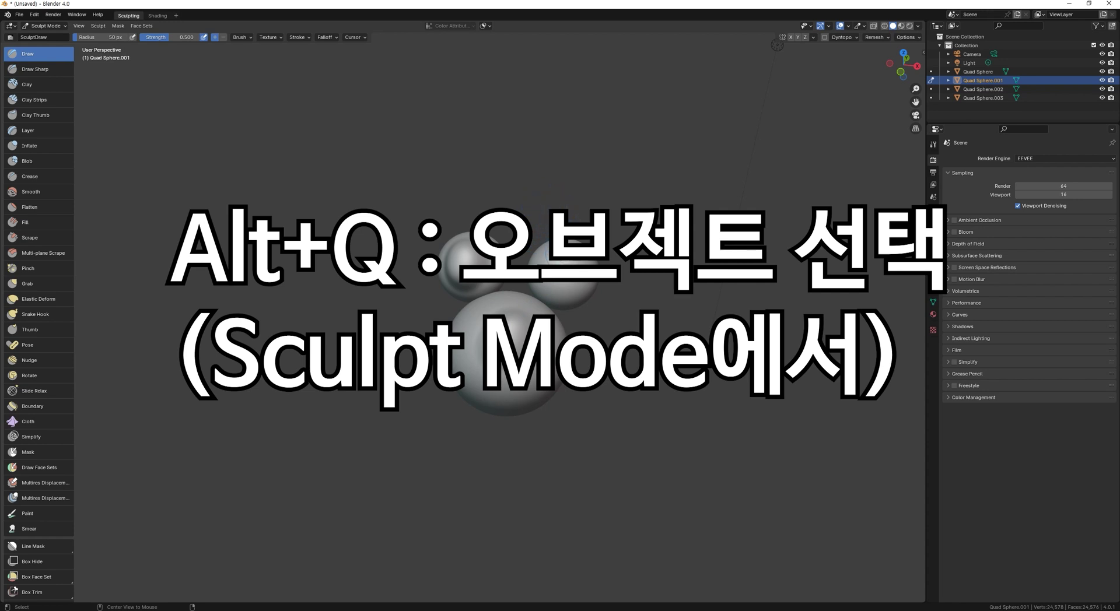
key("alt+q")
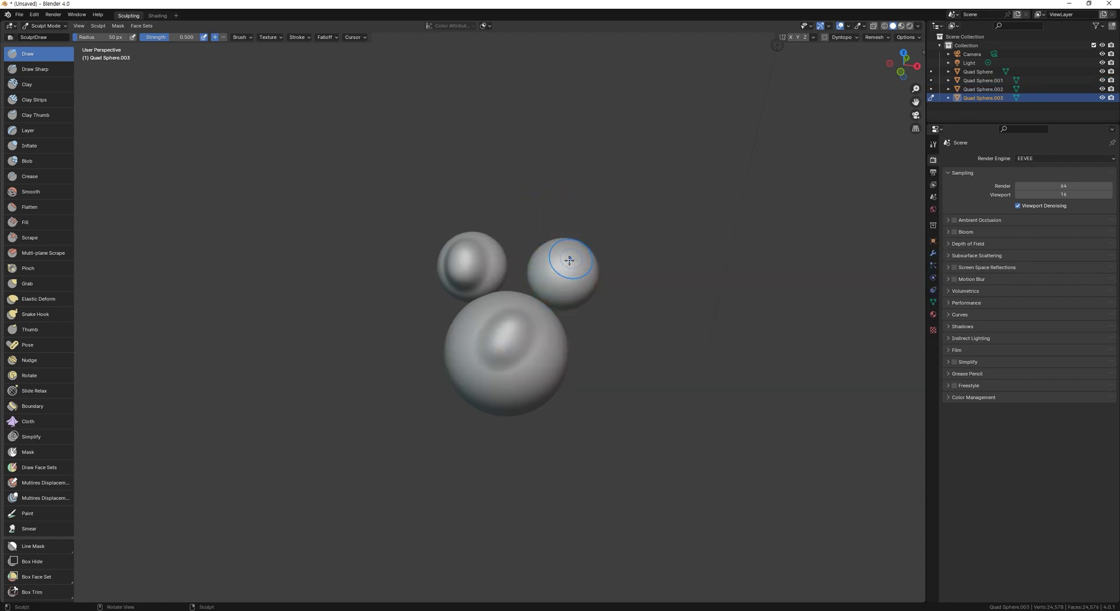
mouse_move(567, 265)
left_mouse_down()
mouse_move(568, 282)
mouse_move(578, 269)
left_mouse_up()
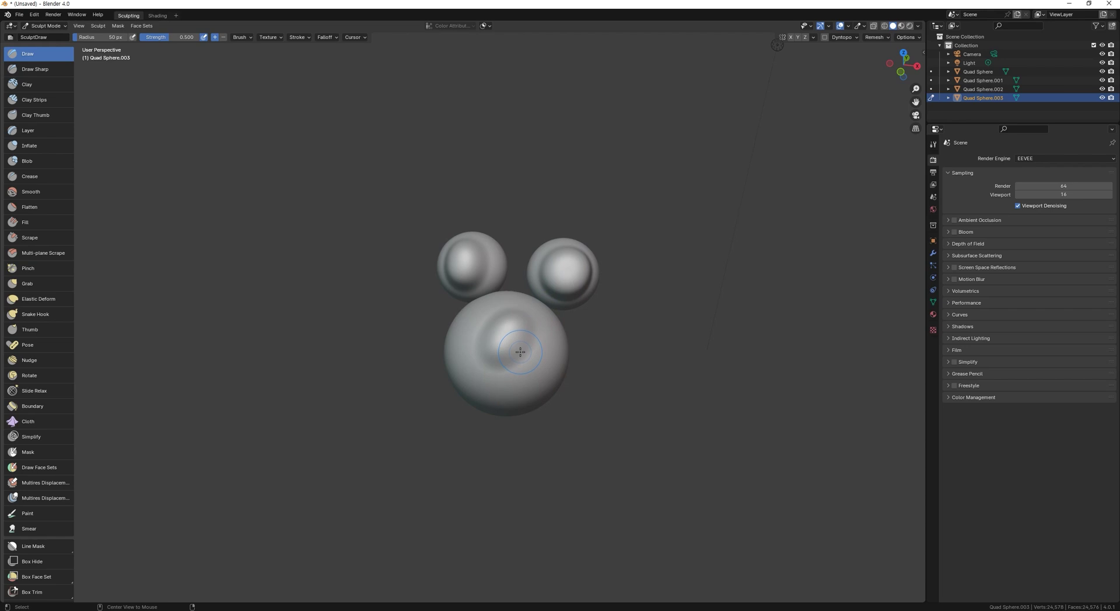
Transfer Sculpt Mode to the large sphere for a lower-left Draw stroke, then to the left small sphere to extend its bump
key("alt+q")
mouse_move(481, 356)
left_mouse_down()
mouse_move(499, 384)
mouse_move(494, 375)
left_mouse_up()
key("alt+q")
mouse_move(479, 255)
left_mouse_down()
mouse_move(478, 273)
mouse_move(490, 262)
mouse_move(502, 291)
left_mouse_up()
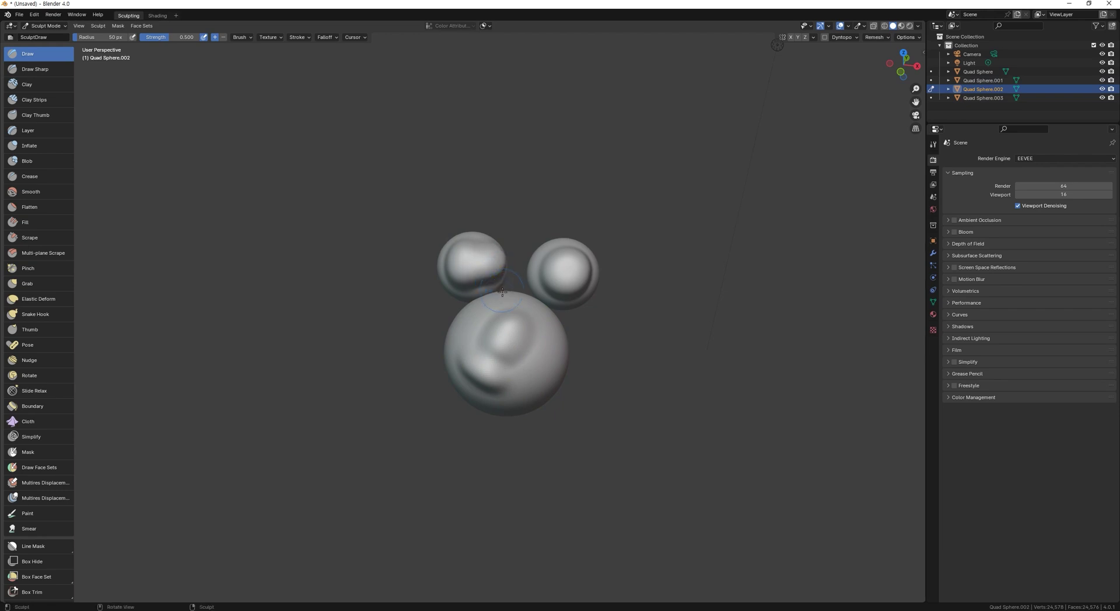
Switch sculpting back to the large sphere and add more raised Draw strokes around its existing central bump
key("alt+q")
left_click_drag(484, 329, 475, 336)
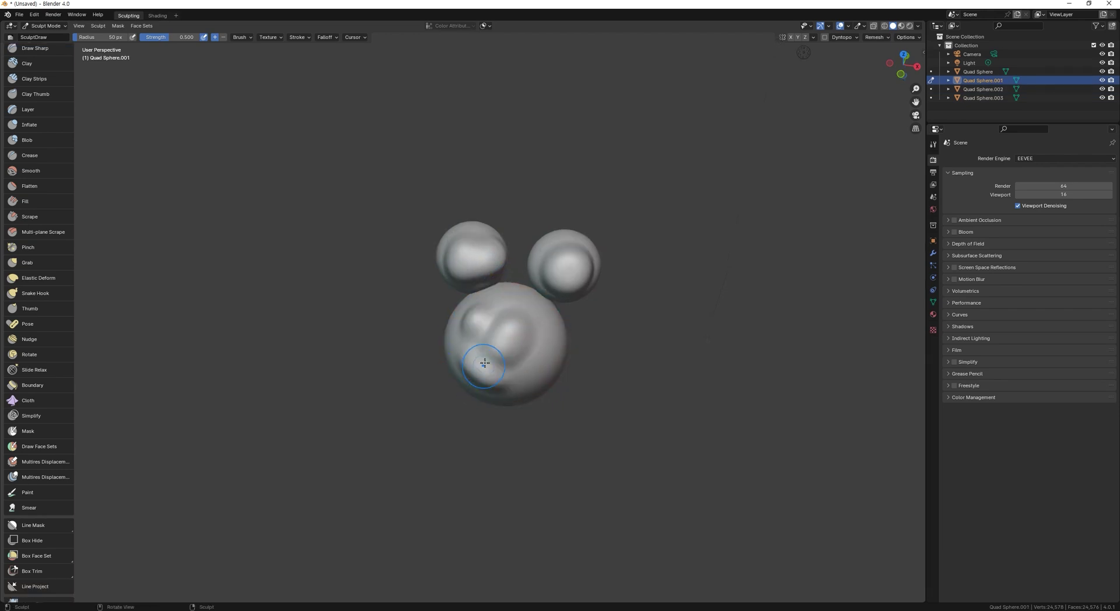
left_click_drag(484, 363, 536, 286)
left_click_drag(471, 252, 489, 256)
mouse_move(446, 347)
left_mouse_down()
mouse_move(506, 371)
mouse_move(528, 330)
left_mouse_up()
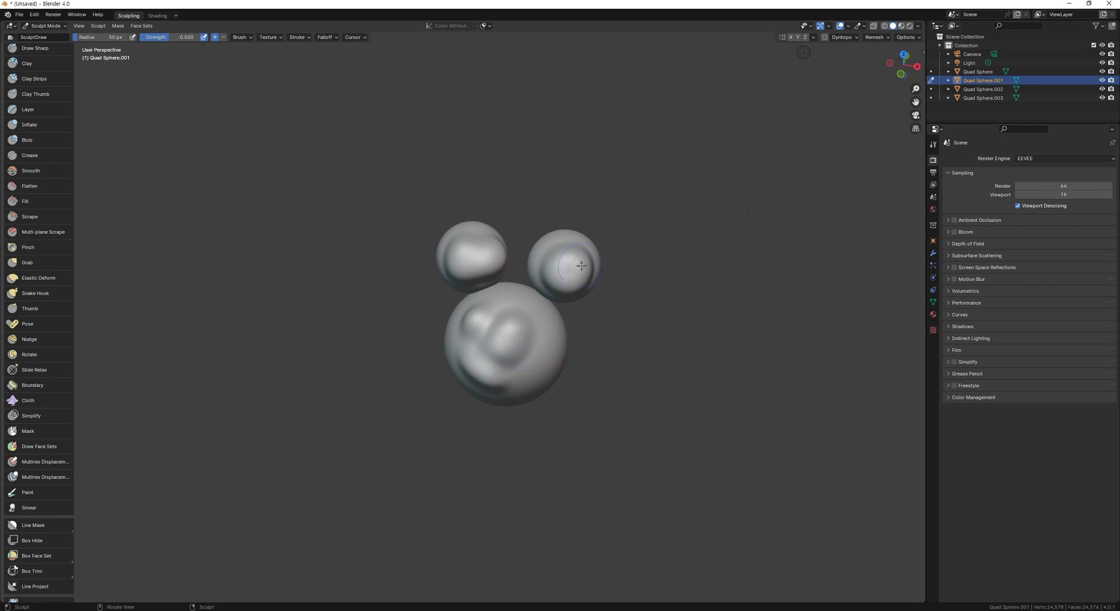